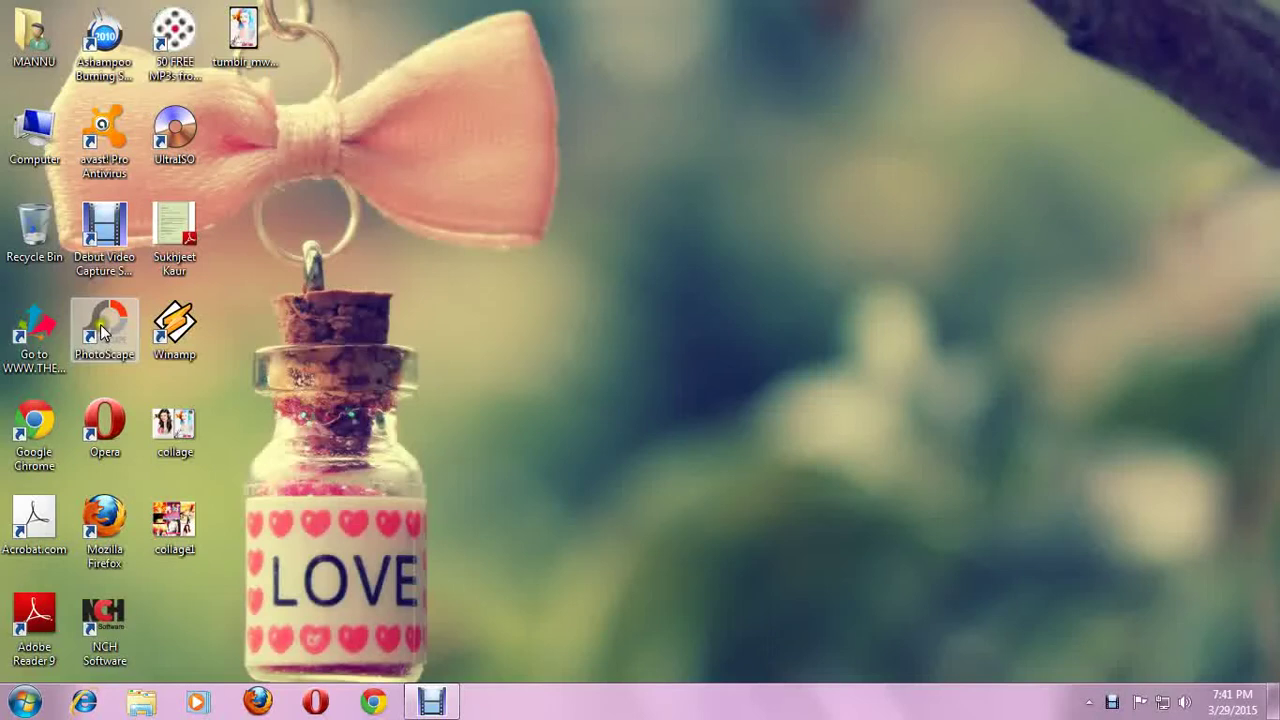
- Launch PhotoScape from its desktop shortcut
left_click(100, 330)
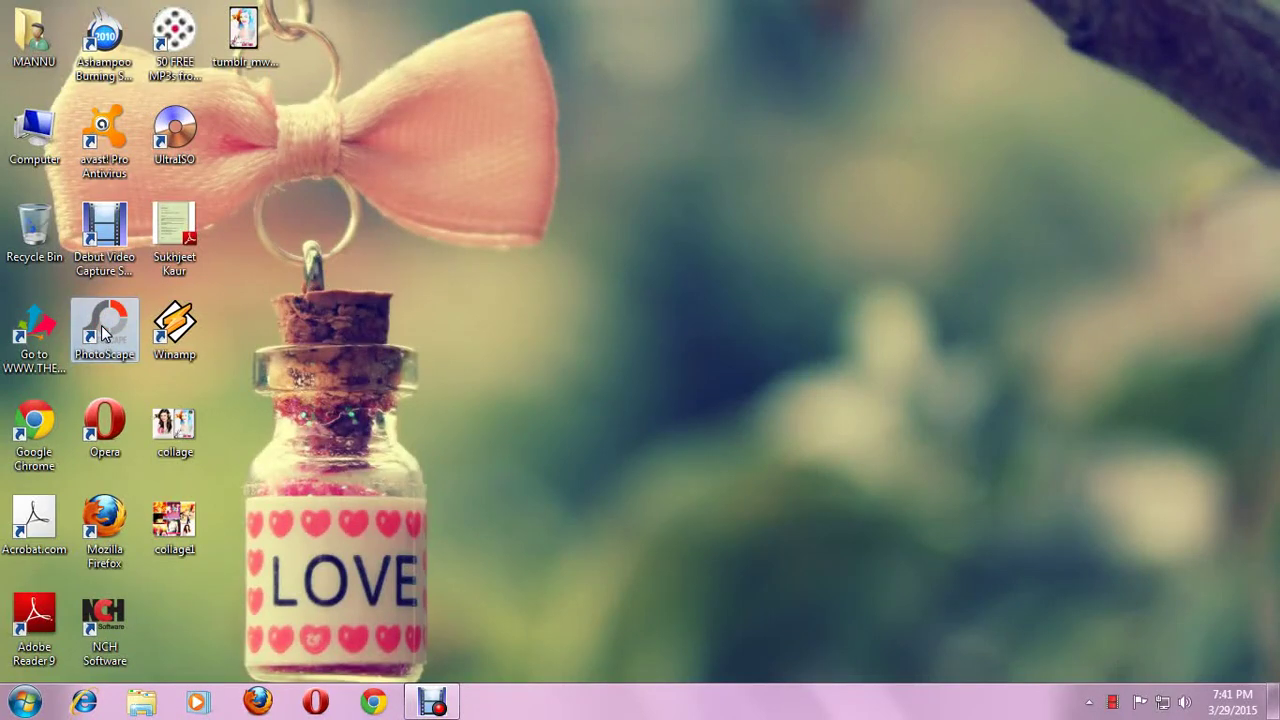
double_click(101, 325)
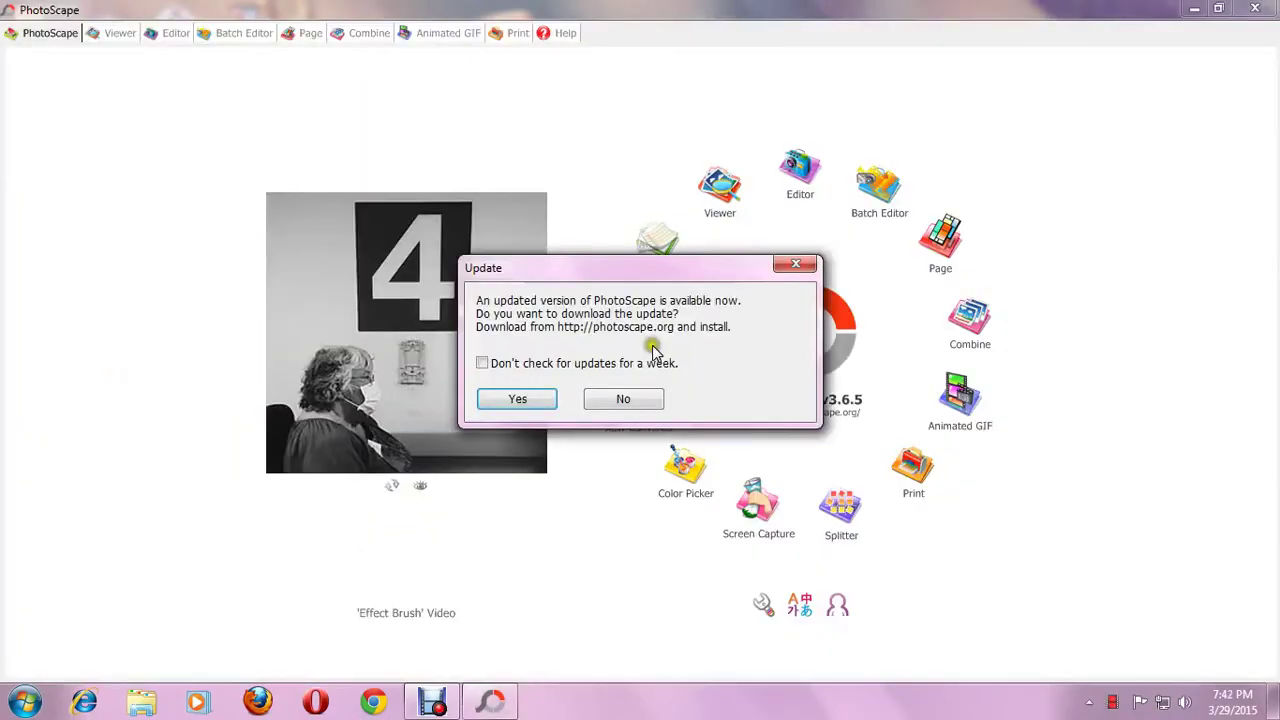
- Decline the update, then browse the Editor to D: > New Editing Material > Backgrounds > poker face
left_click(636, 405)
left_click(798, 175)
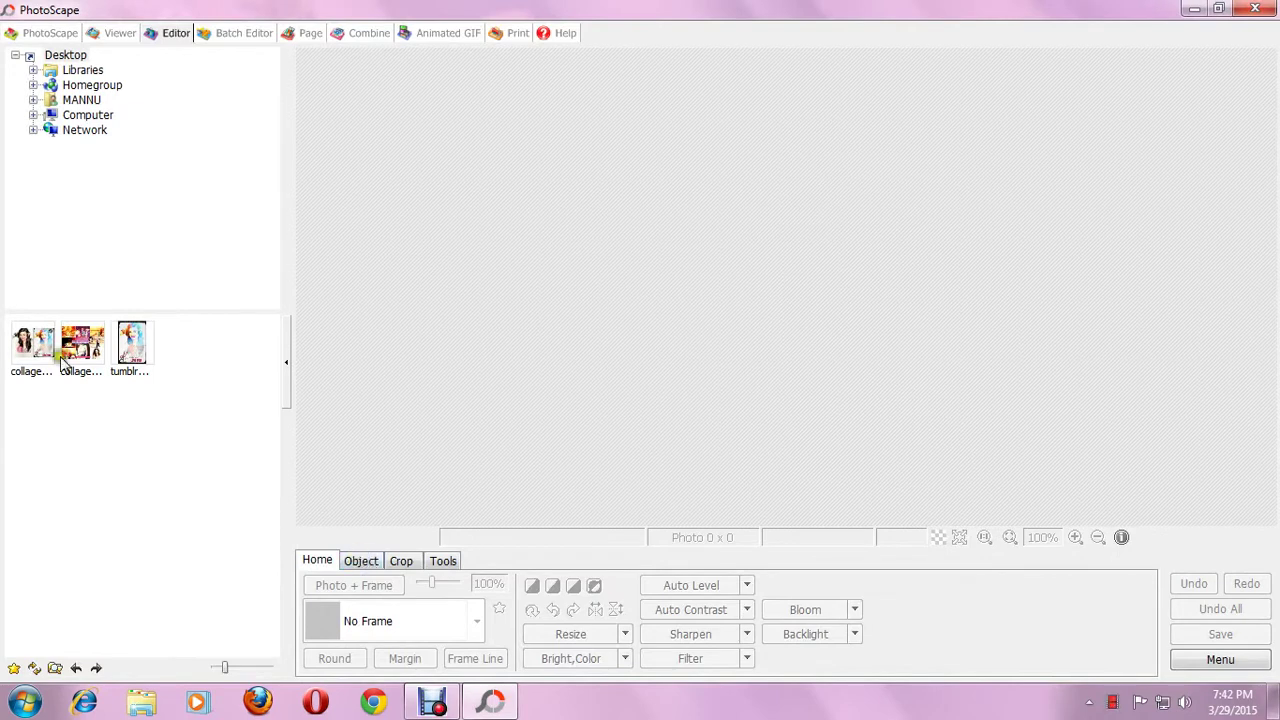
double_click(78, 58)
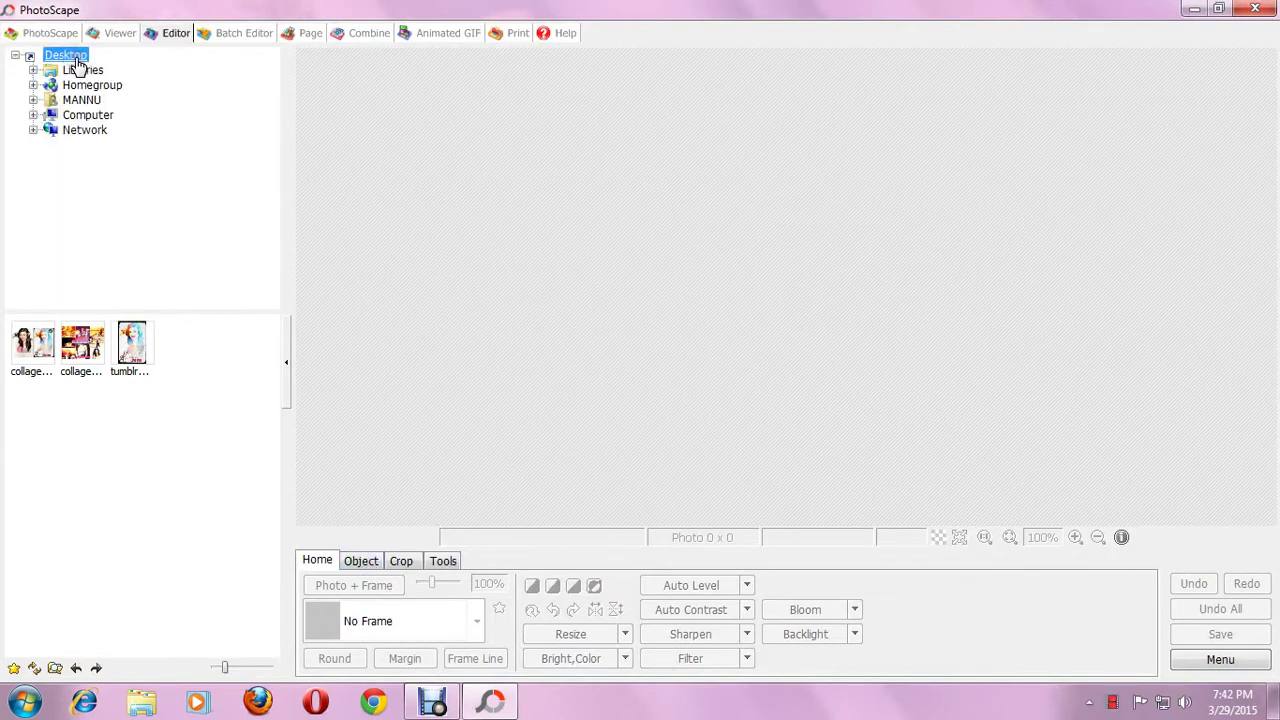
left_click(88, 115)
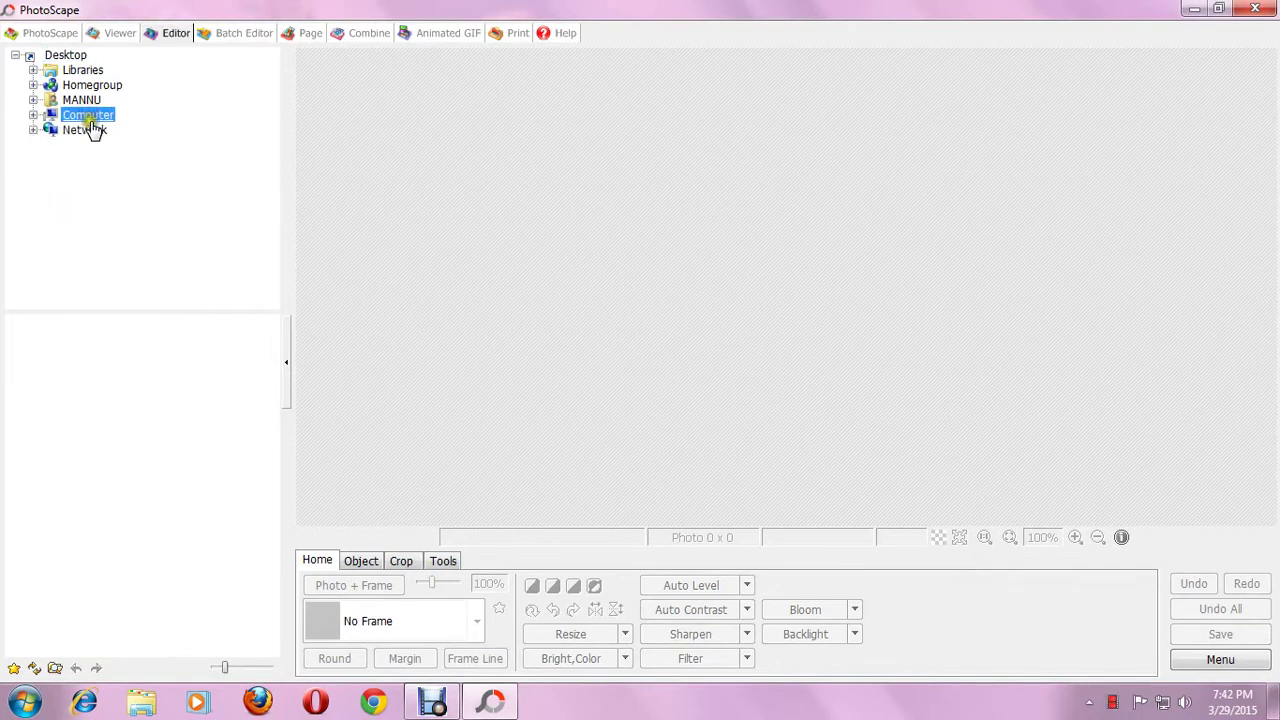
double_click(74, 116)
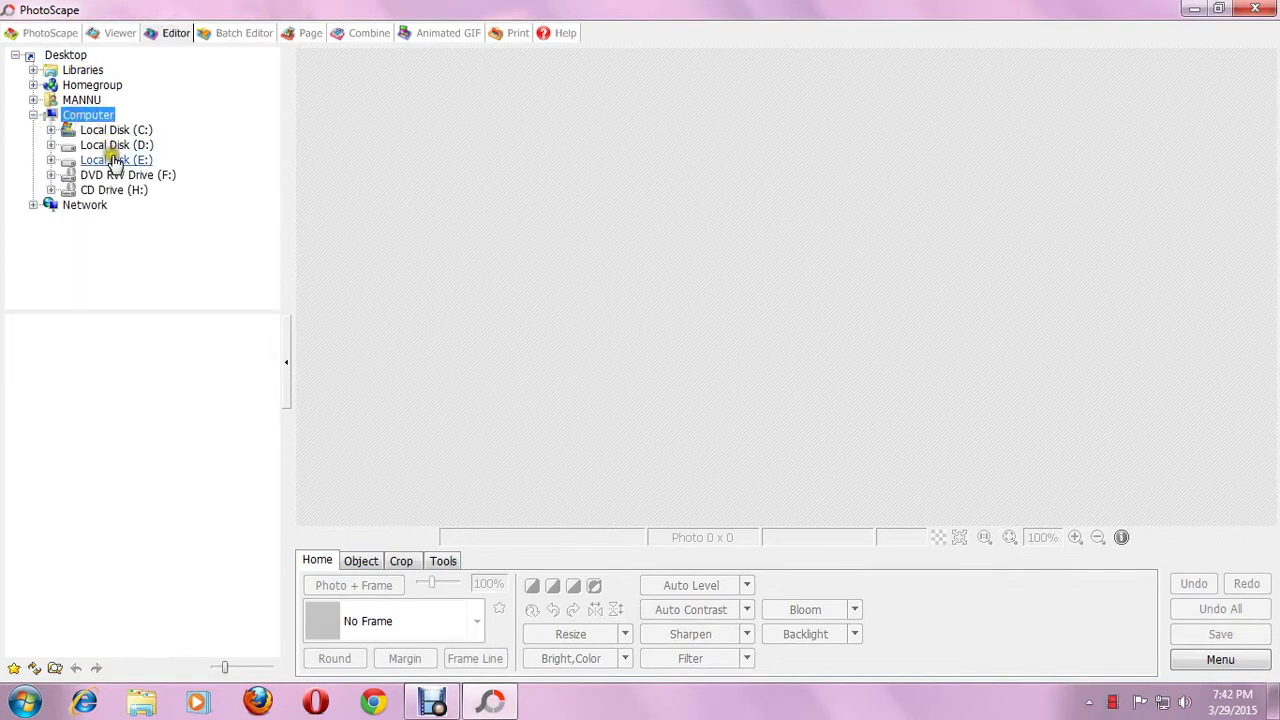
left_click(112, 147)
double_click(110, 147)
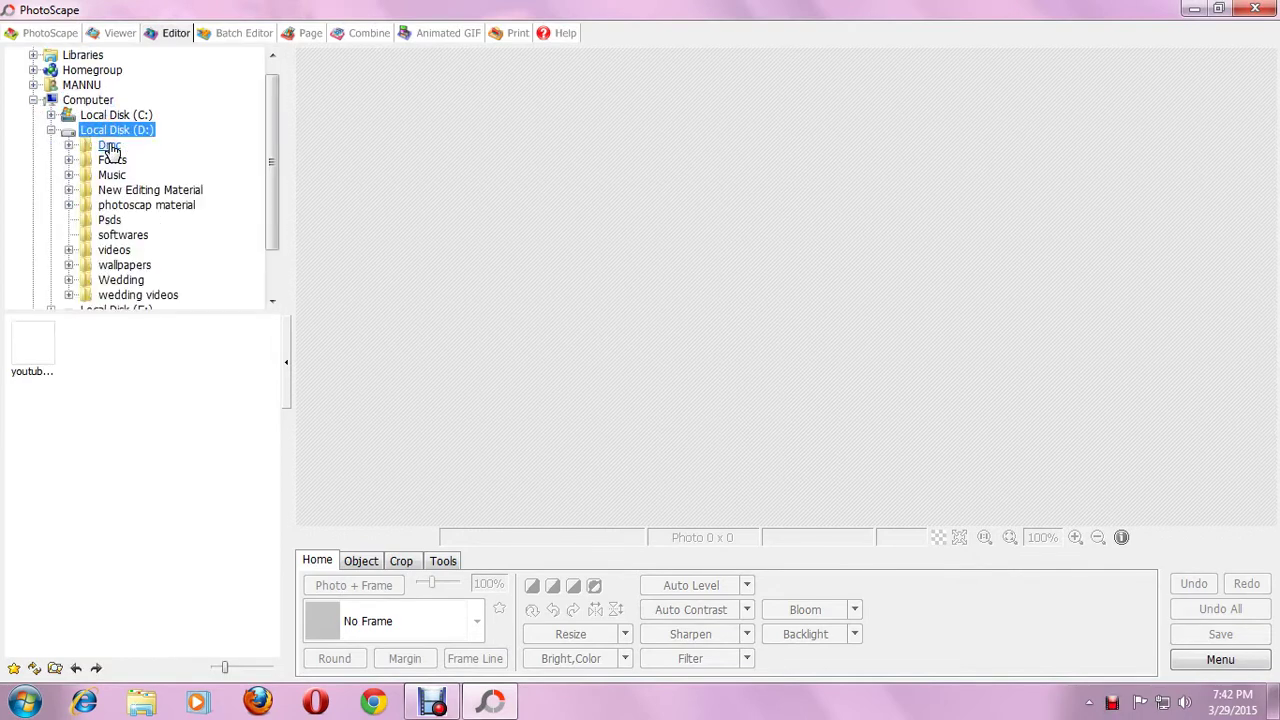
left_click(114, 196)
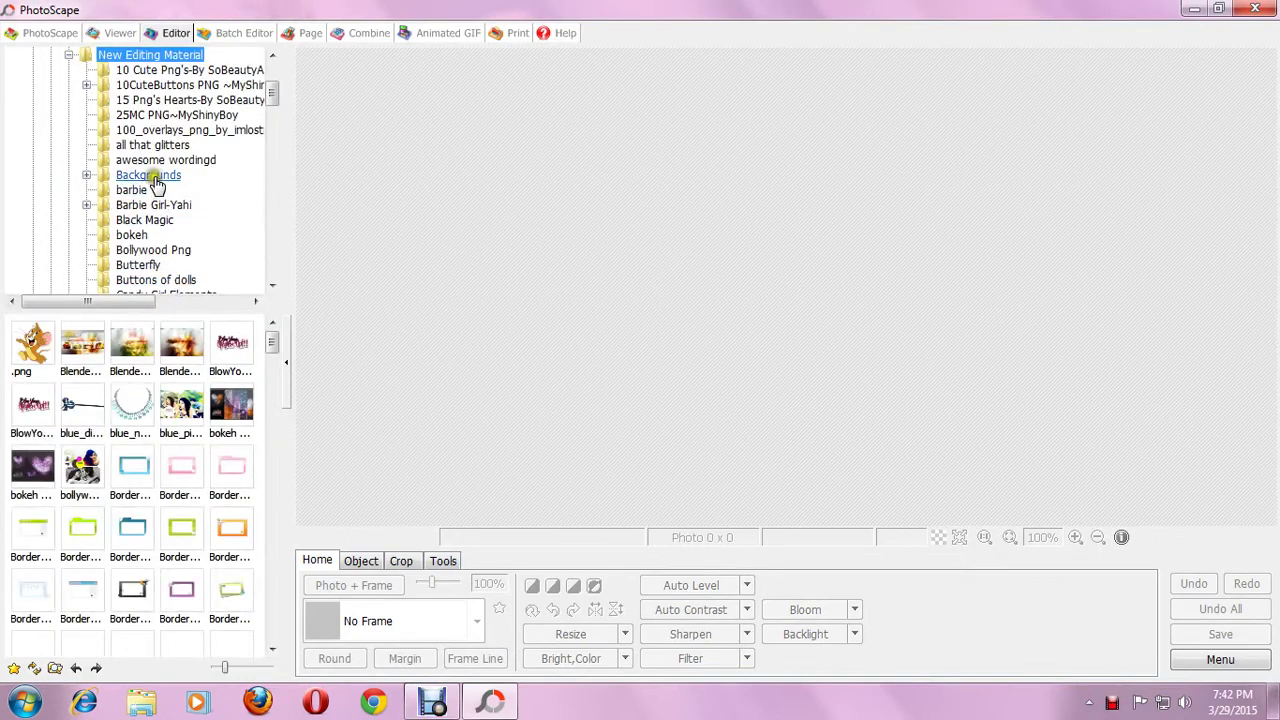
left_click(156, 177)
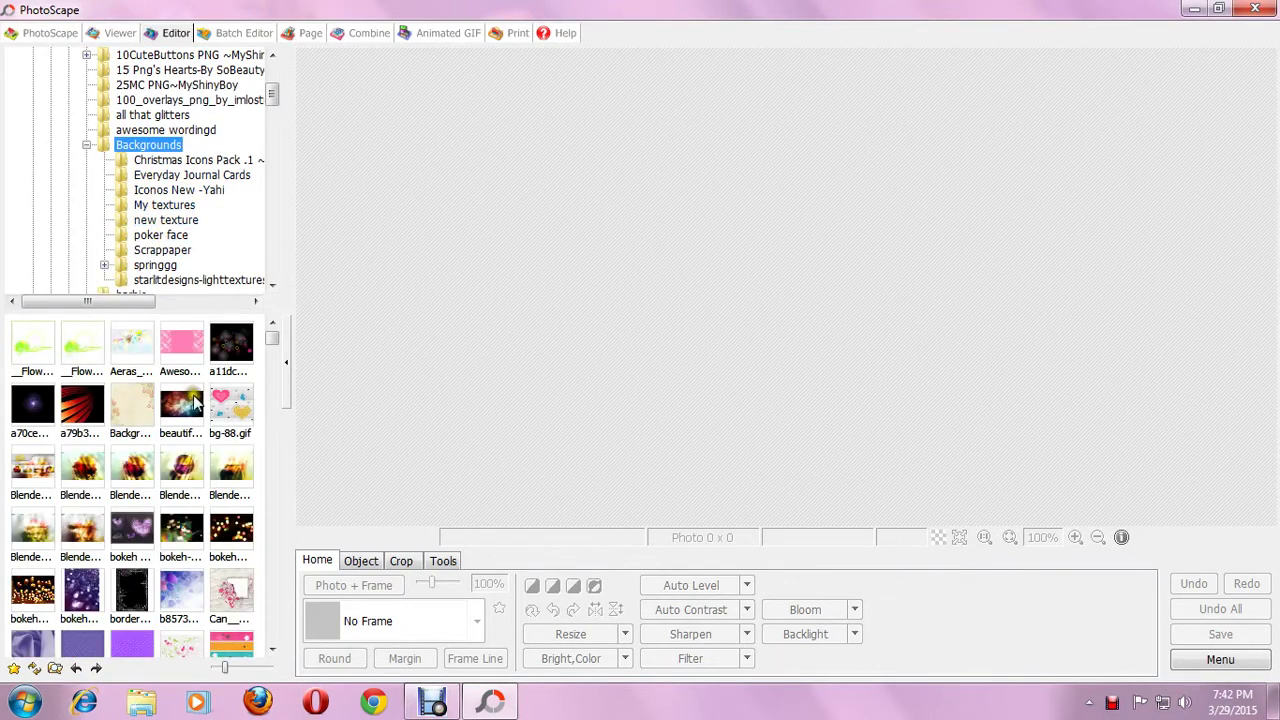
left_click(183, 238)
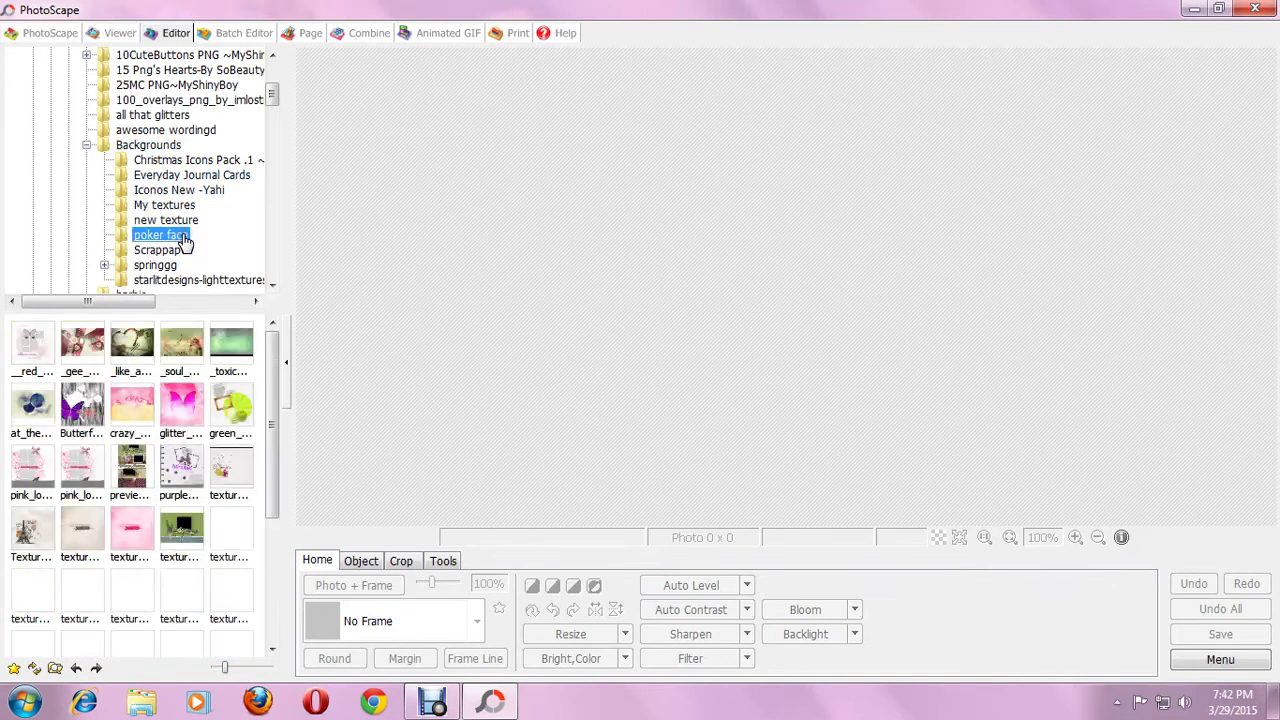
- Enlarge the thumbnails and load the 5 VINTAGE TEXTURES background for editing
left_click_drag(288, 471, 337, 474)
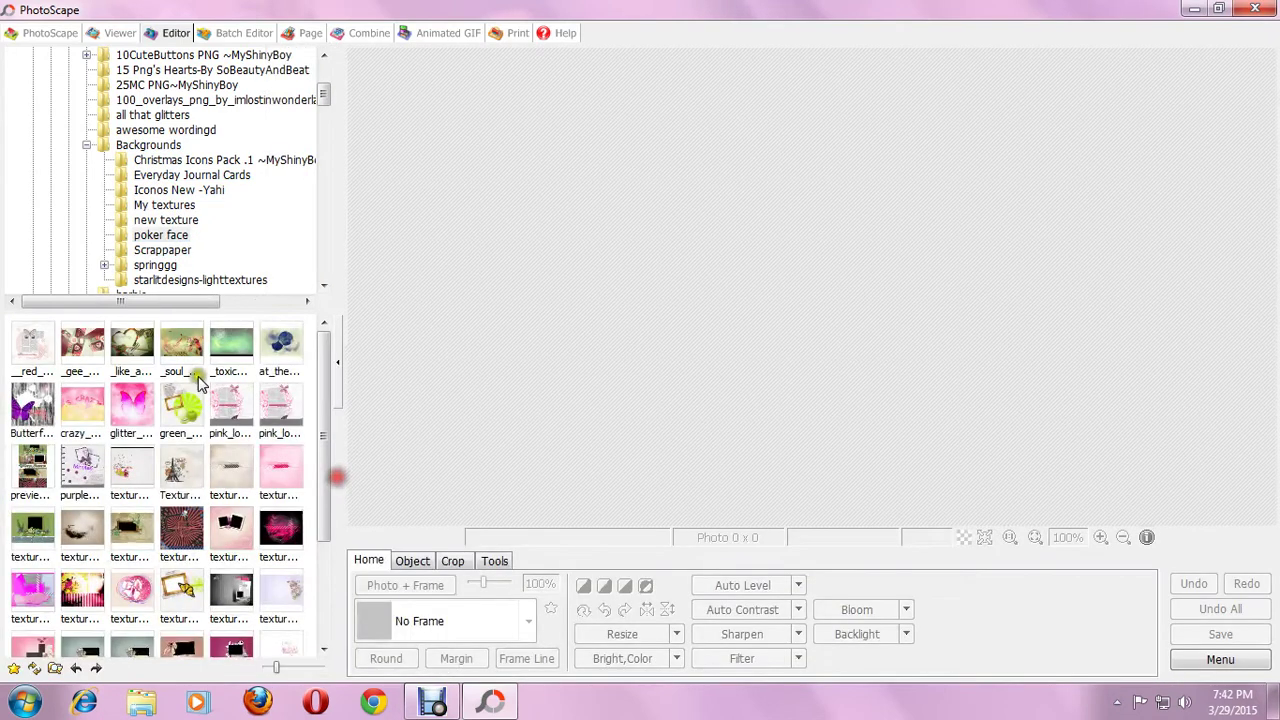
left_click_drag(280, 666, 322, 667)
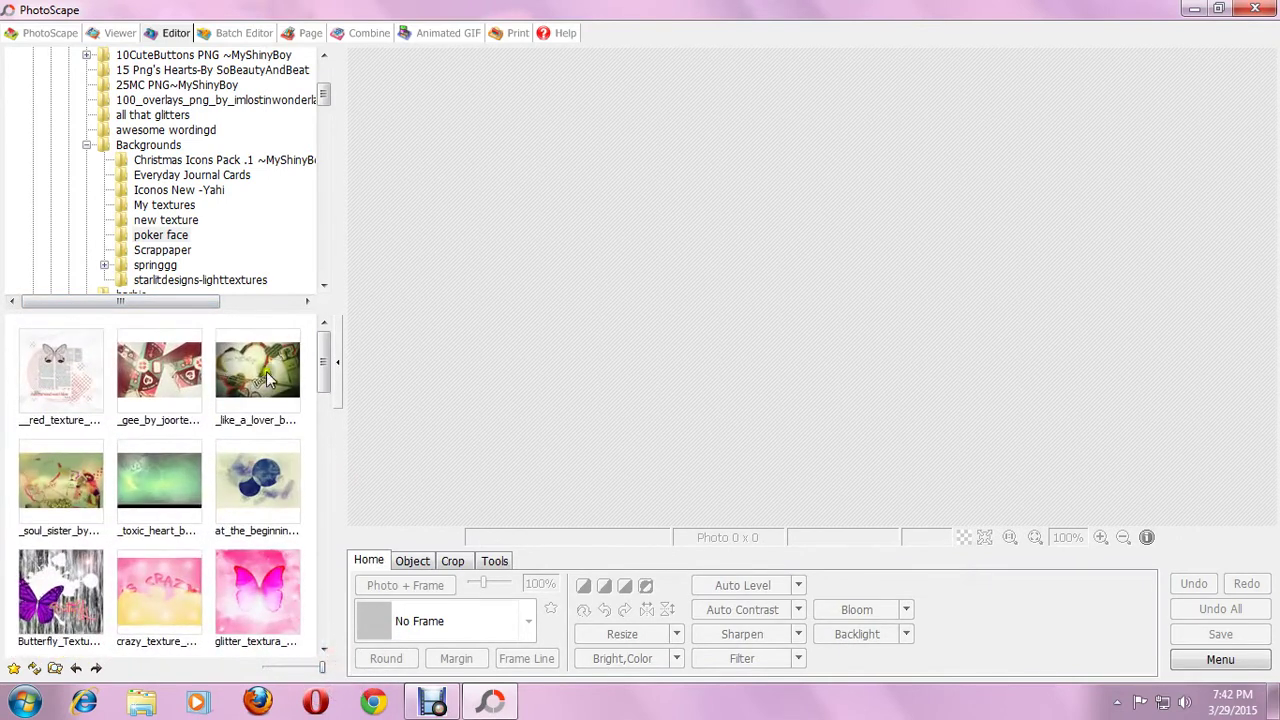
left_click_drag(314, 371, 314, 591)
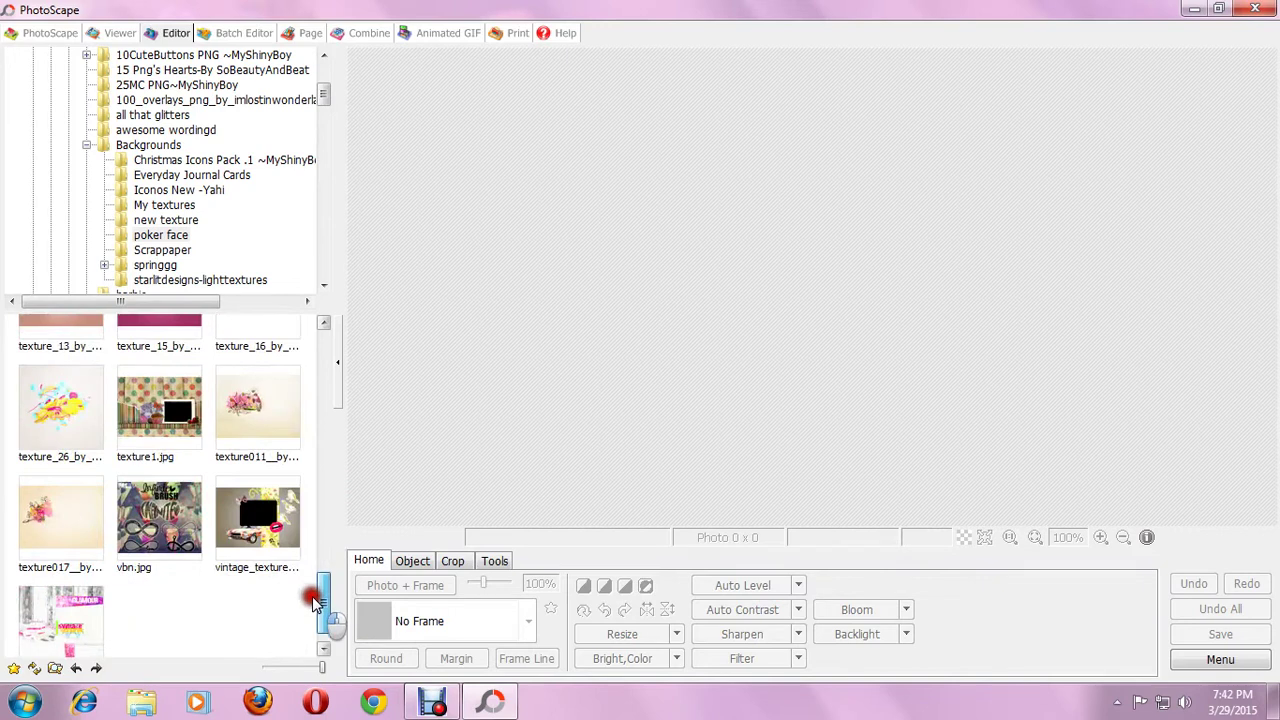
left_click(60, 605)
- Insert the seated actress PNG (261379-sonam-kapoor) as a photo object at full opacity
left_click(412, 561)
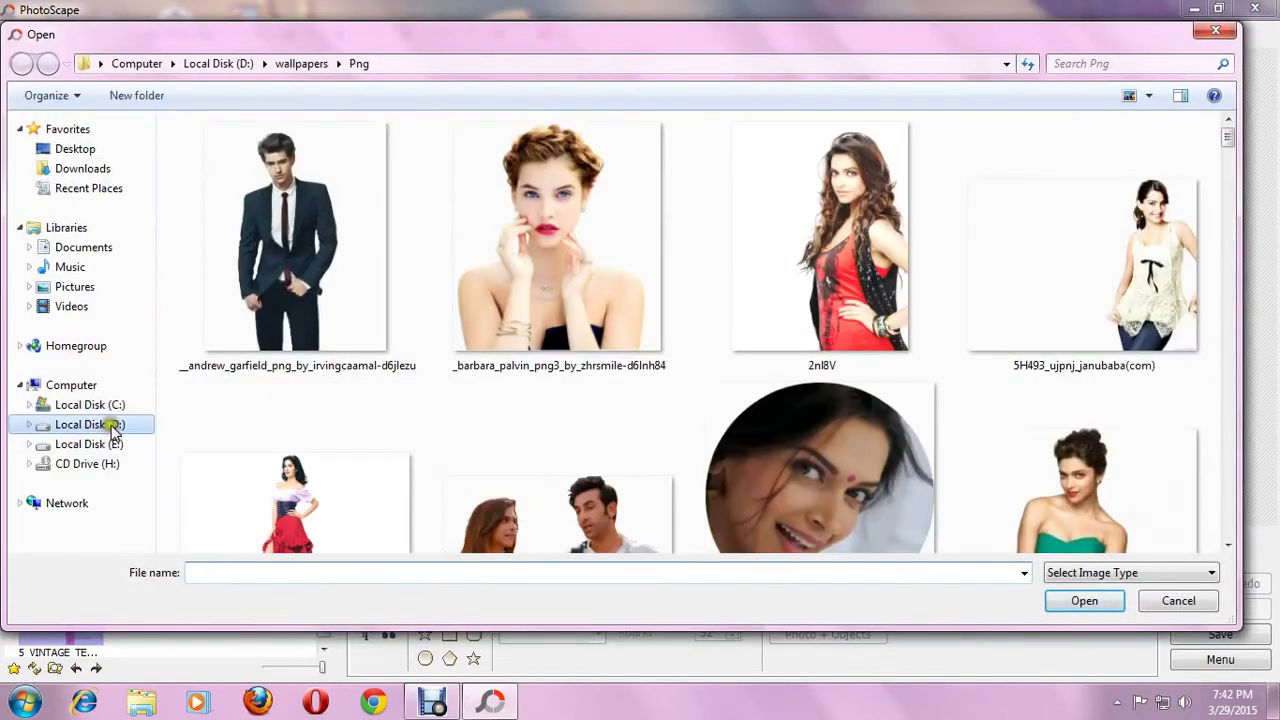
mouse_move(1087, 37)
left_mouse_down()
mouse_move(998, 368)
mouse_move(1179, 575)
mouse_move(1143, 231)
left_mouse_up()
left_click(1035, 511)
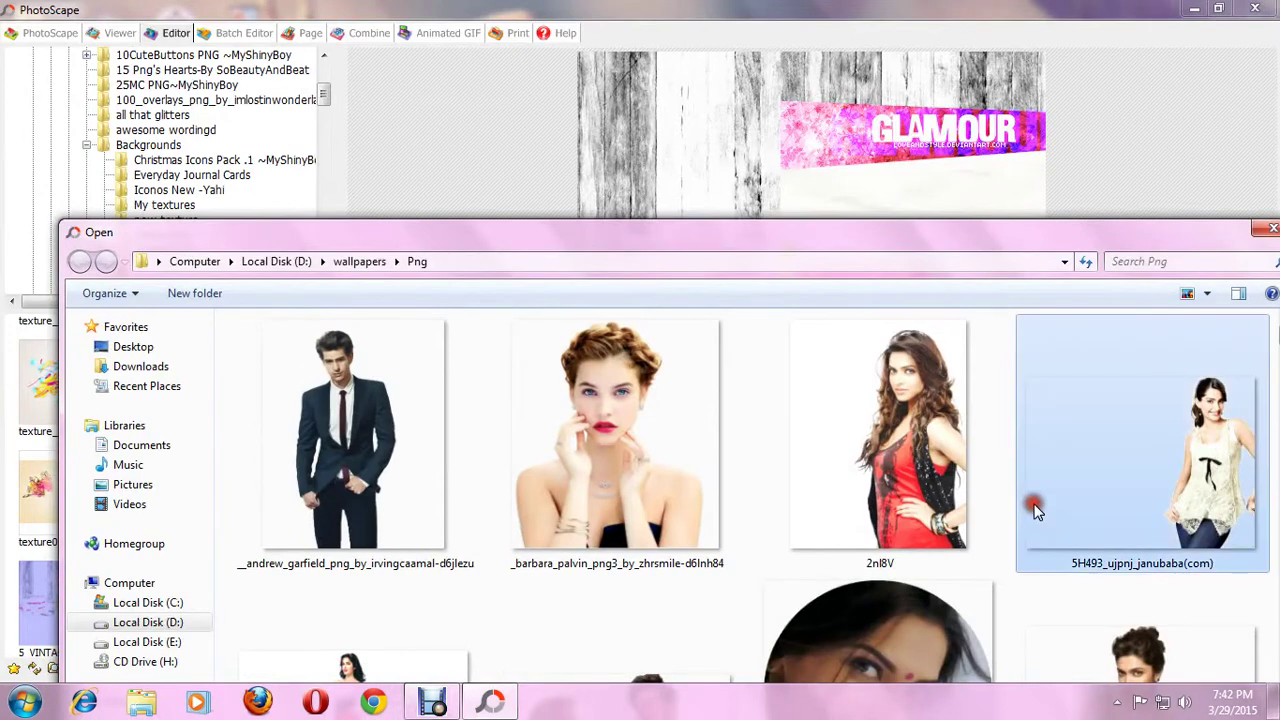
scroll(1035, 511, "down", 3)
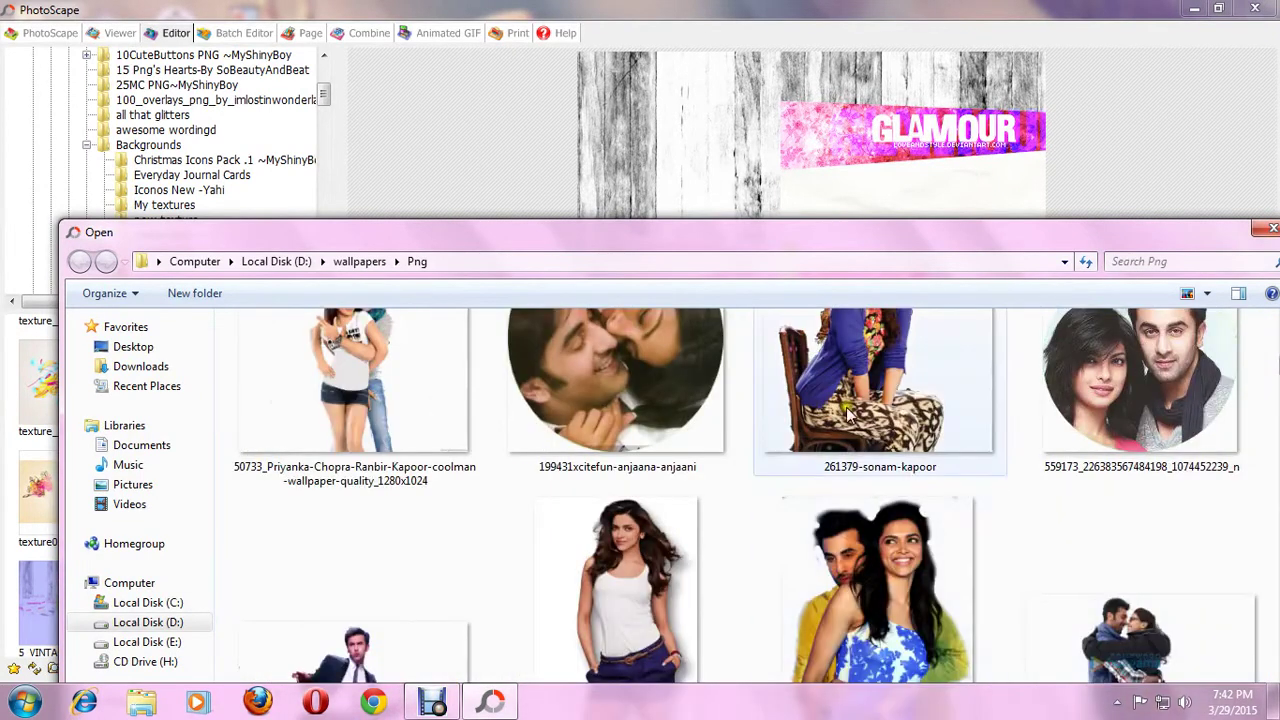
double_click(848, 413)
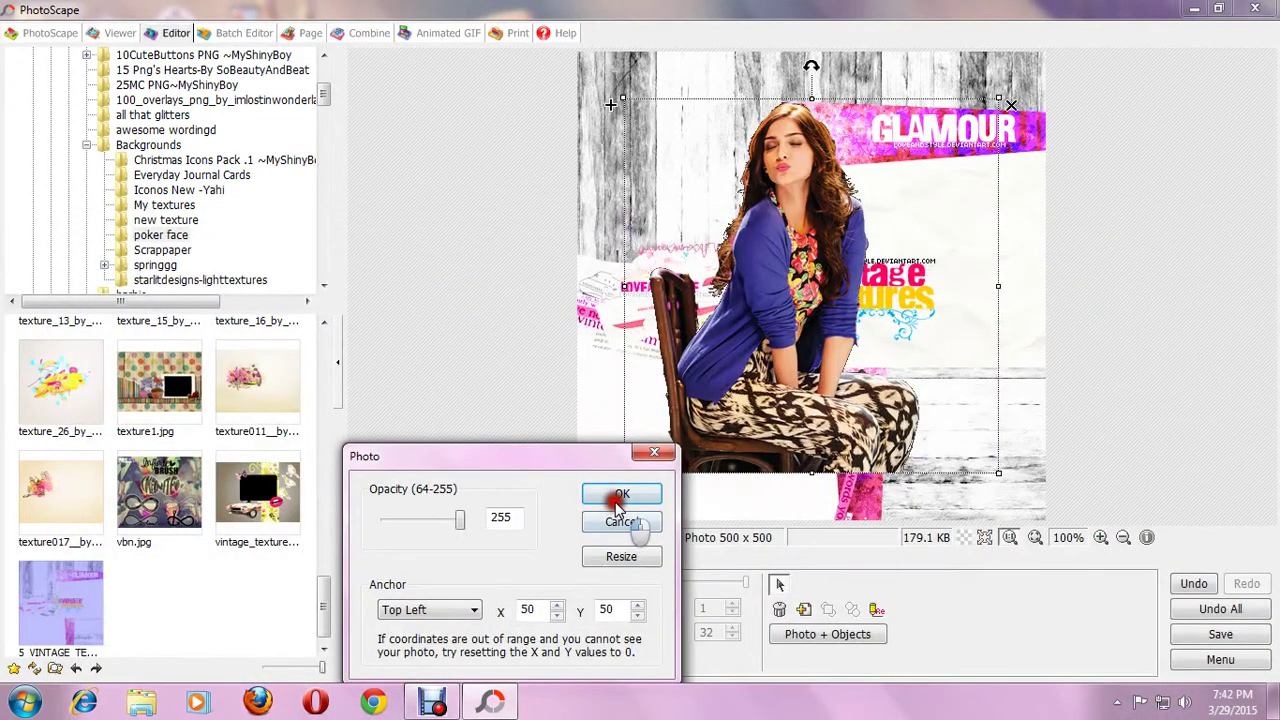
left_click(619, 496)
- Shrink the seated actress cutout and move it into the collage's lower left
left_click_drag(811, 472, 810, 457)
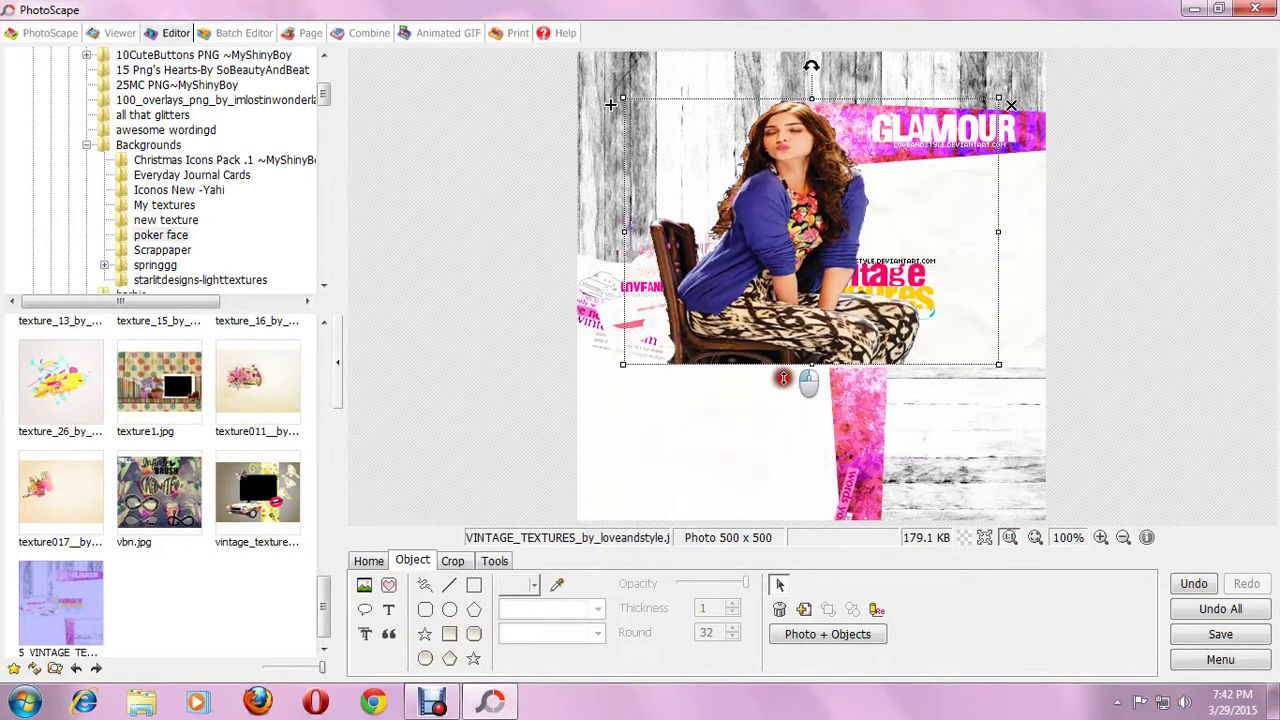
left_click_drag(801, 381, 746, 459)
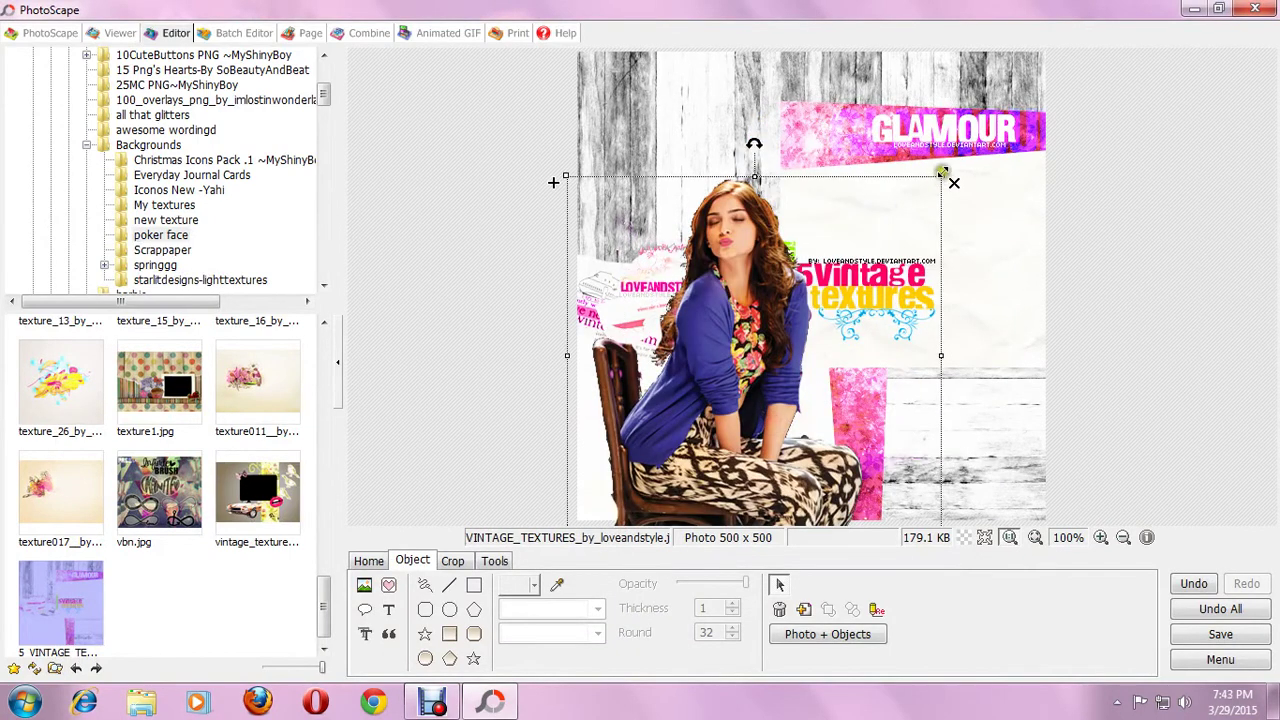
left_click_drag(942, 174, 843, 270)
mouse_move(701, 403)
left_mouse_down()
mouse_move(706, 385)
mouse_move(685, 387)
left_mouse_up()
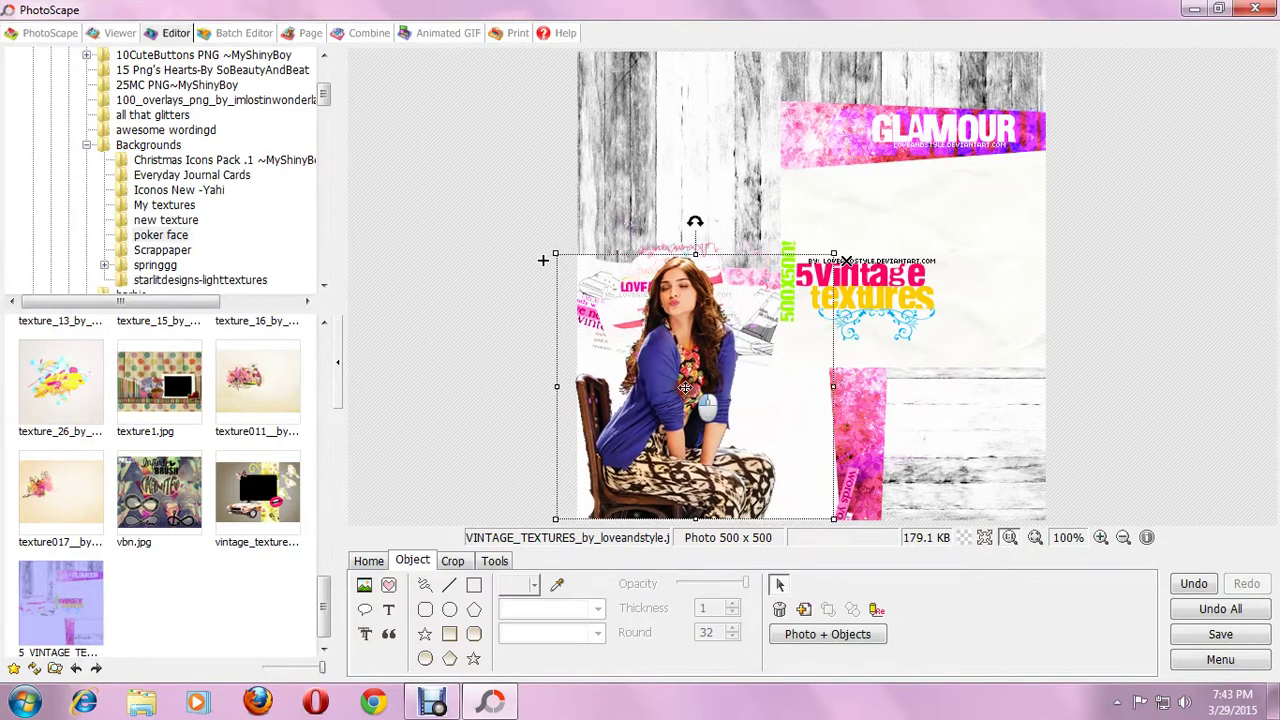
left_click(366, 586)
- Insert the photo of the smiling woman in orange onto the collage
left_click(425, 562)
left_click(668, 458)
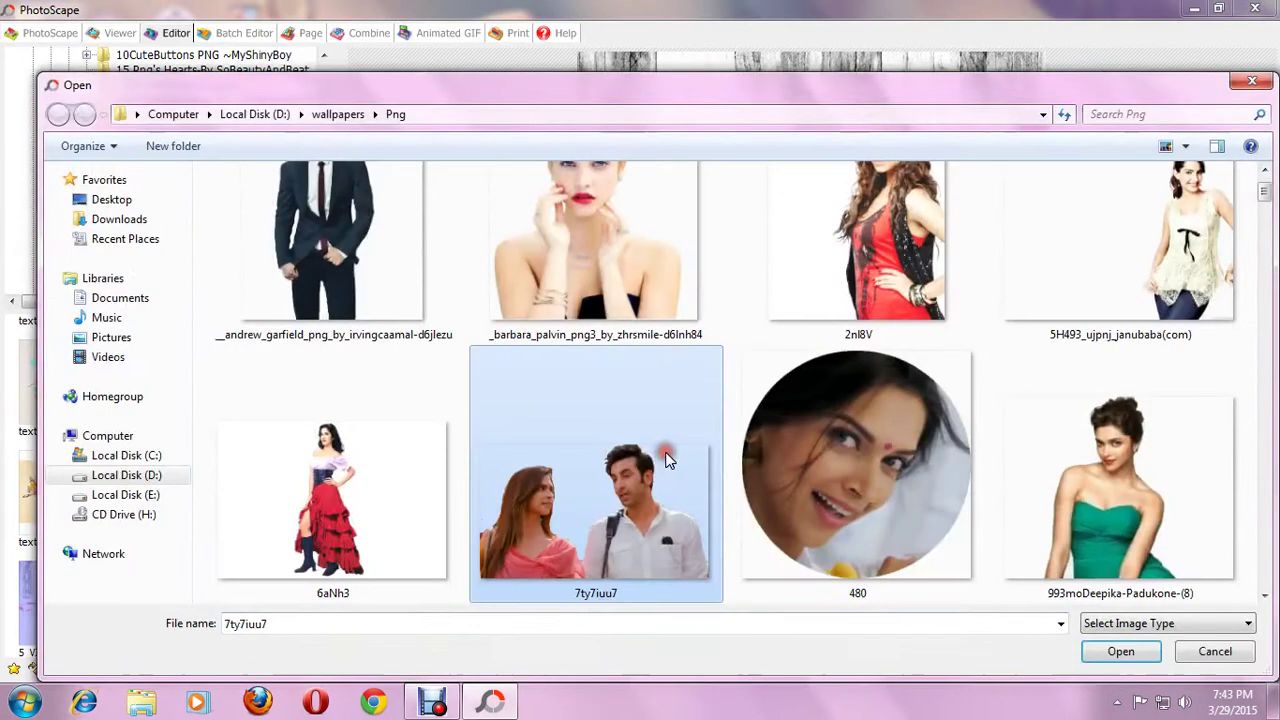
scroll(668, 458, "down", 3)
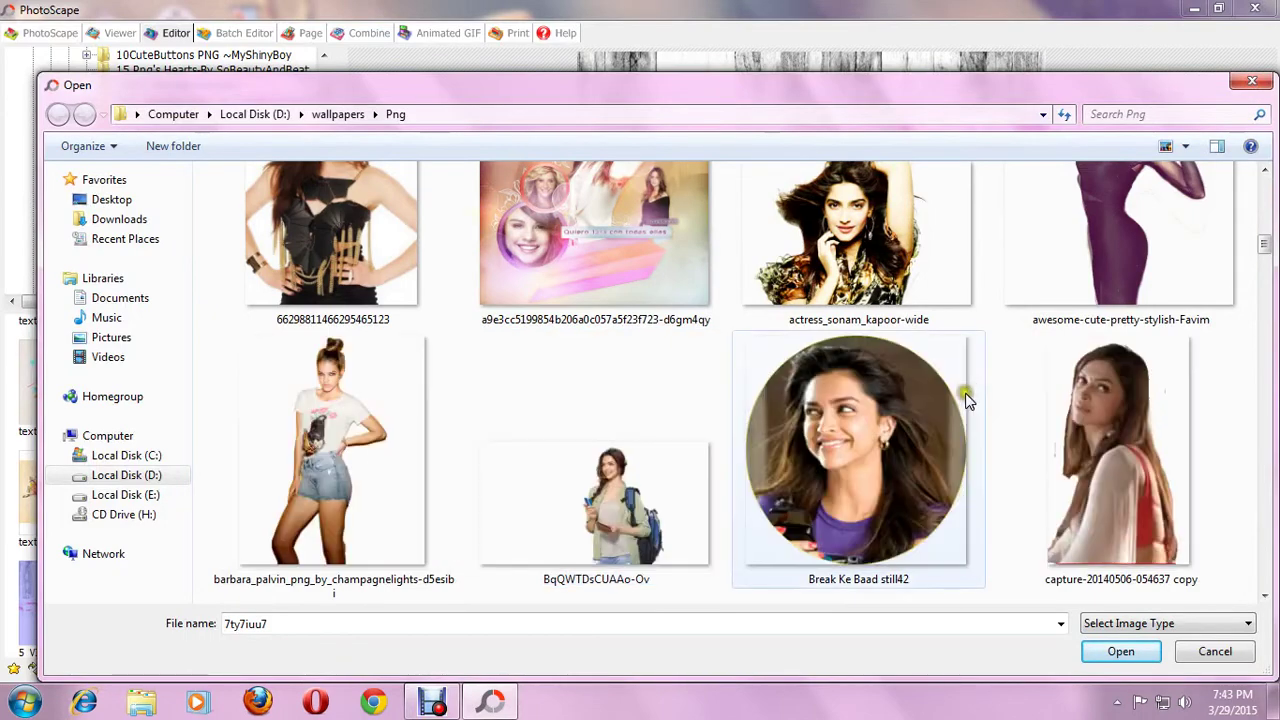
scroll(967, 400, "down", 3)
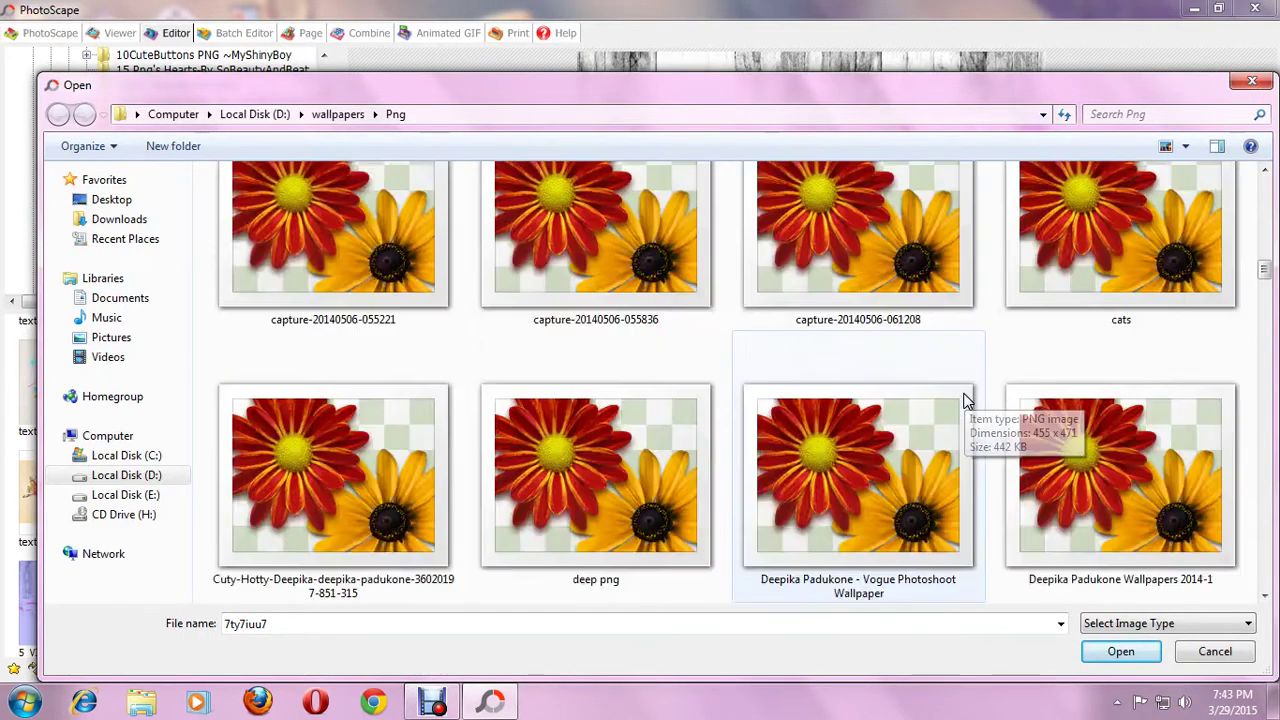
scroll(967, 400, "down", 3)
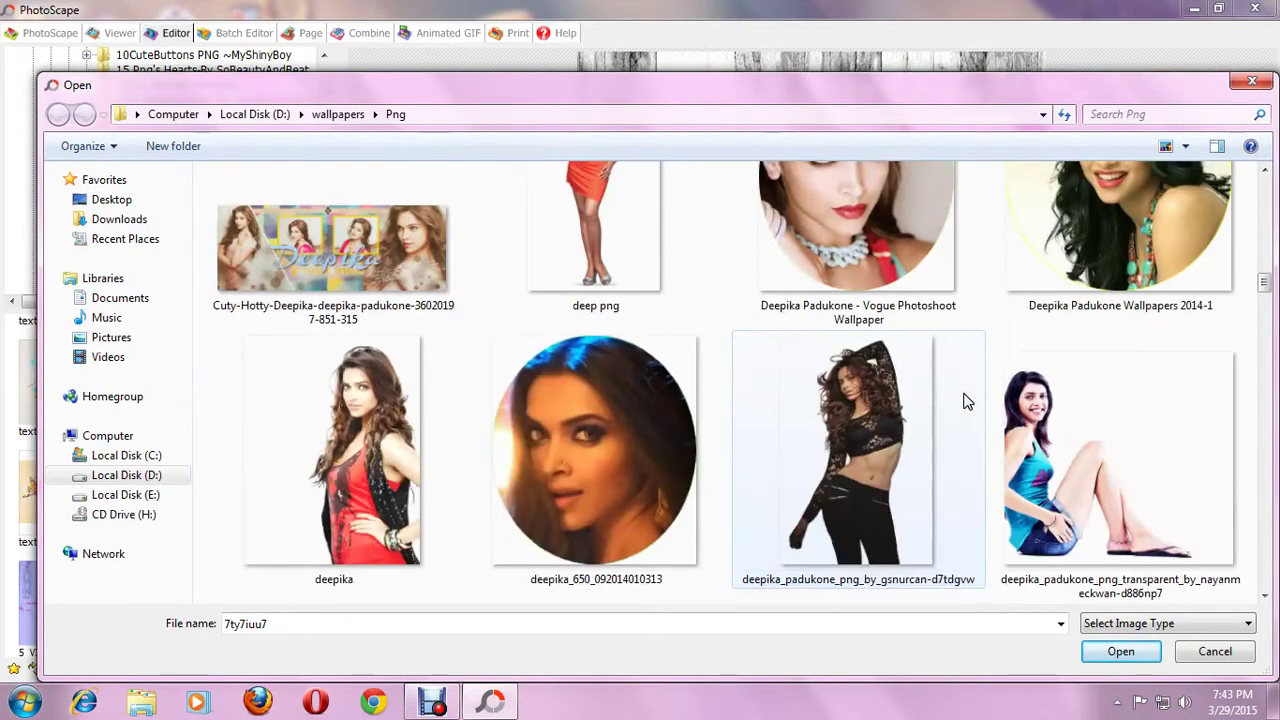
scroll(967, 400, "down", 2)
scroll(967, 400, "down", 3)
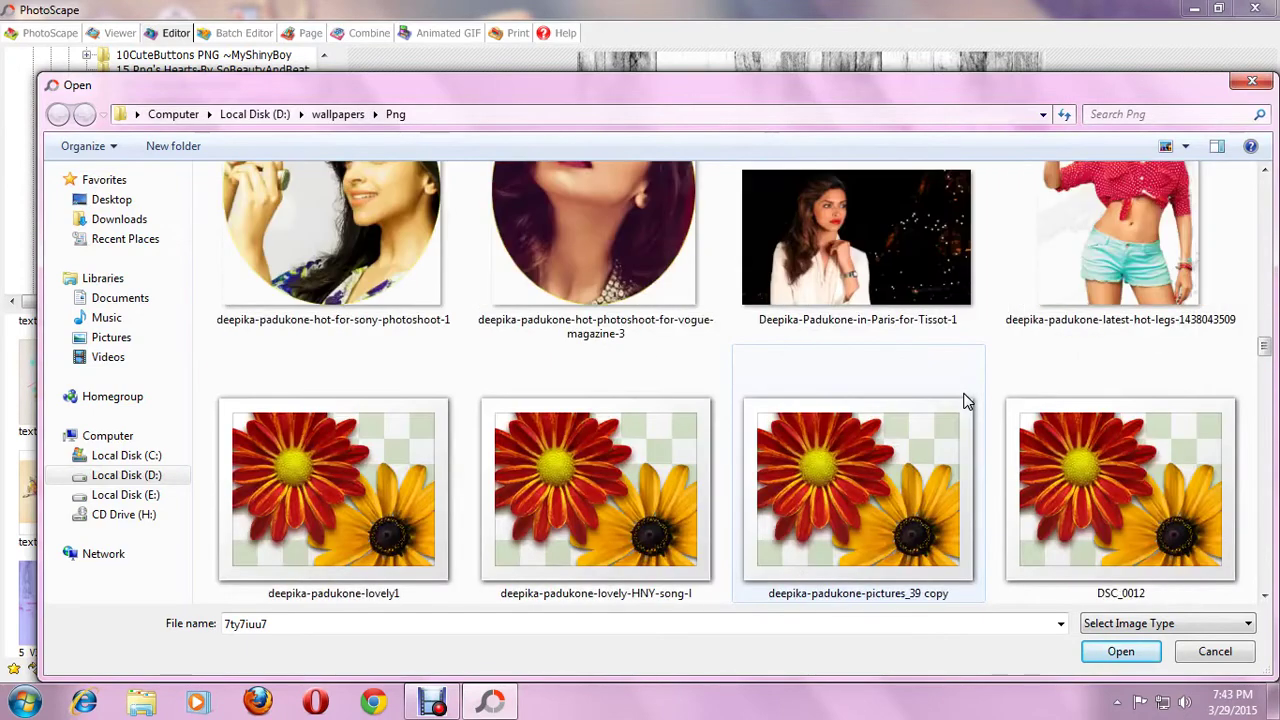
scroll(967, 400, "down", 2)
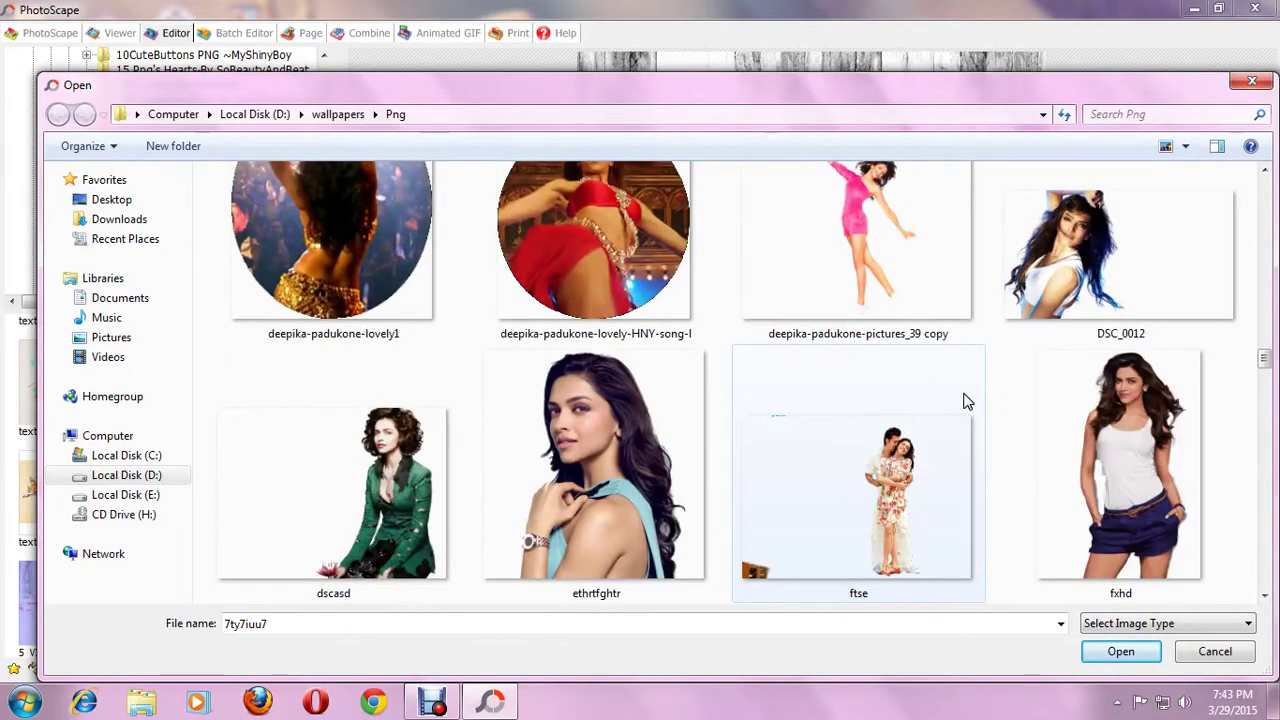
scroll(967, 400, "down", 3)
scroll(967, 400, "down", 3)
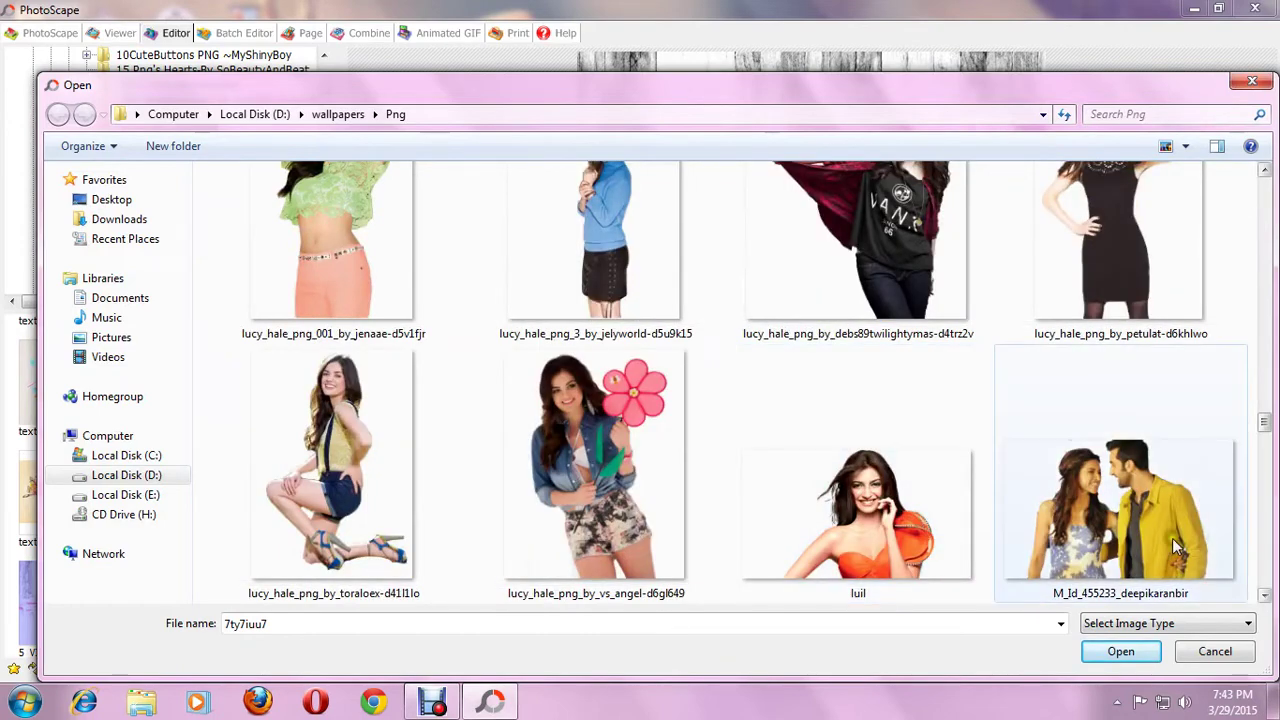
double_click(858, 510)
left_click(594, 500)
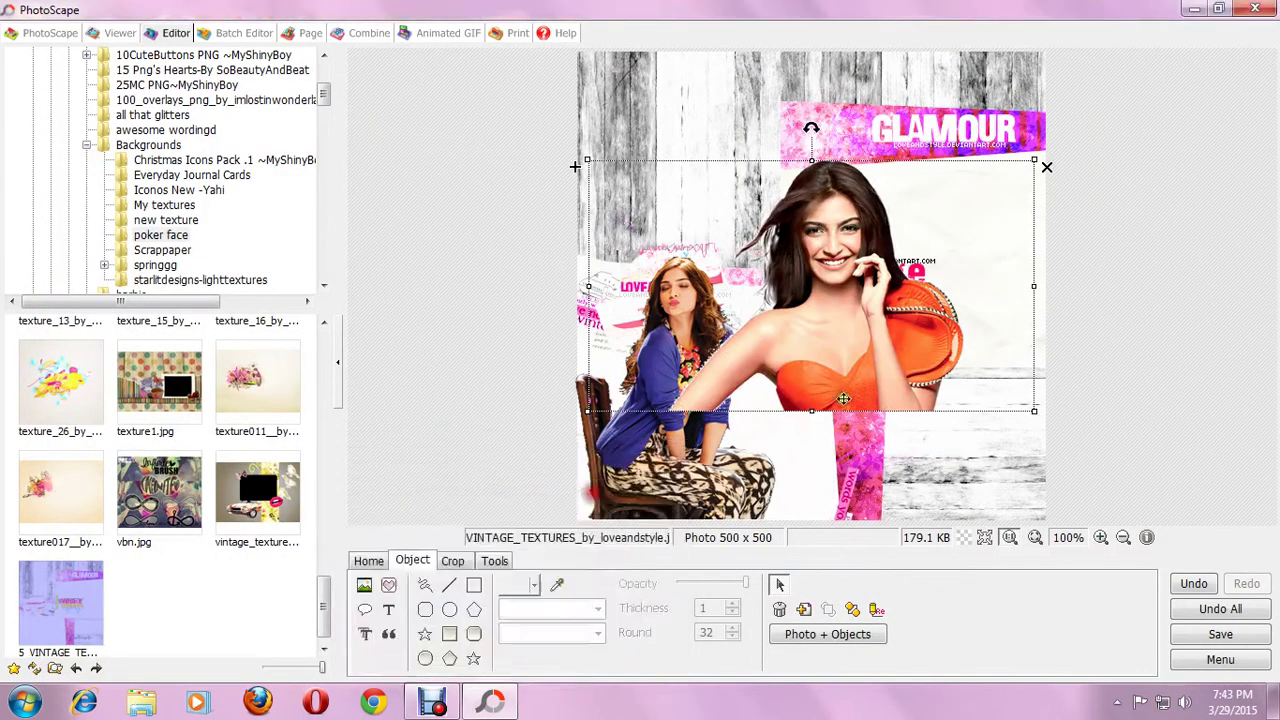
- Resize the woman in orange and place her on the right beneath the GLAMOUR banner
left_click_drag(928, 372, 1006, 334)
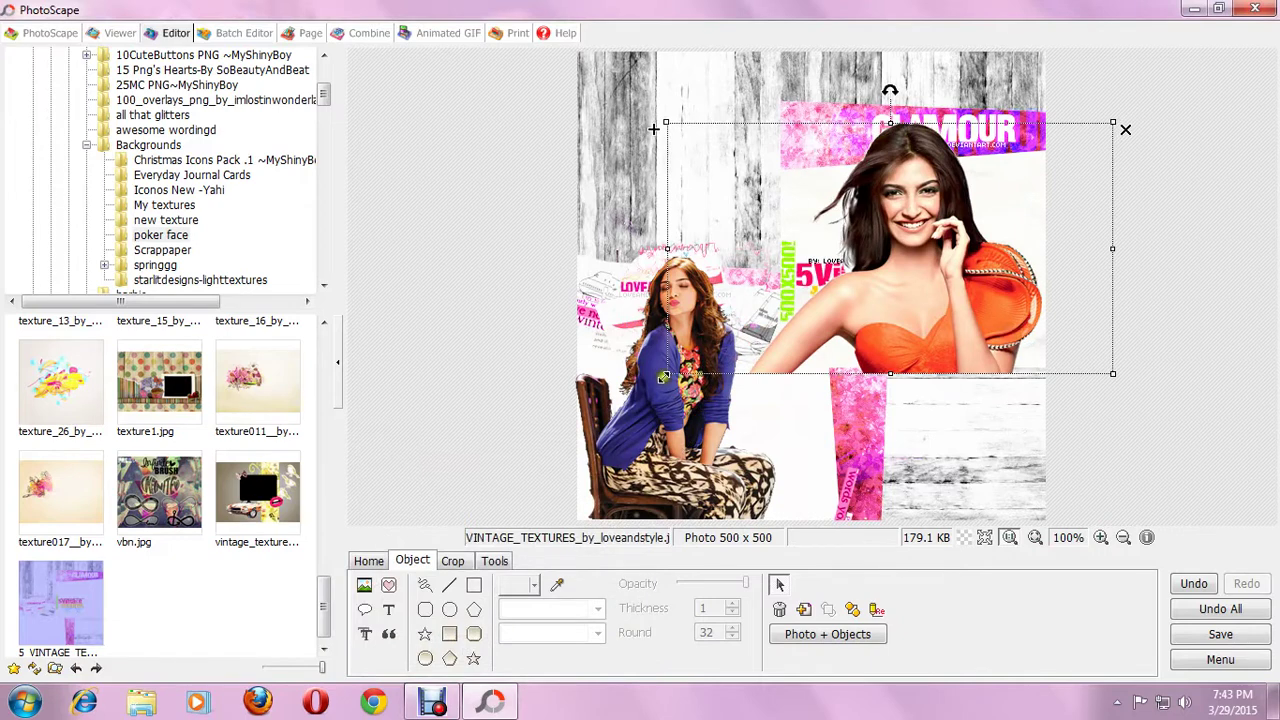
left_click_drag(667, 373, 788, 323)
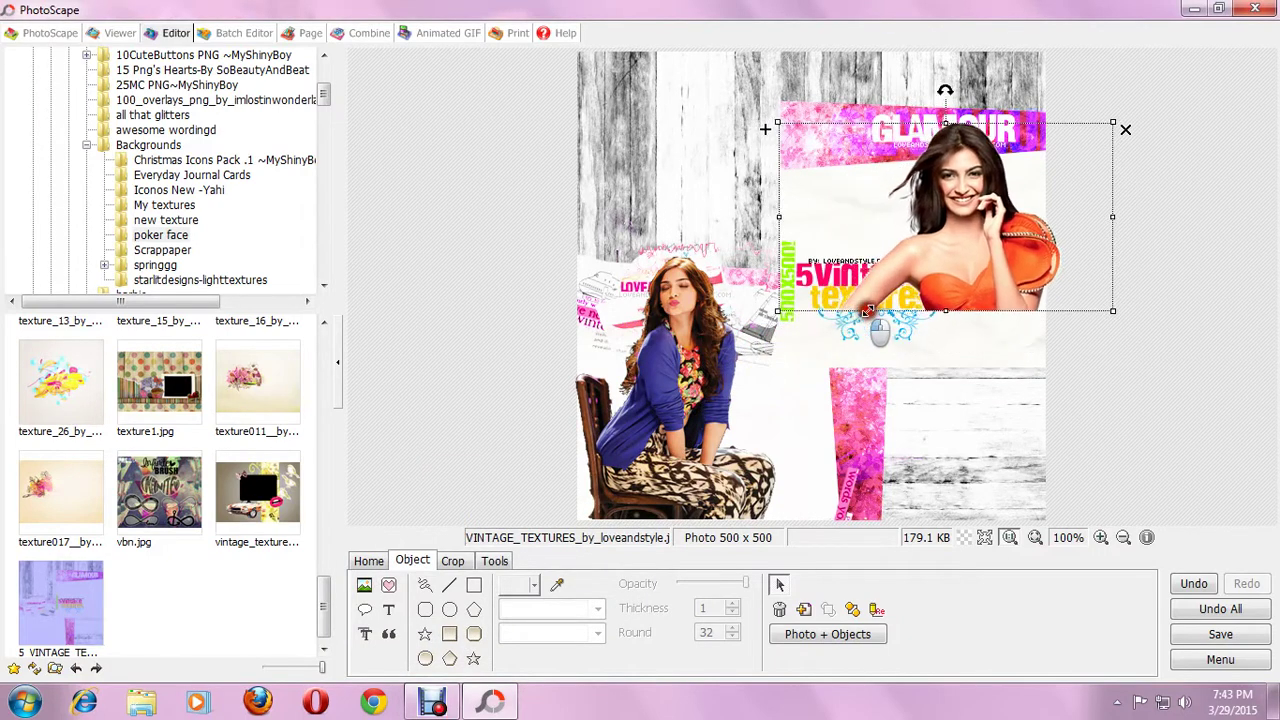
mouse_move(953, 285)
left_mouse_down()
mouse_move(875, 296)
mouse_move(912, 334)
left_mouse_up()
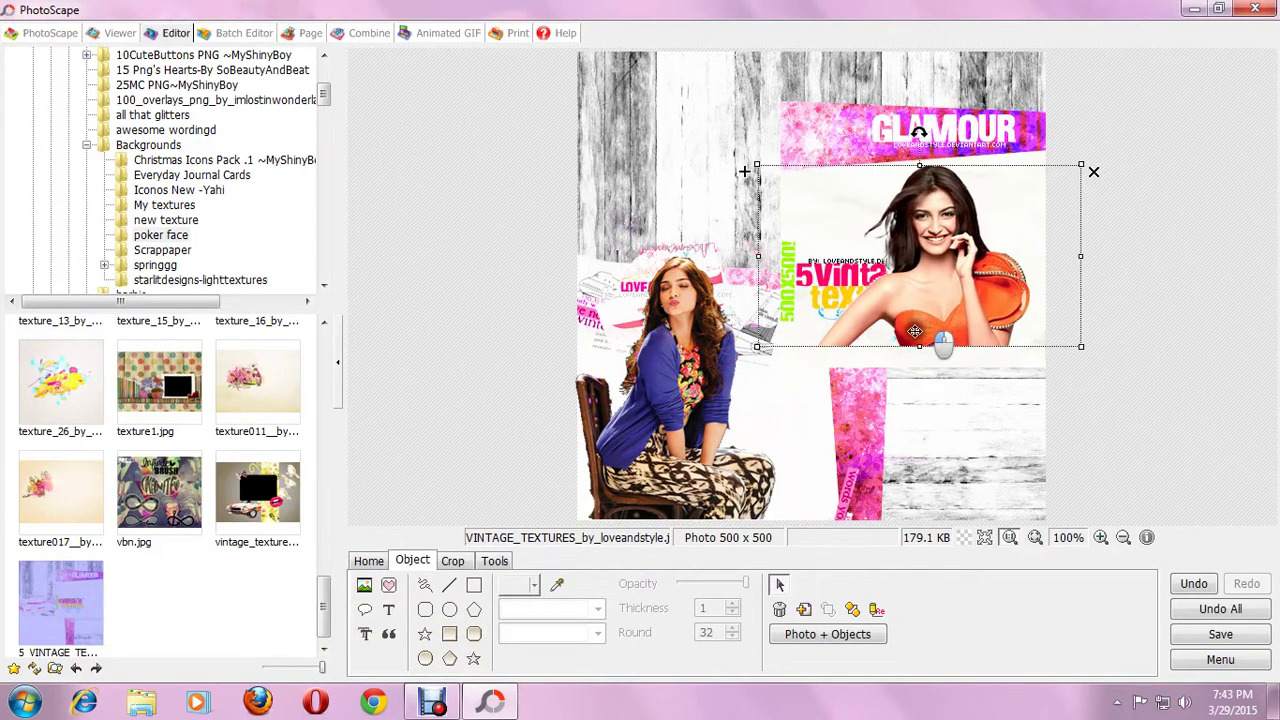
left_click(954, 400)
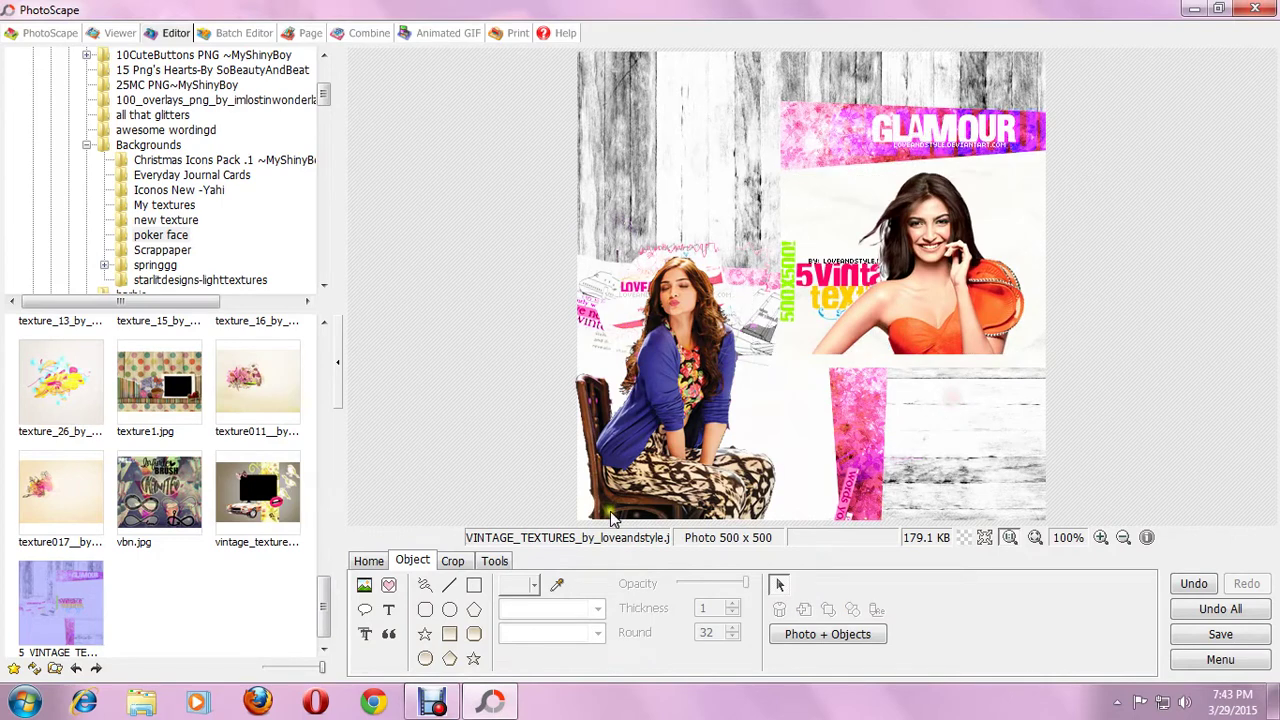
left_click(968, 309)
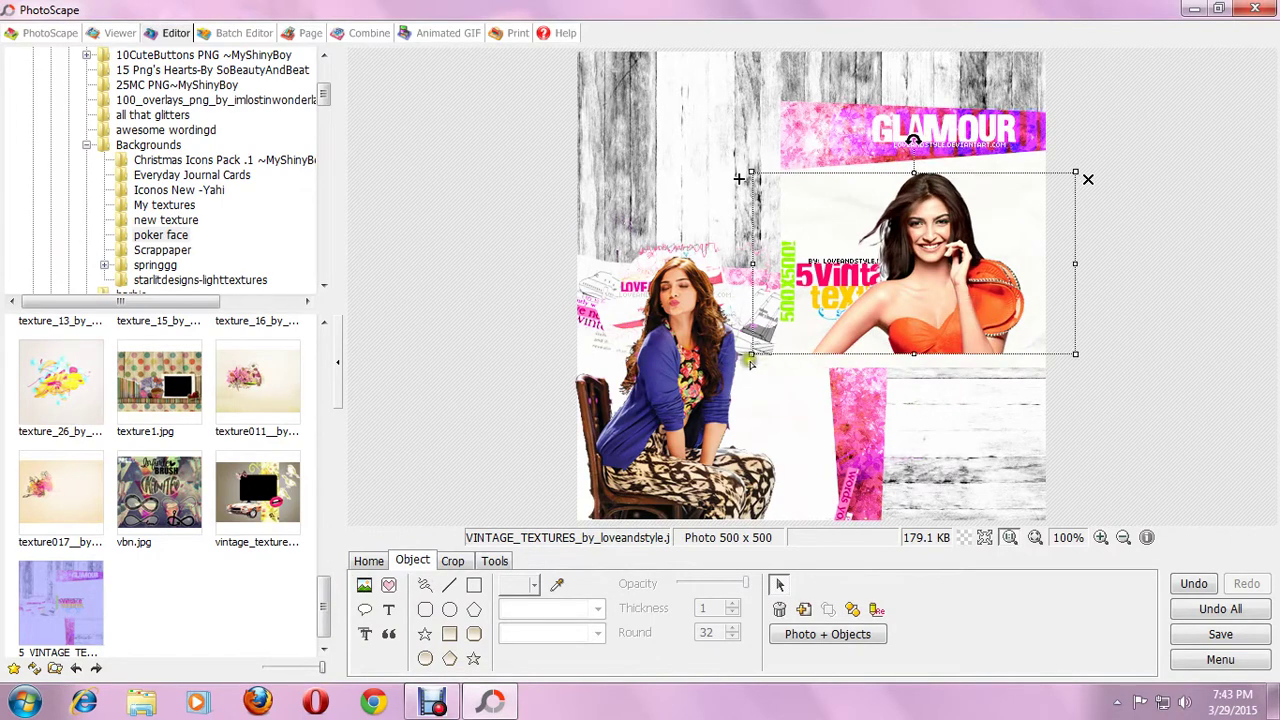
left_click_drag(751, 355, 726, 370)
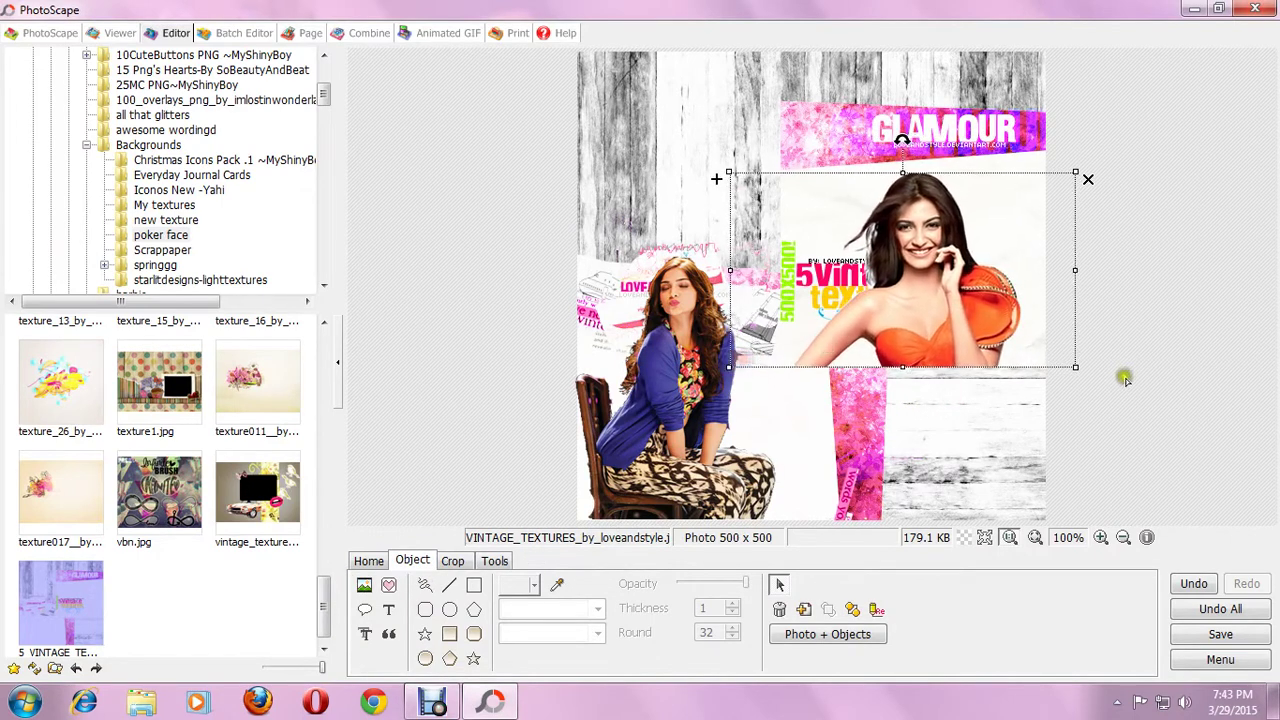
left_click(935, 412)
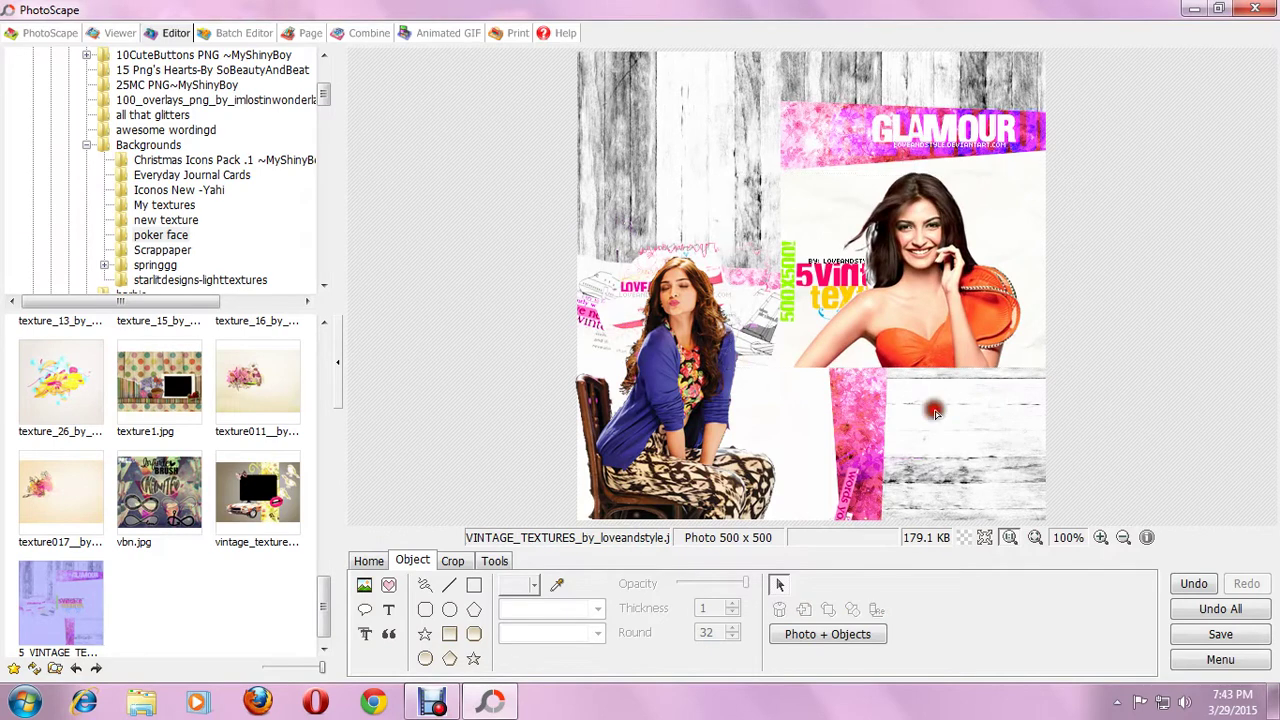
- Insert the GQ photo of the woman in red as a new photo object
left_click(365, 584)
left_click(415, 560)
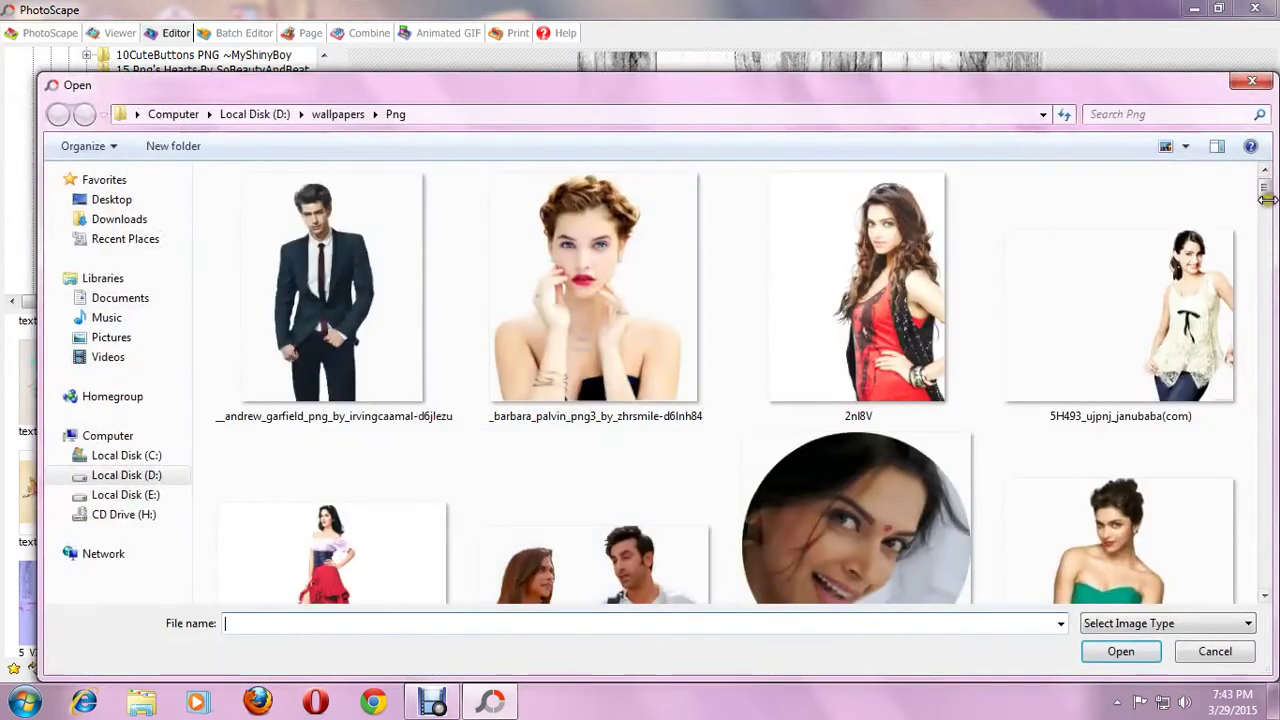
mouse_move(1264, 187)
left_mouse_down()
mouse_move(1249, 420)
mouse_move(1260, 468)
mouse_move(1233, 528)
left_mouse_up()
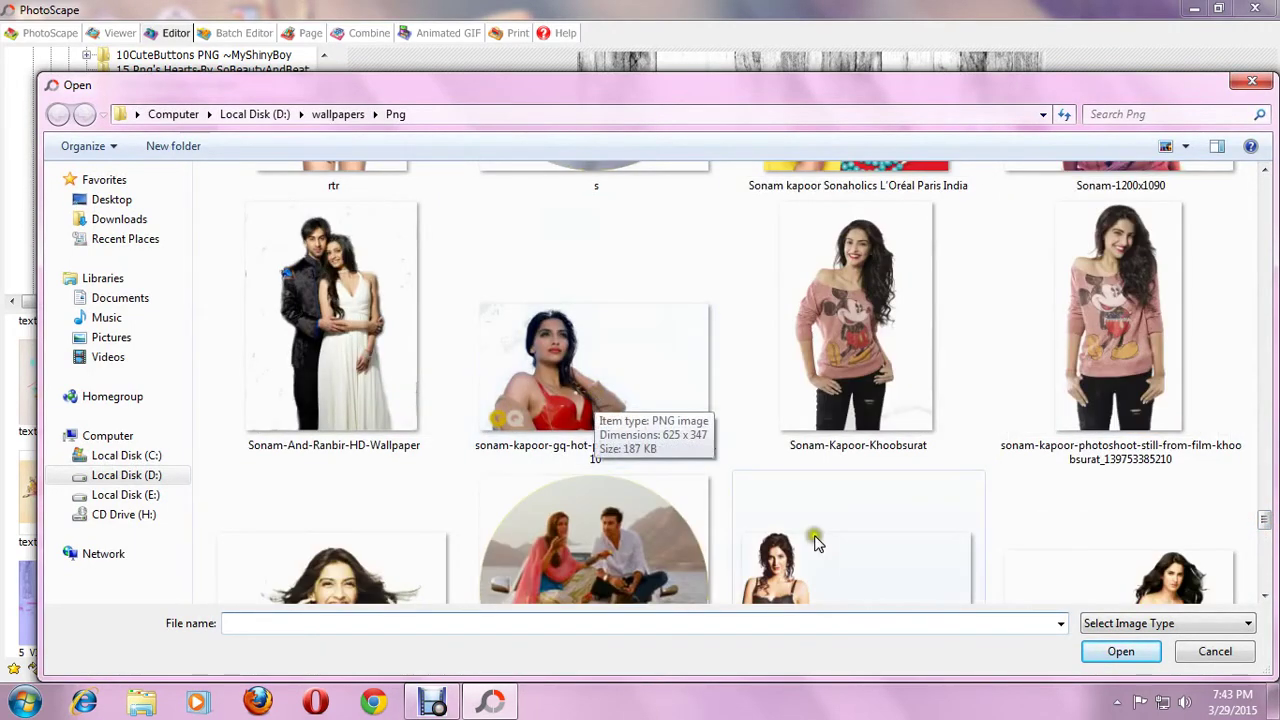
double_click(617, 368)
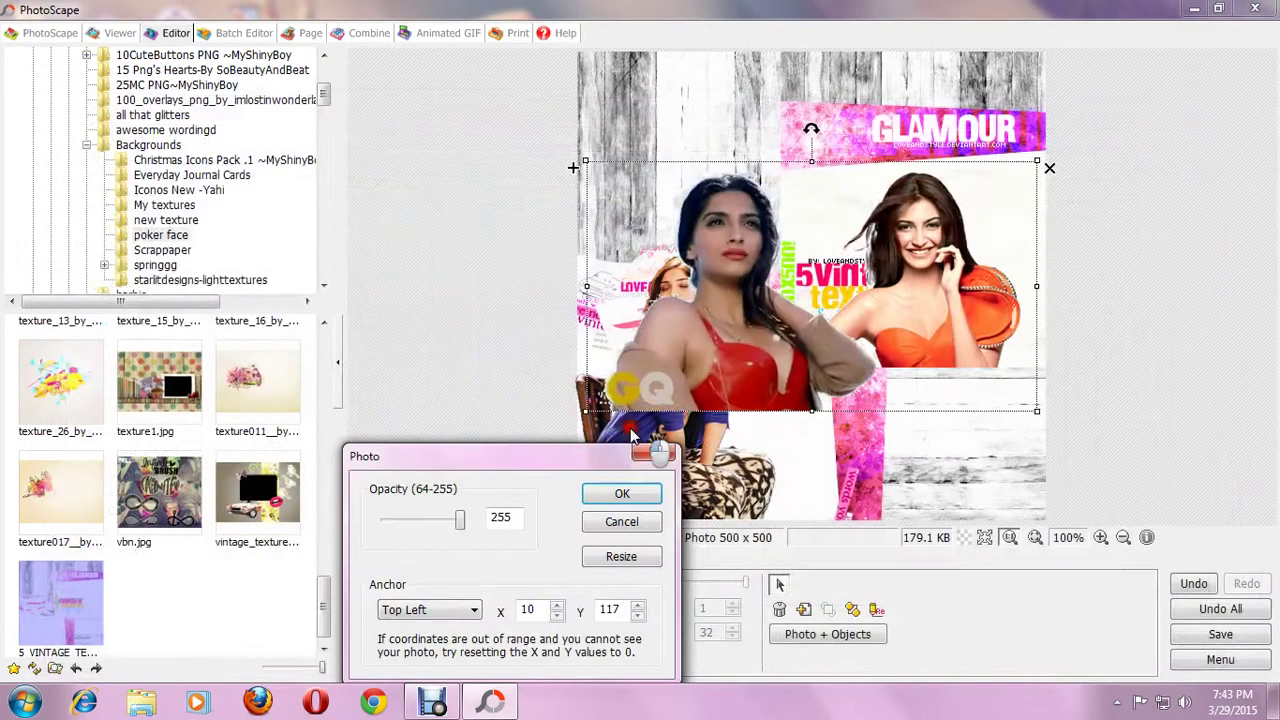
left_click(648, 491)
- Place the woman in red bottom-left and combine all photo objects into the image
left_click_drag(762, 380, 901, 477)
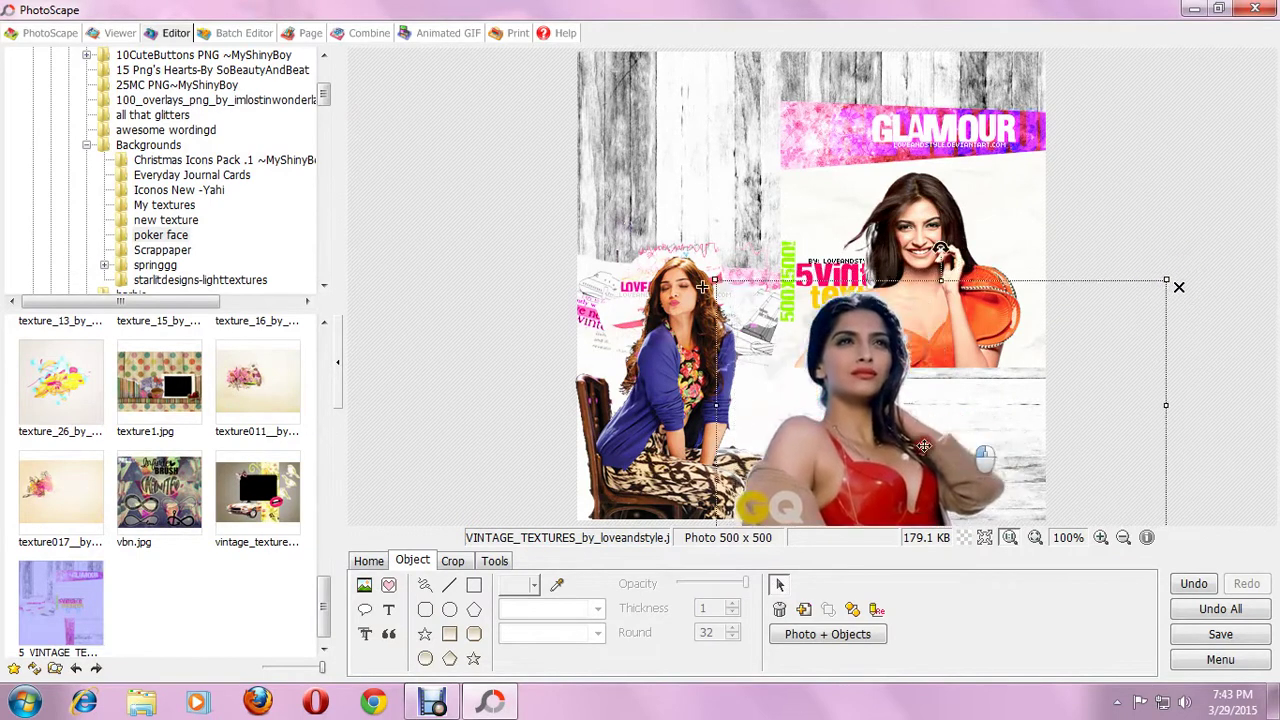
left_click_drag(1160, 287, 689, 507)
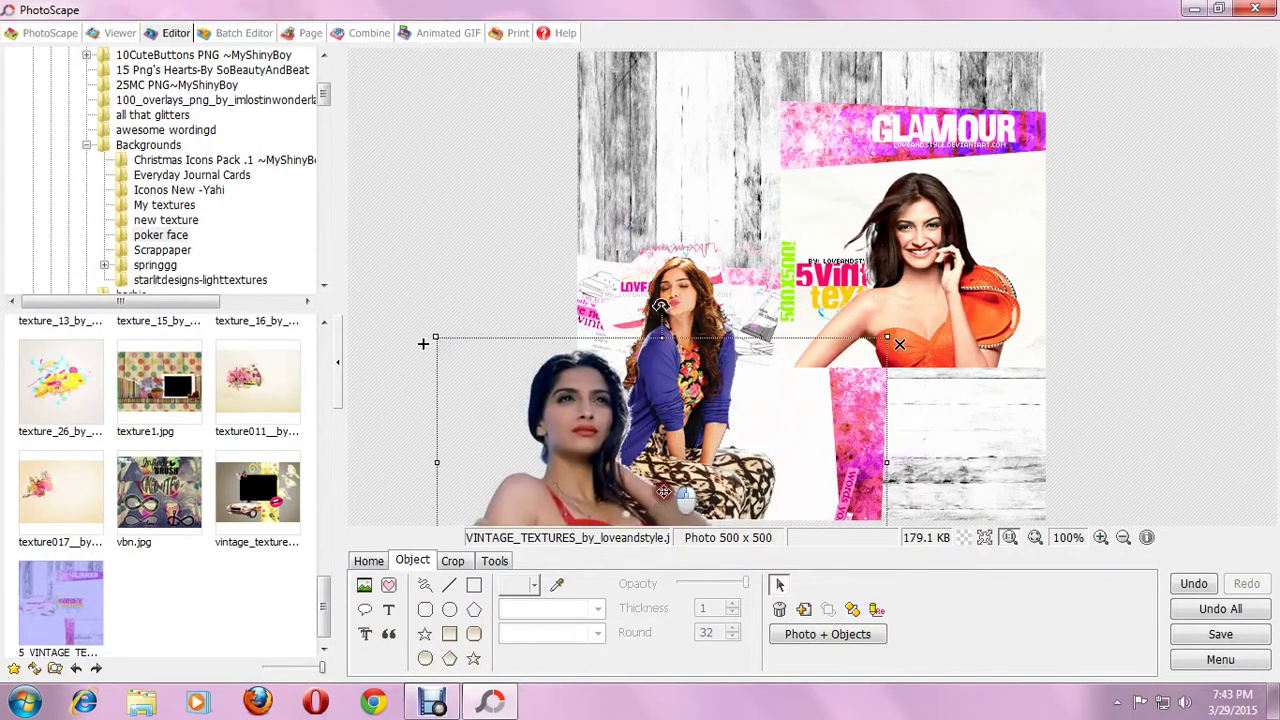
left_click(790, 634)
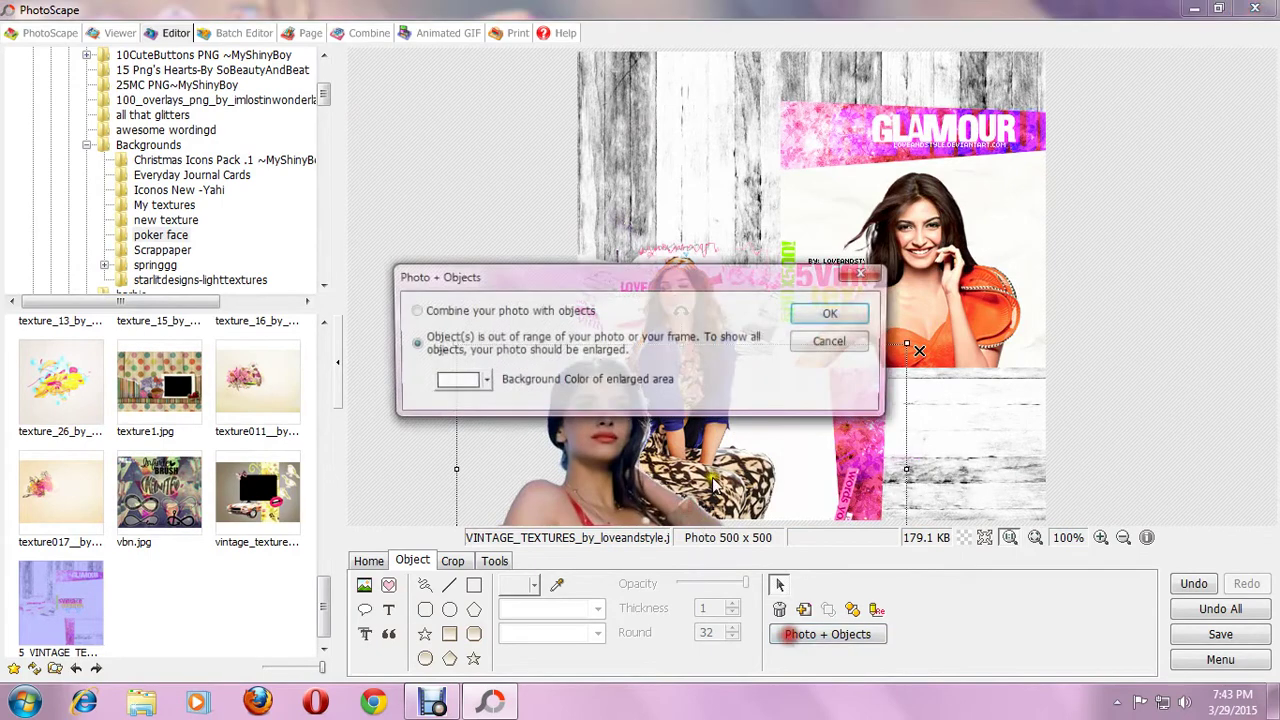
left_click(830, 311)
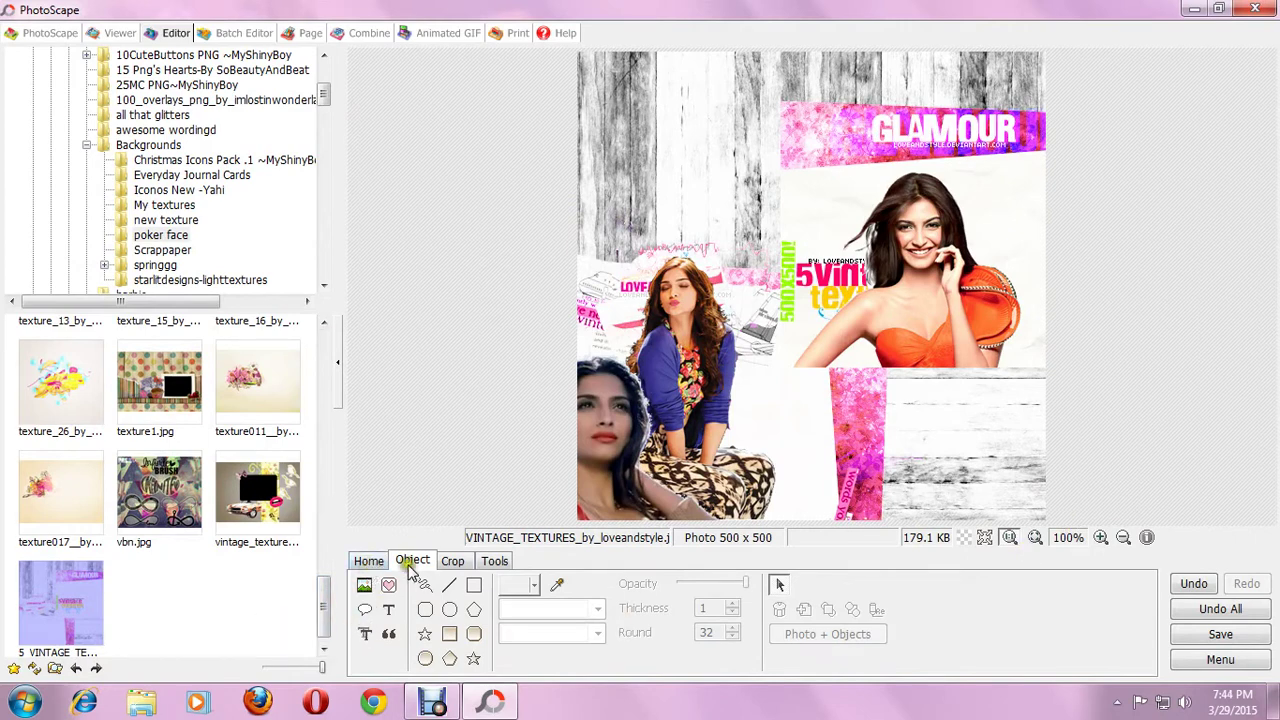
- Brighten the whole collage to 81 using Bright,Color
left_click(494, 560)
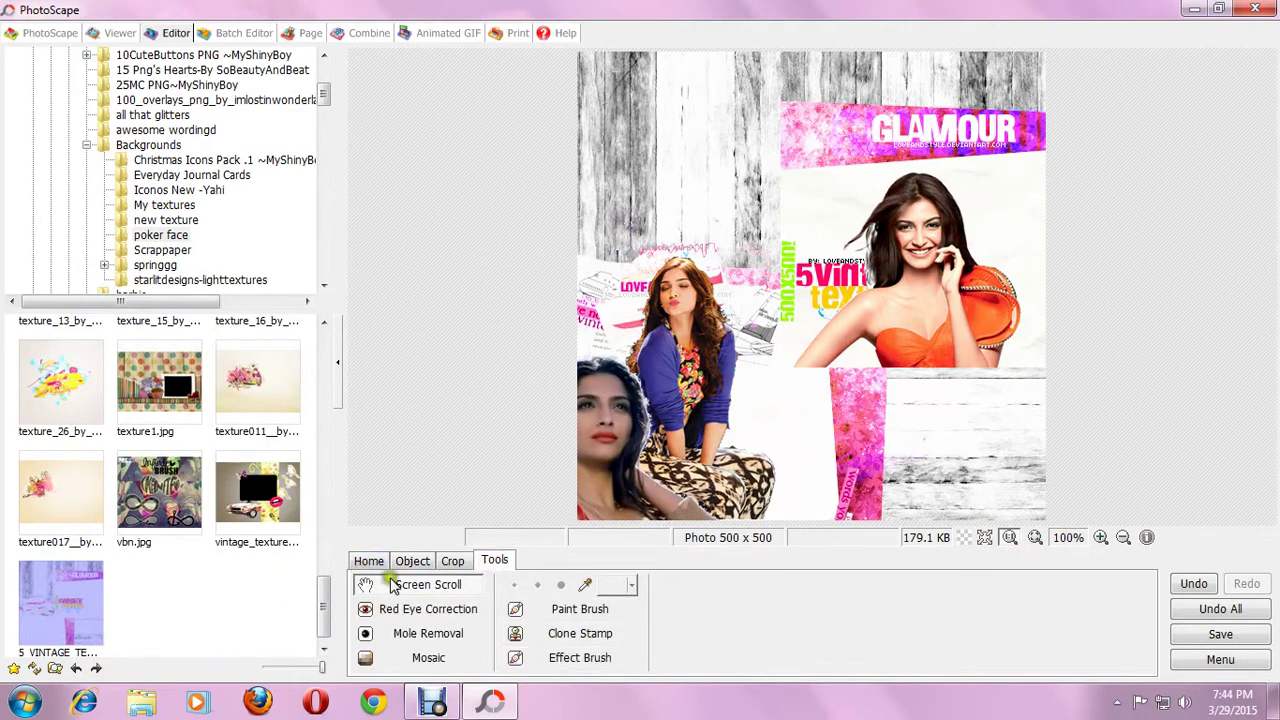
left_click(362, 561)
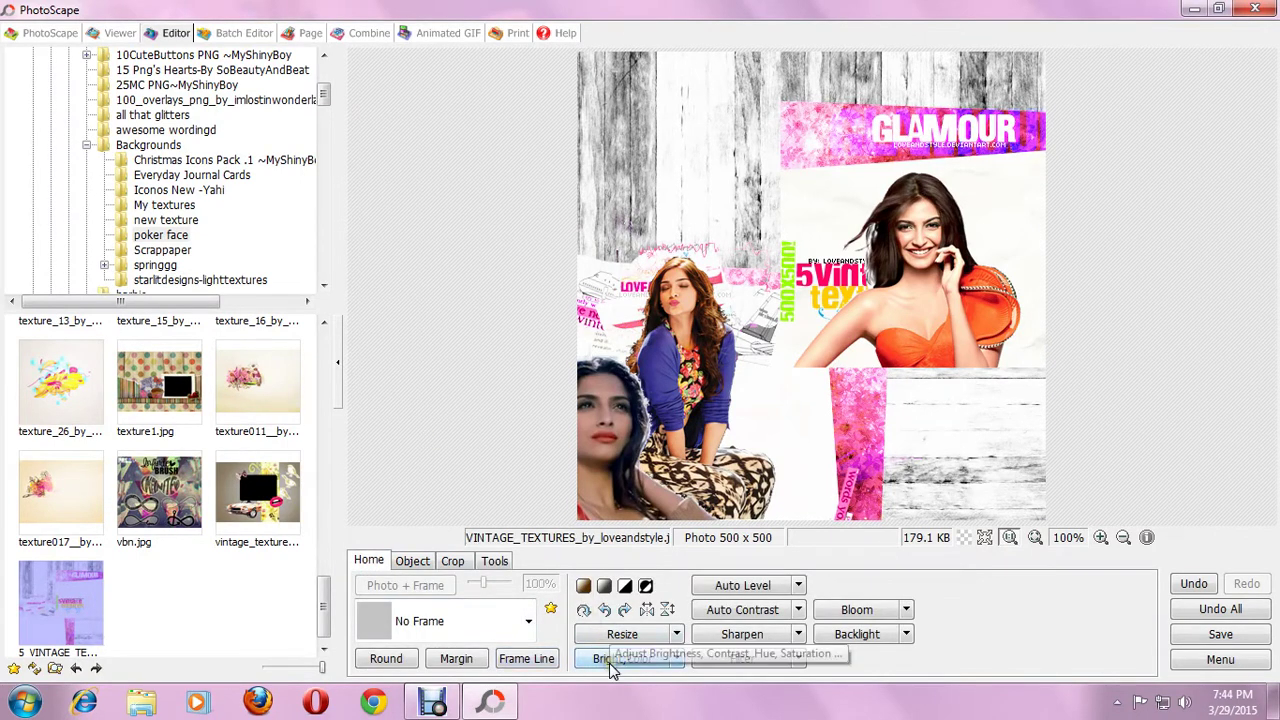
left_click(608, 660)
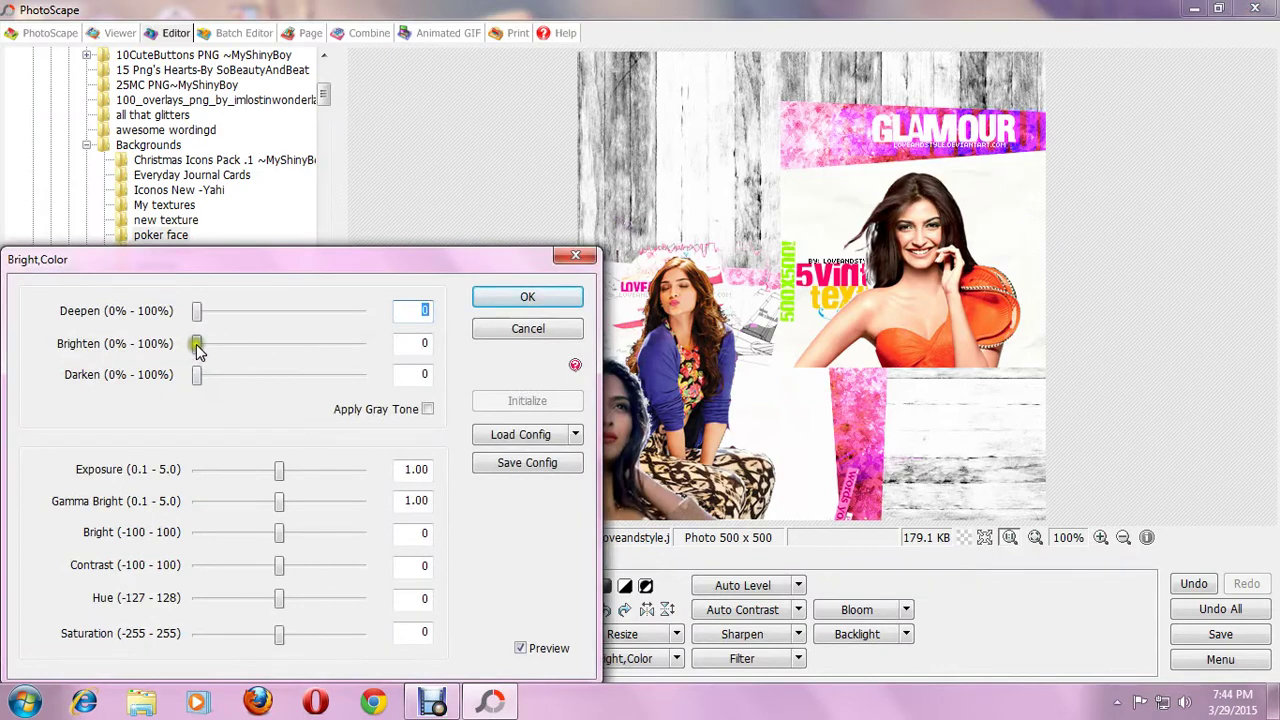
left_click(294, 329)
mouse_move(199, 343)
left_mouse_down()
mouse_move(350, 360)
mouse_move(333, 362)
left_mouse_up()
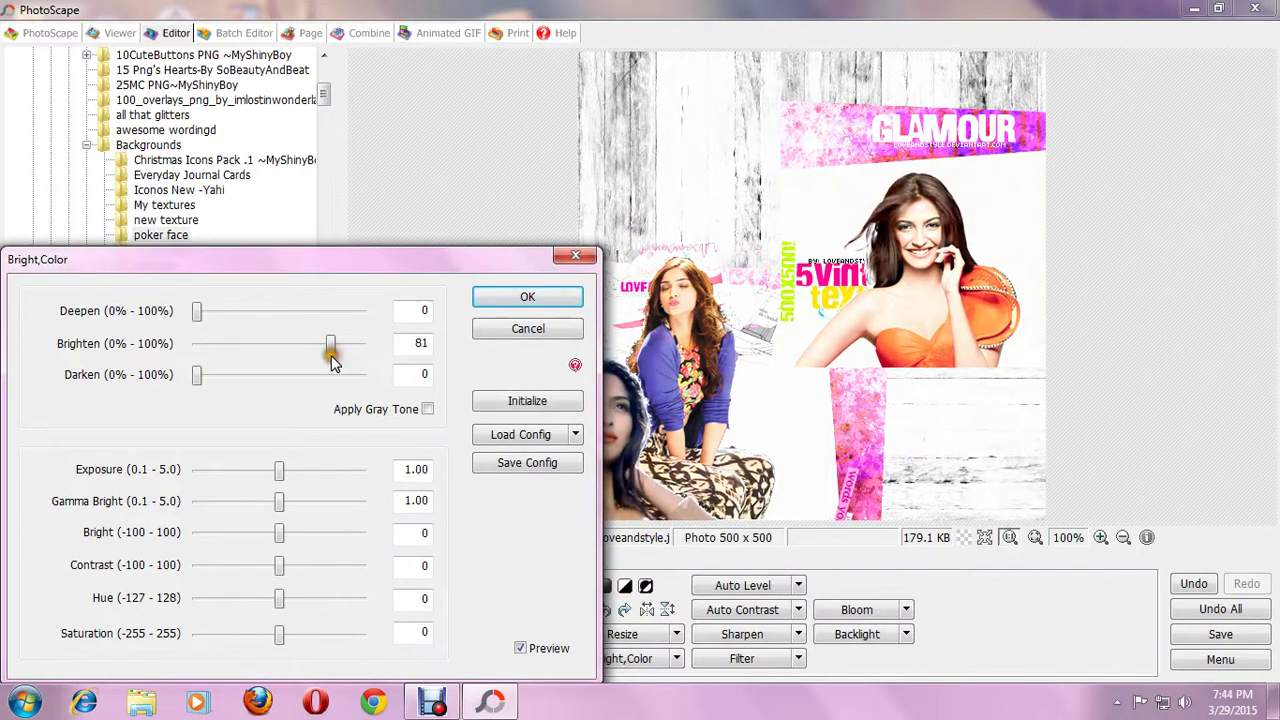
left_click(497, 300)
left_click(798, 658)
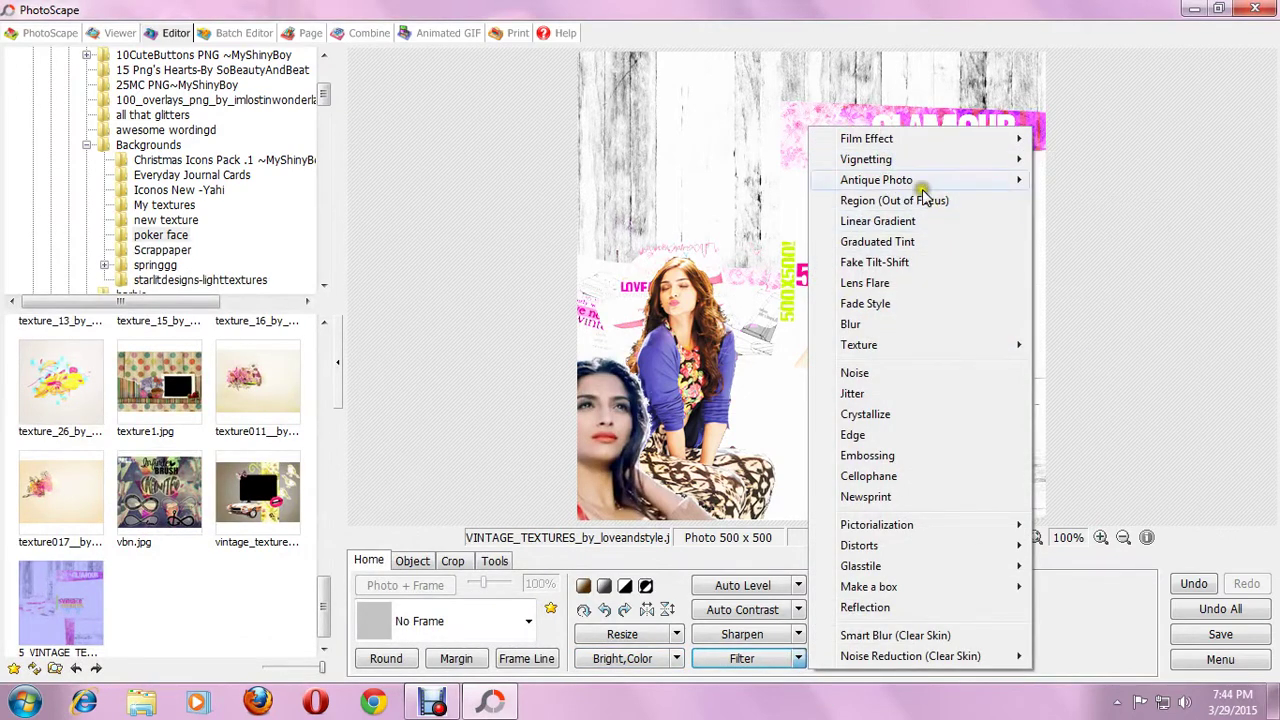
- Try an antique filter and the Velvia film effect, then undo them
mouse_move(876, 180)
left_click(1064, 228)
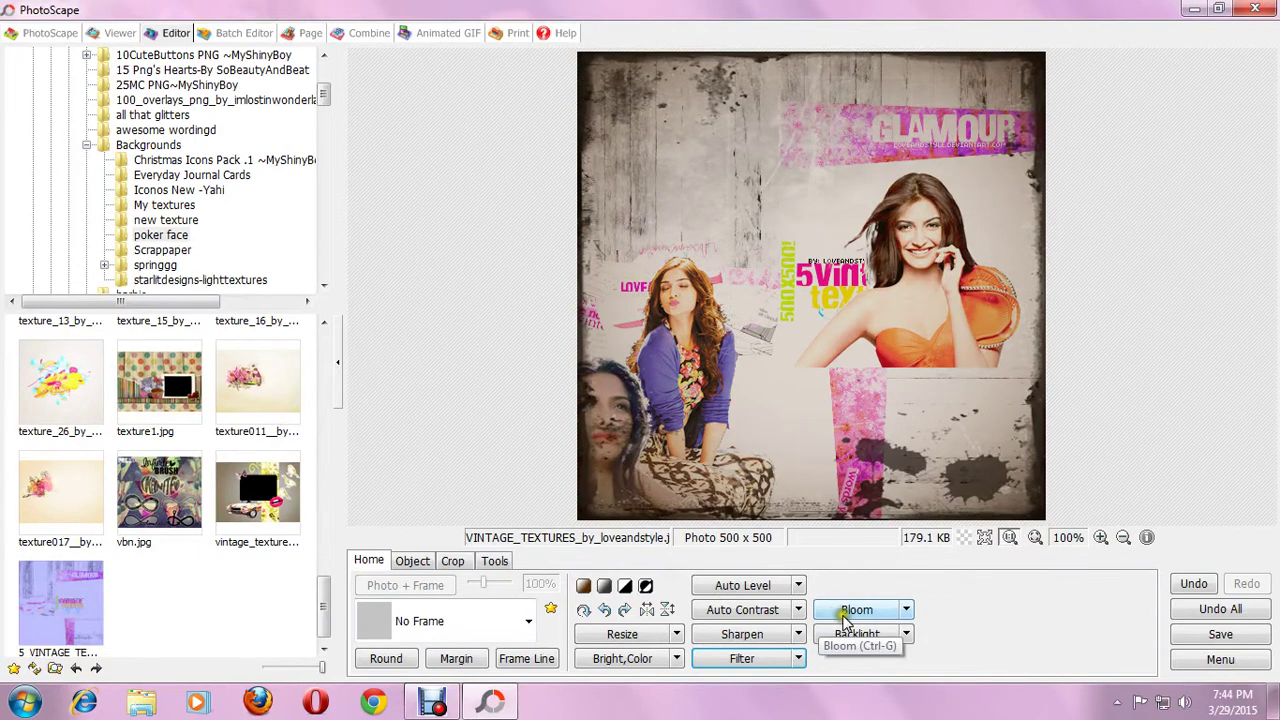
left_click(798, 660)
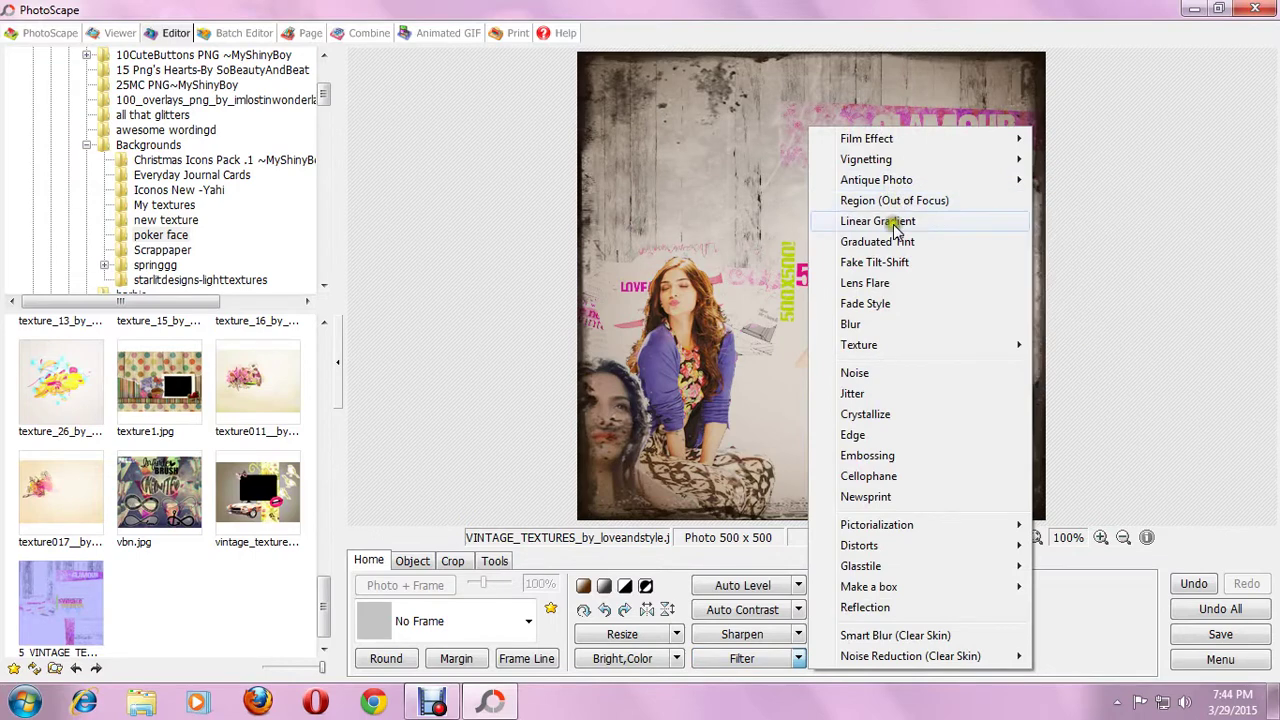
mouse_move(866, 139)
left_click(1134, 310)
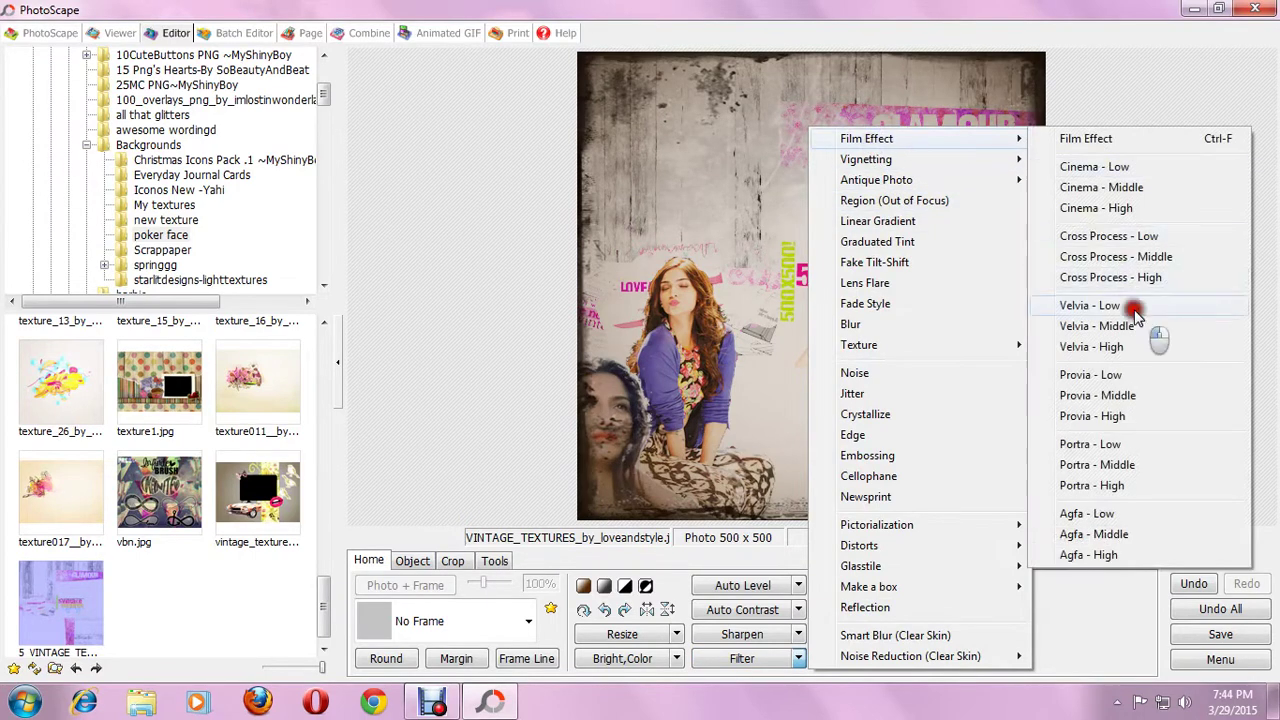
left_click(798, 660)
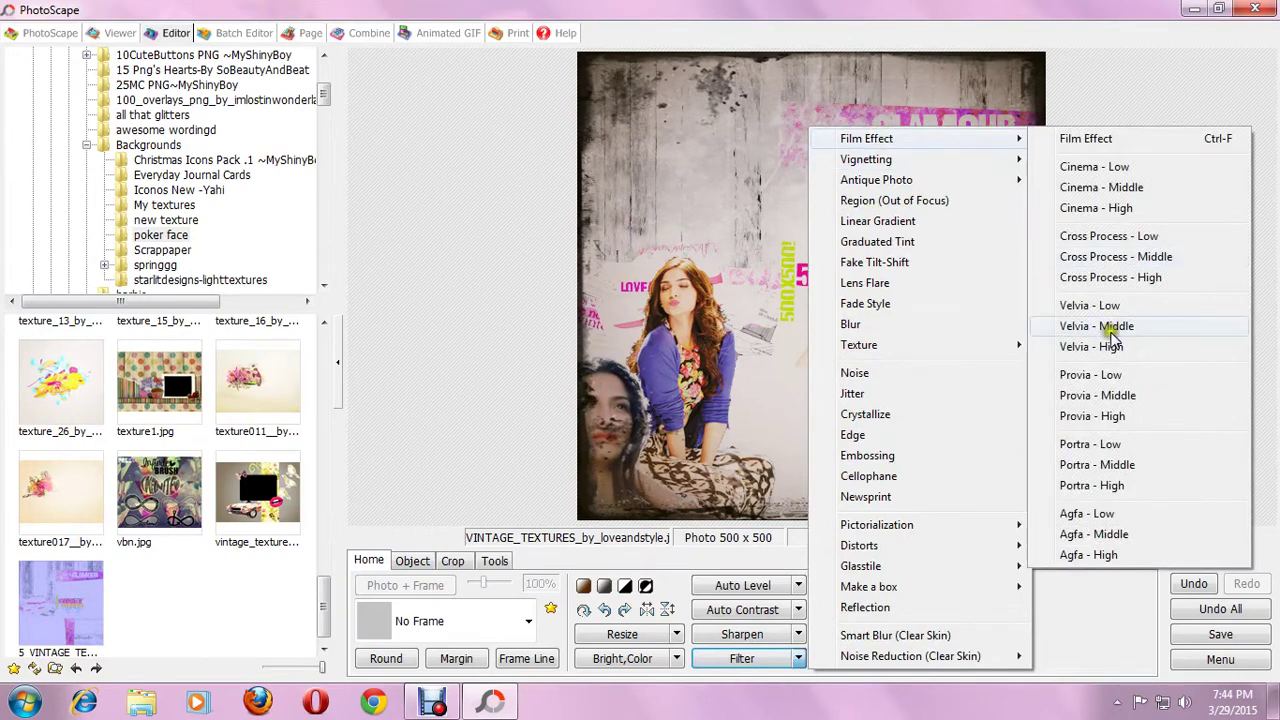
left_click(1115, 345)
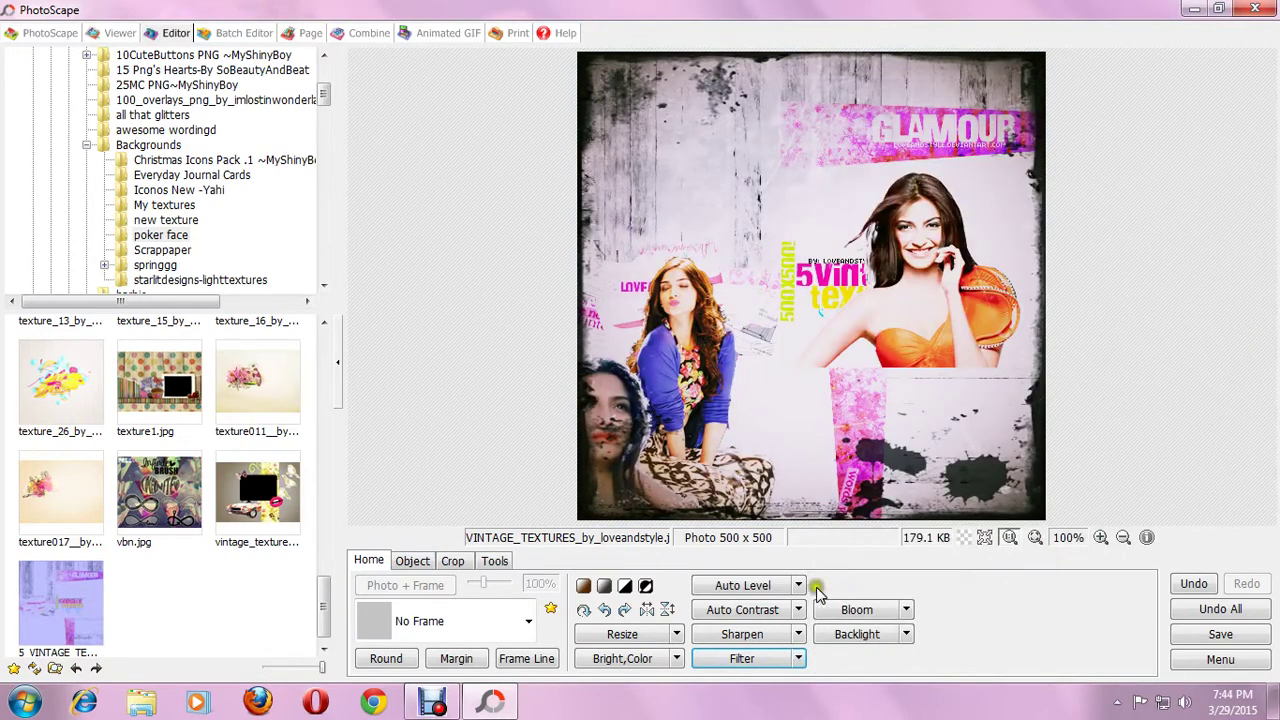
left_click(1194, 584)
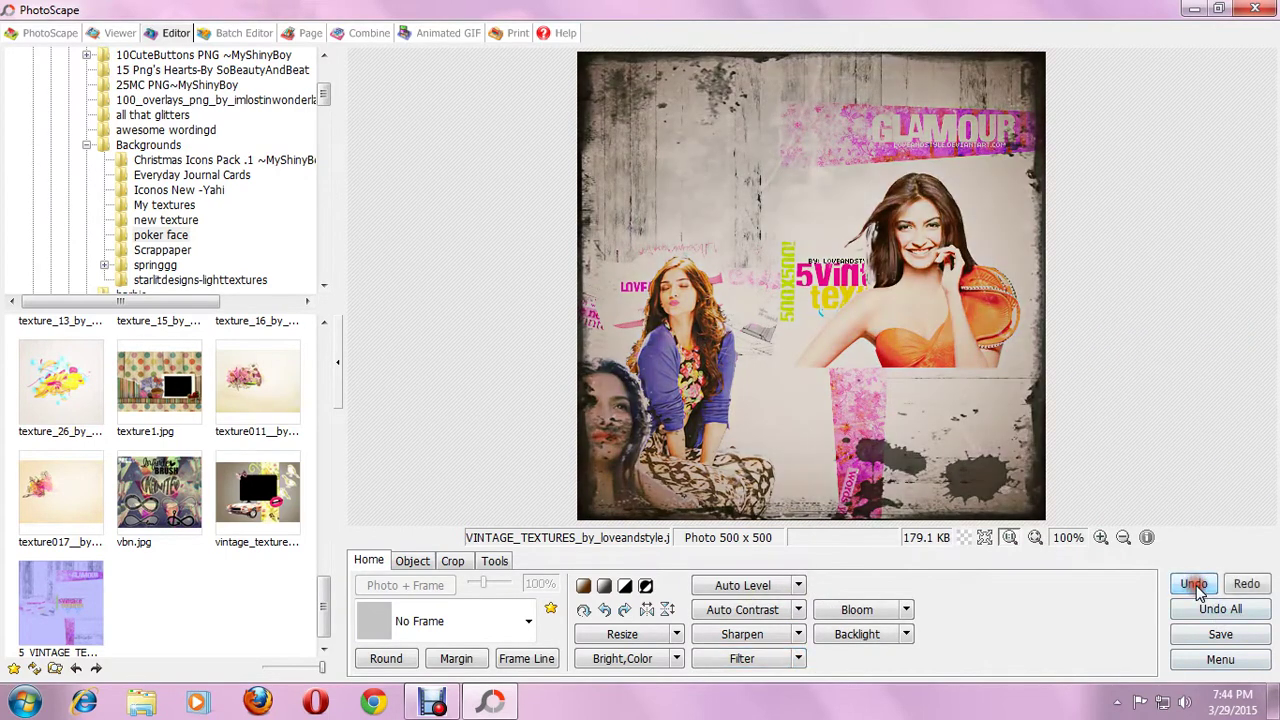
- Try the Cross Process - Middle film effect, undo it, and apply Bloom instead
left_click(800, 660)
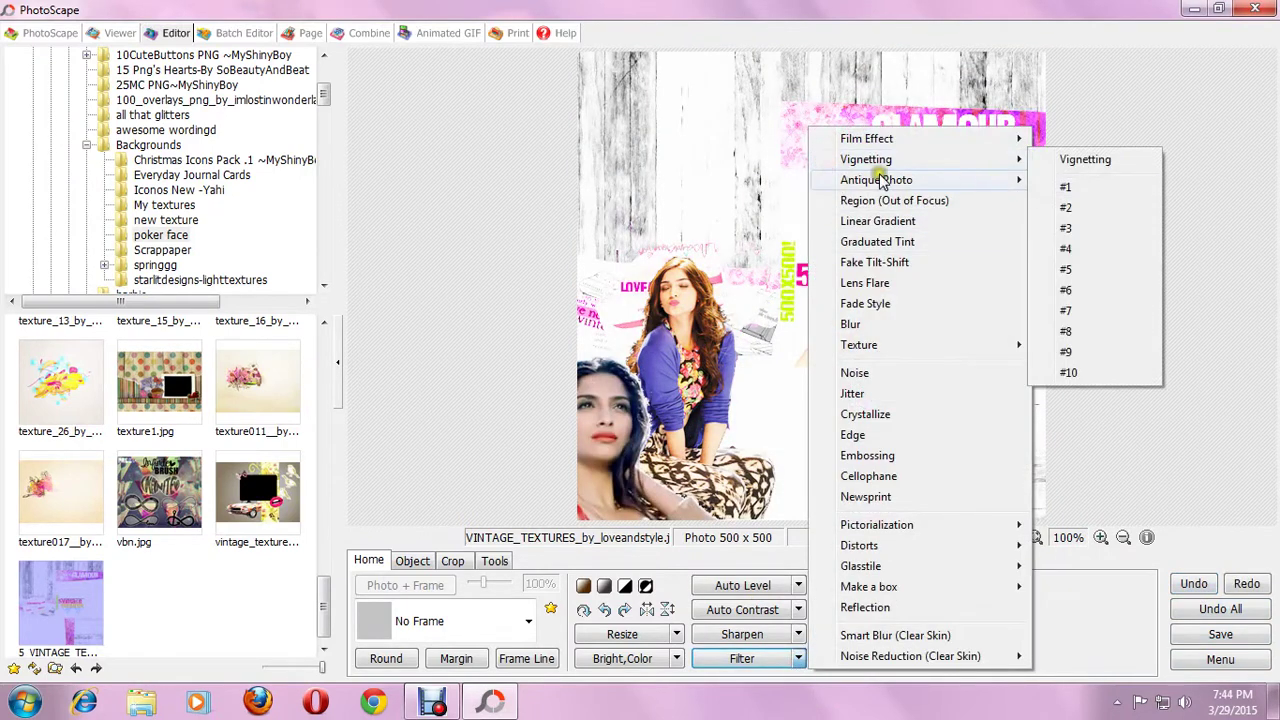
mouse_move(866, 138)
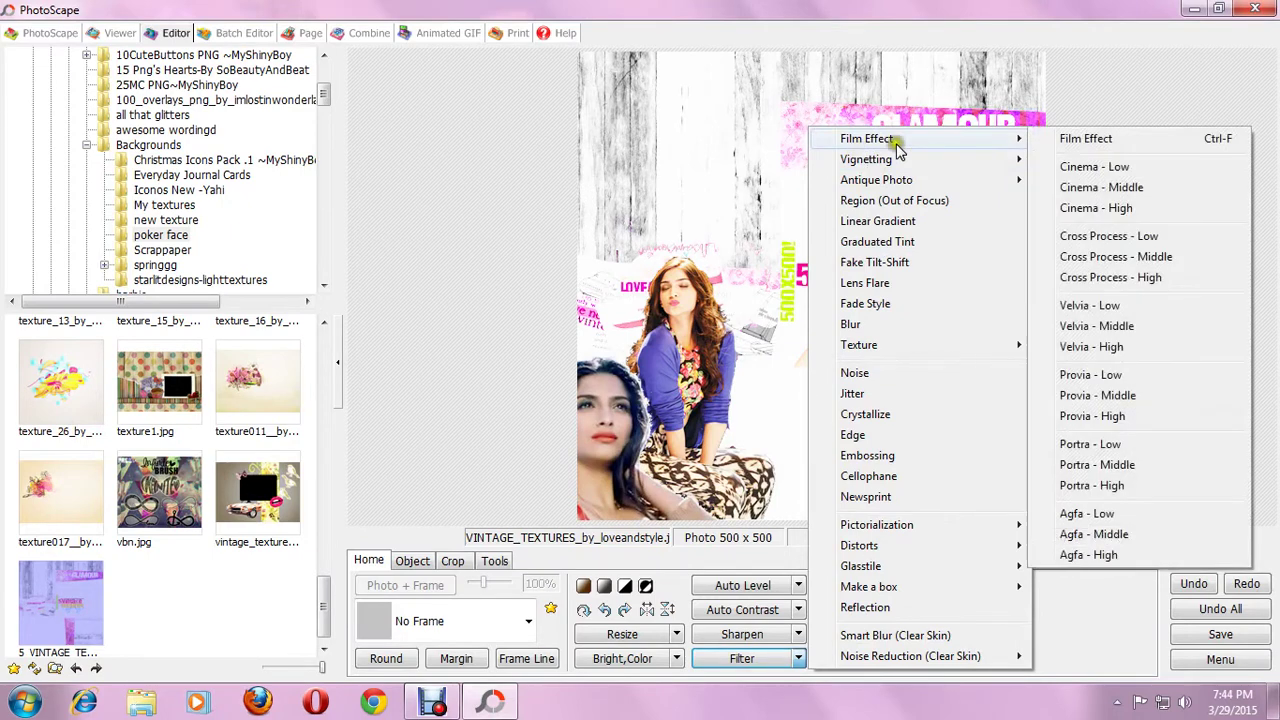
left_click(1113, 260)
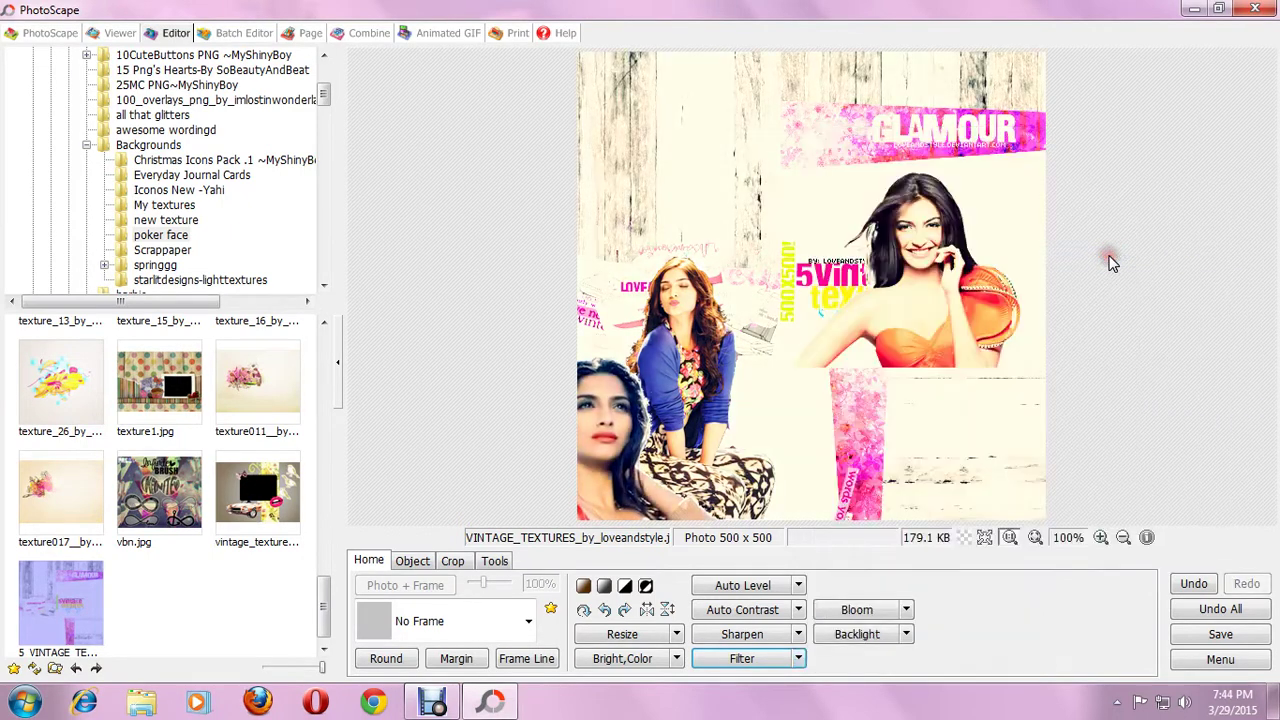
left_click(798, 660)
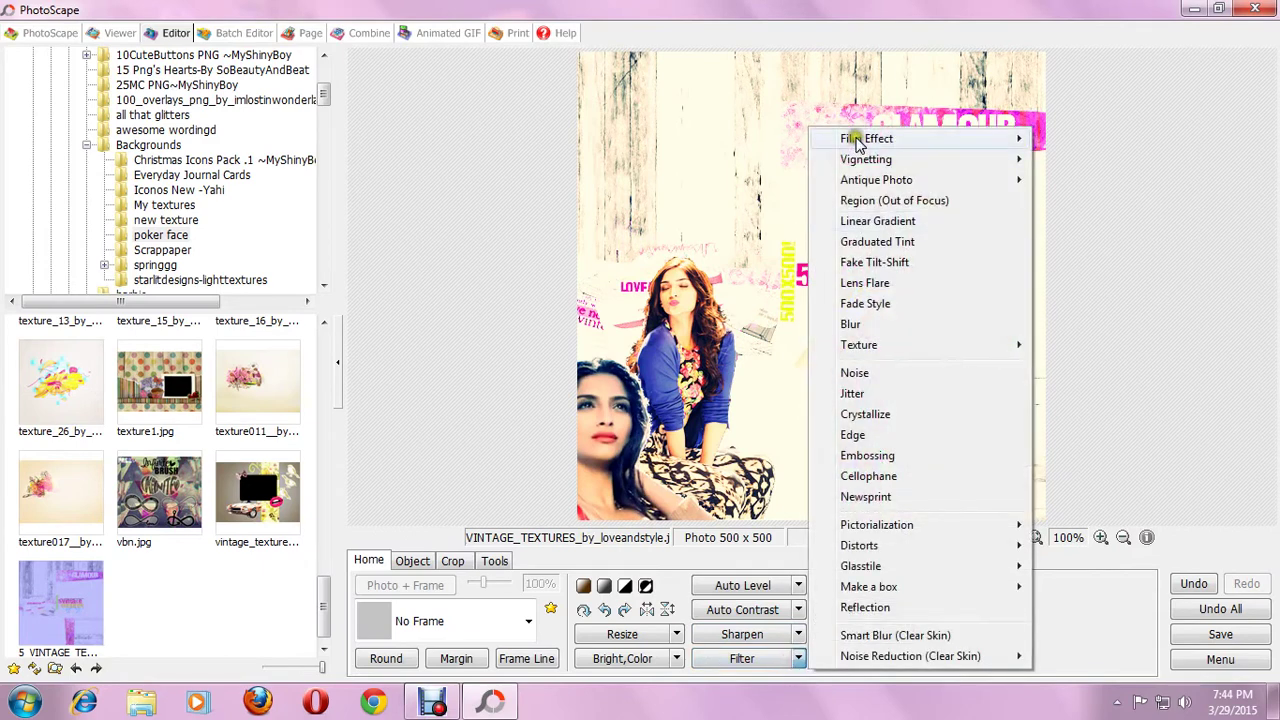
mouse_move(866, 139)
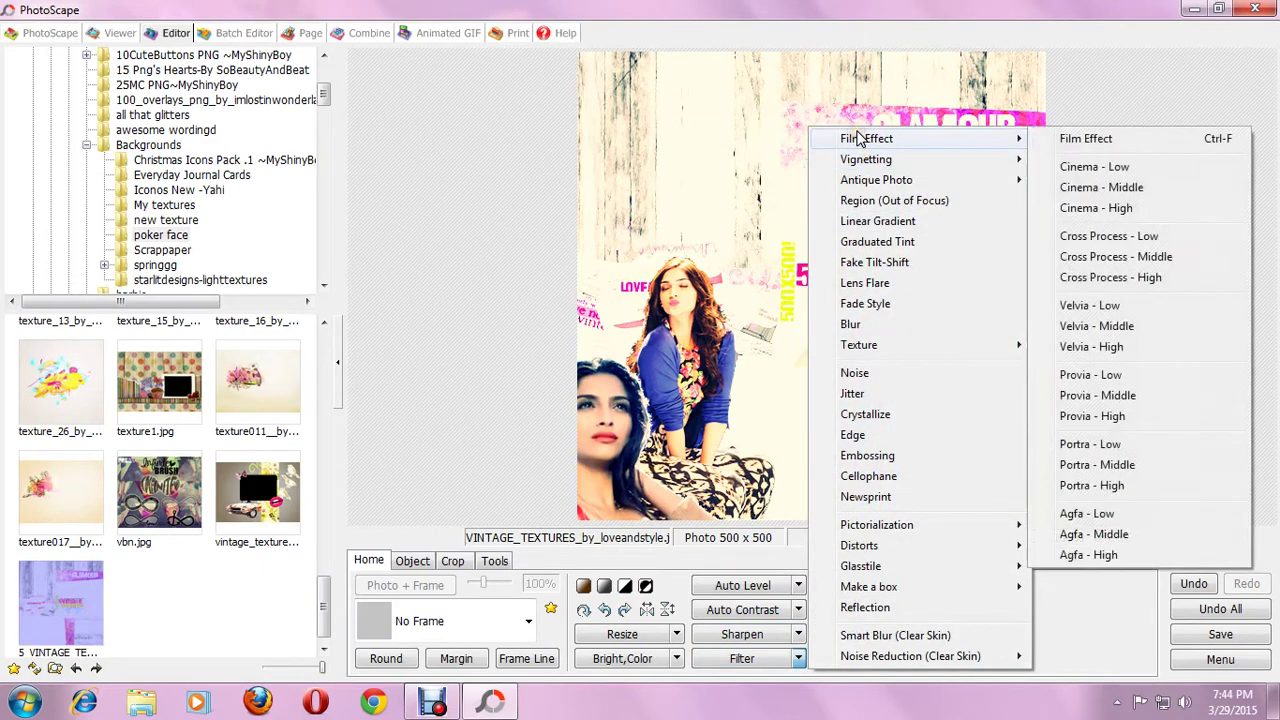
left_click(1172, 258)
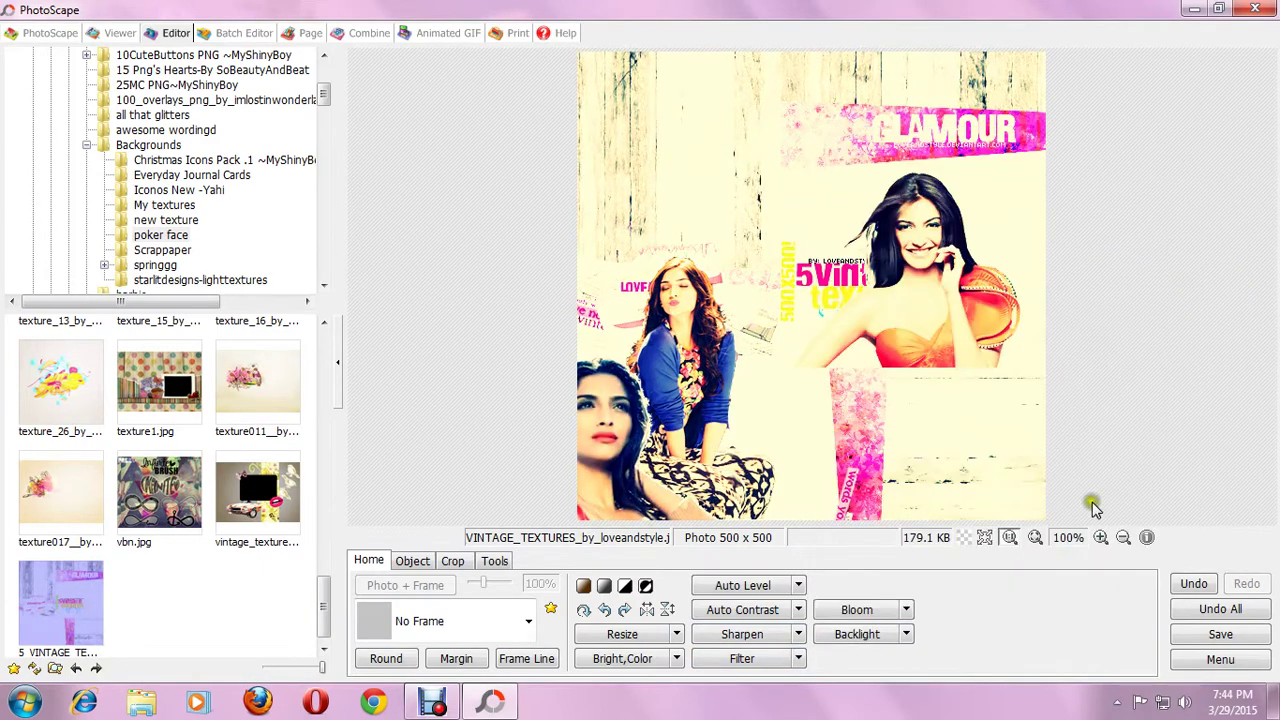
left_click(1194, 585)
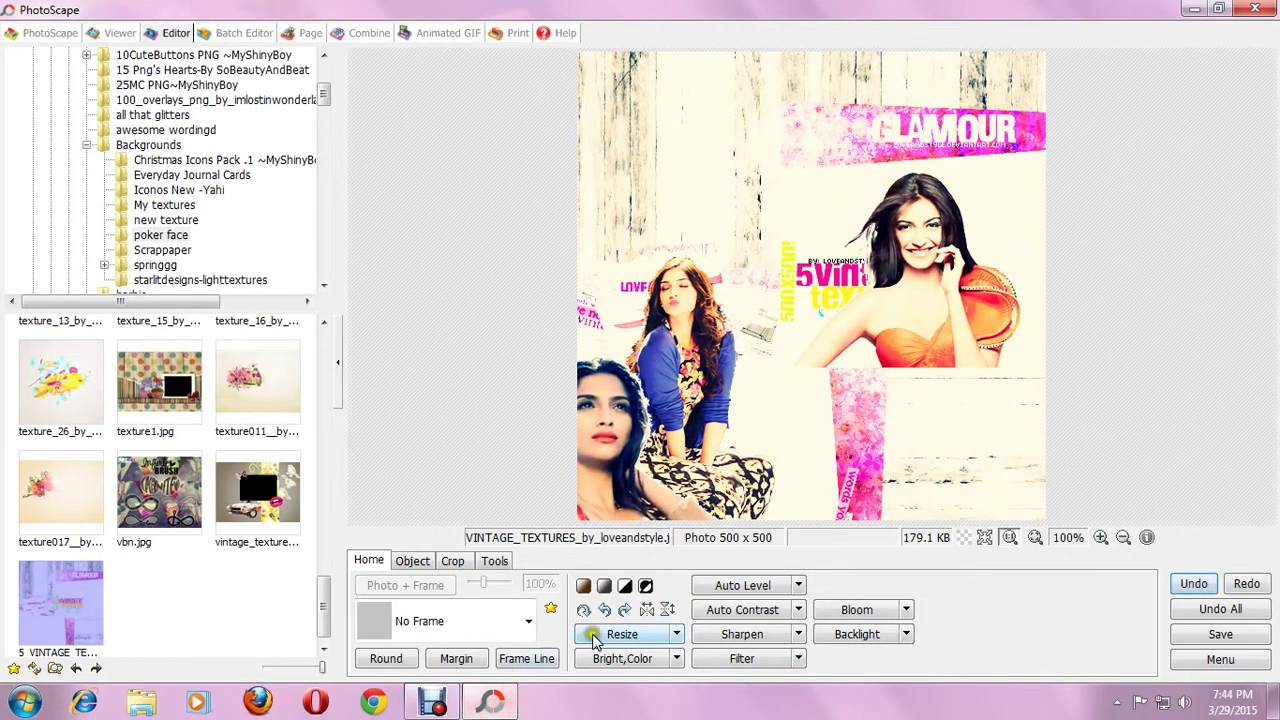
left_click(836, 612)
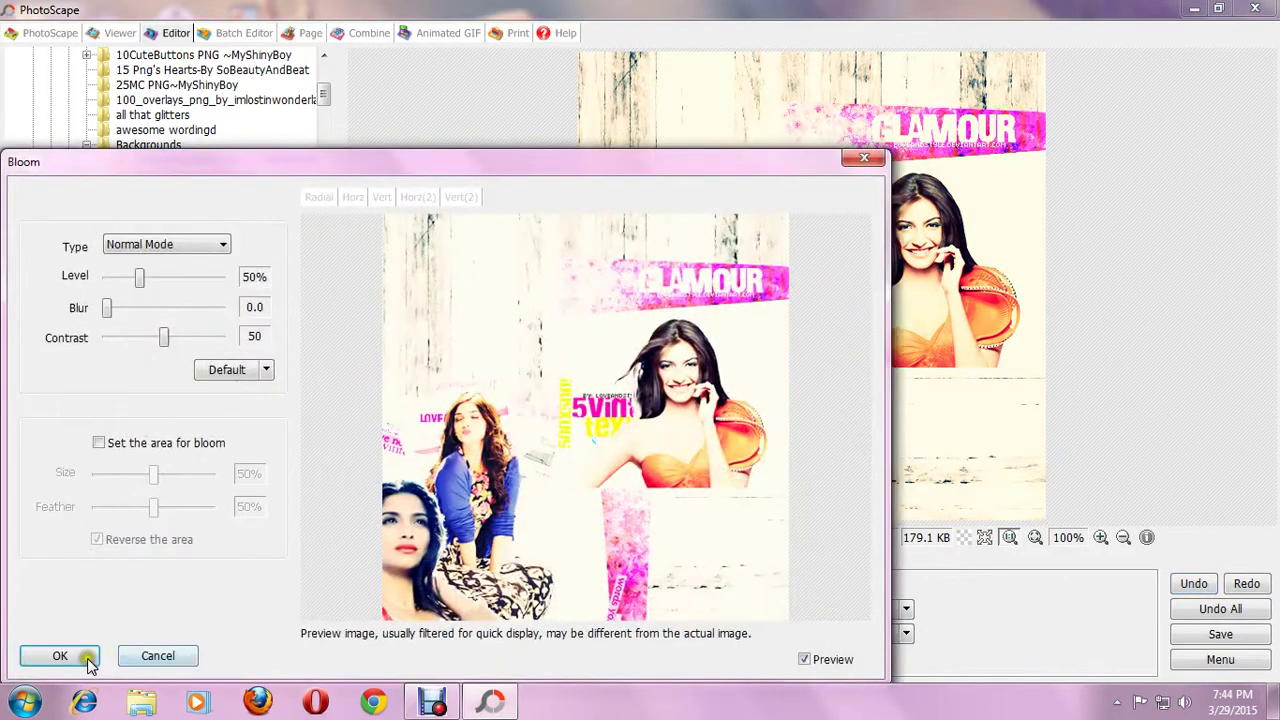
left_click(60, 656)
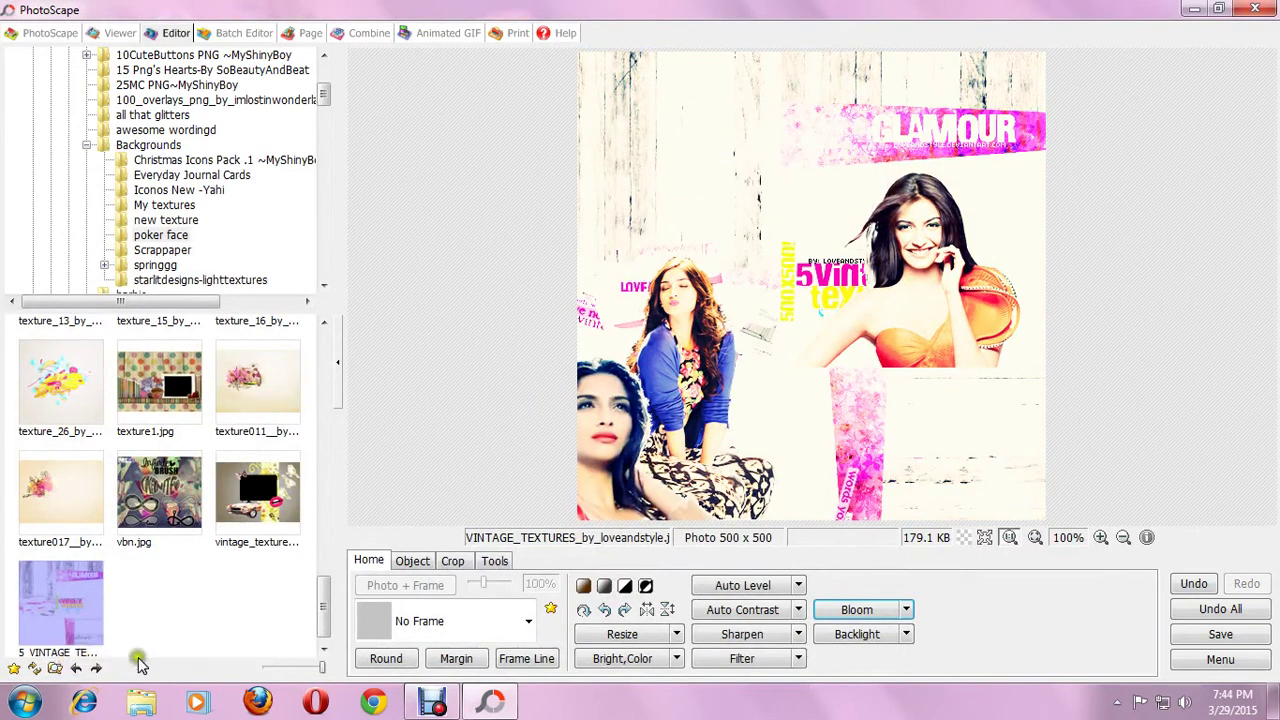
left_click(408, 561)
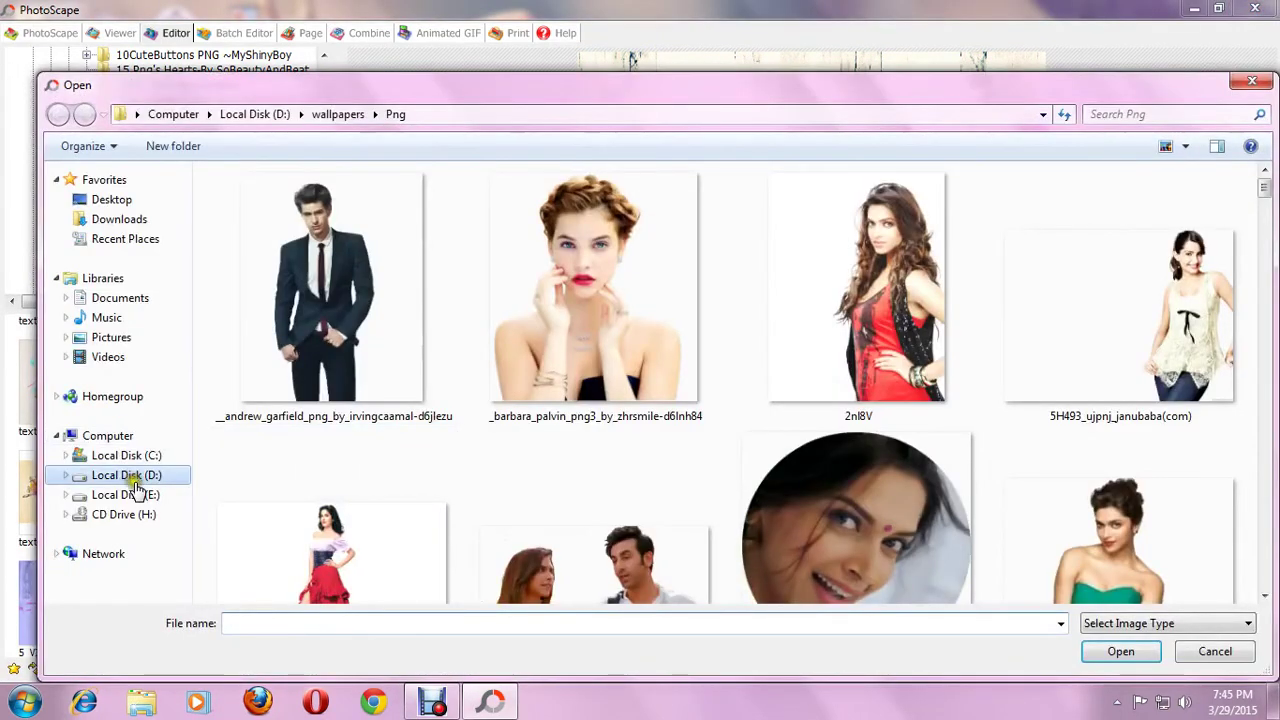
- Browse New Editing Material subfolders, checking 10 Cute Png's and Captures&frames > Frames
left_click(337, 110)
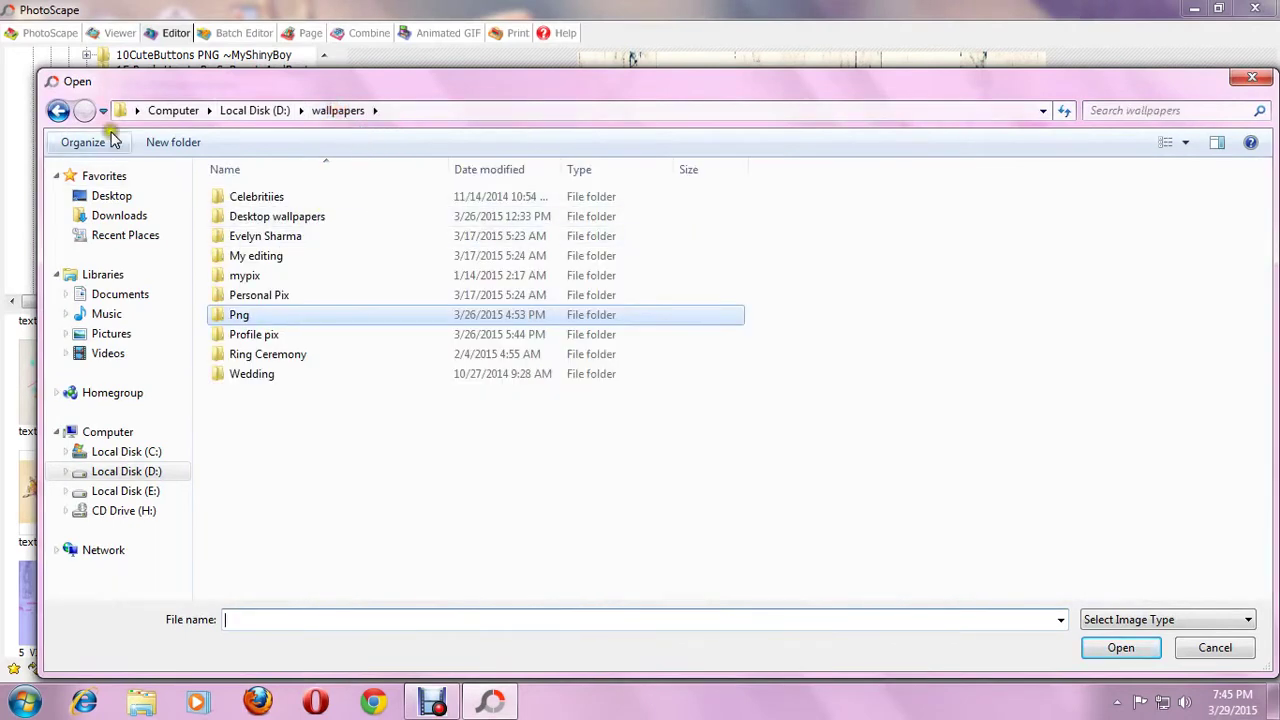
left_click(76, 117)
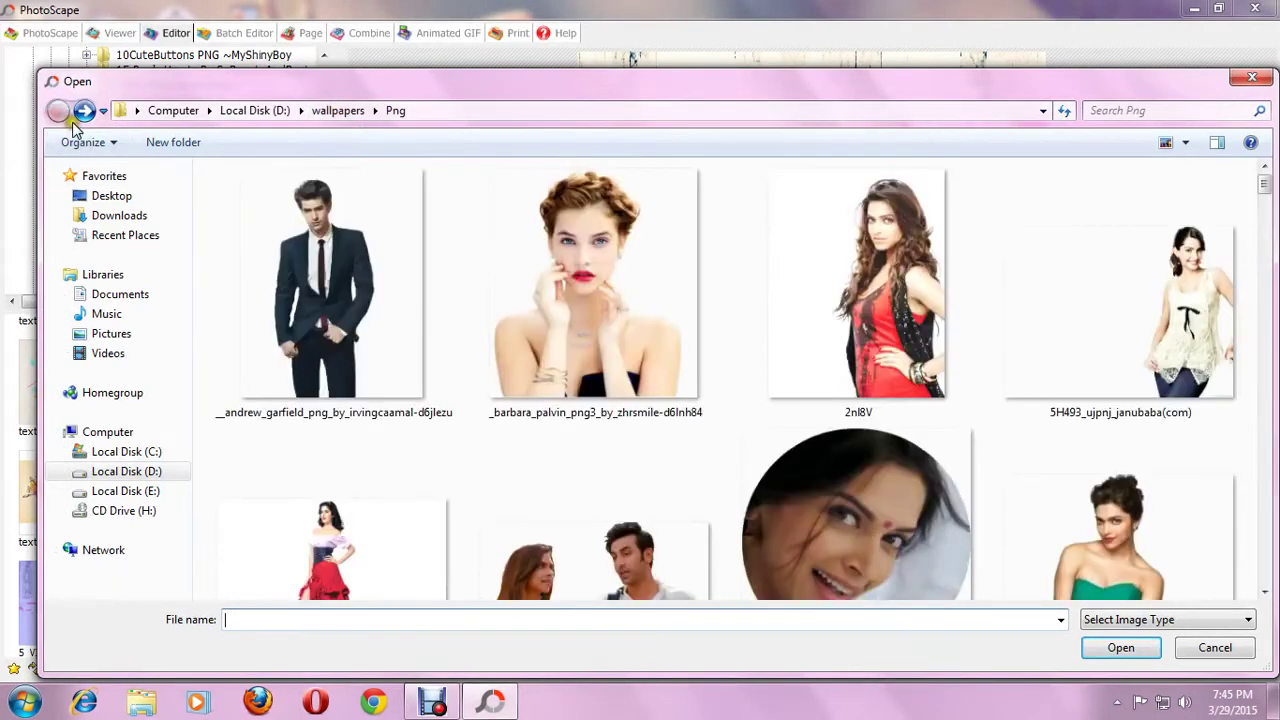
left_click(160, 474)
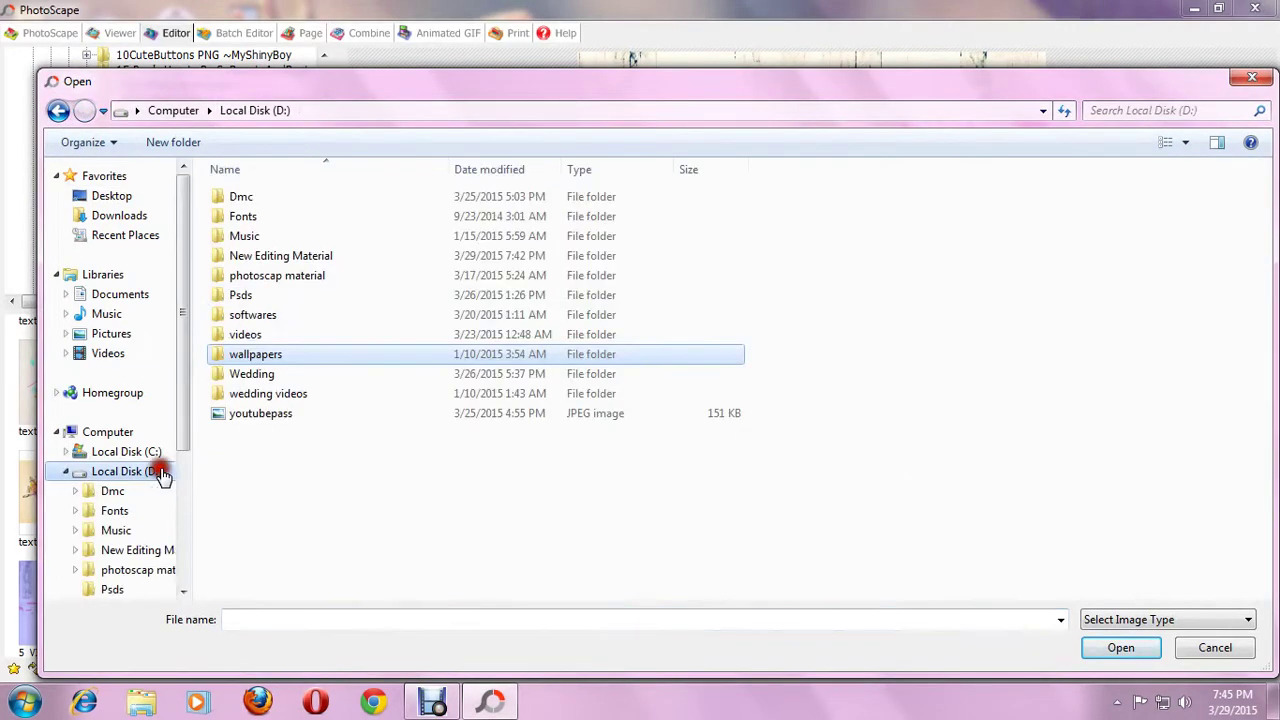
double_click(271, 255)
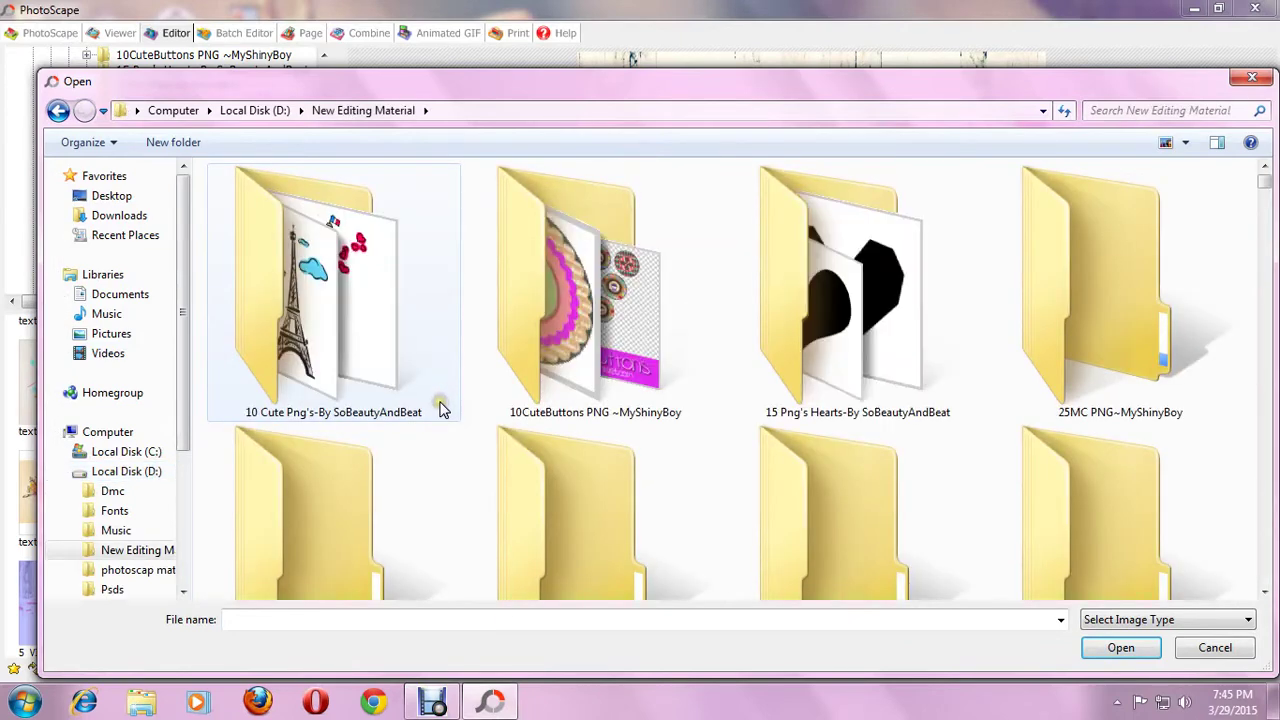
double_click(368, 378)
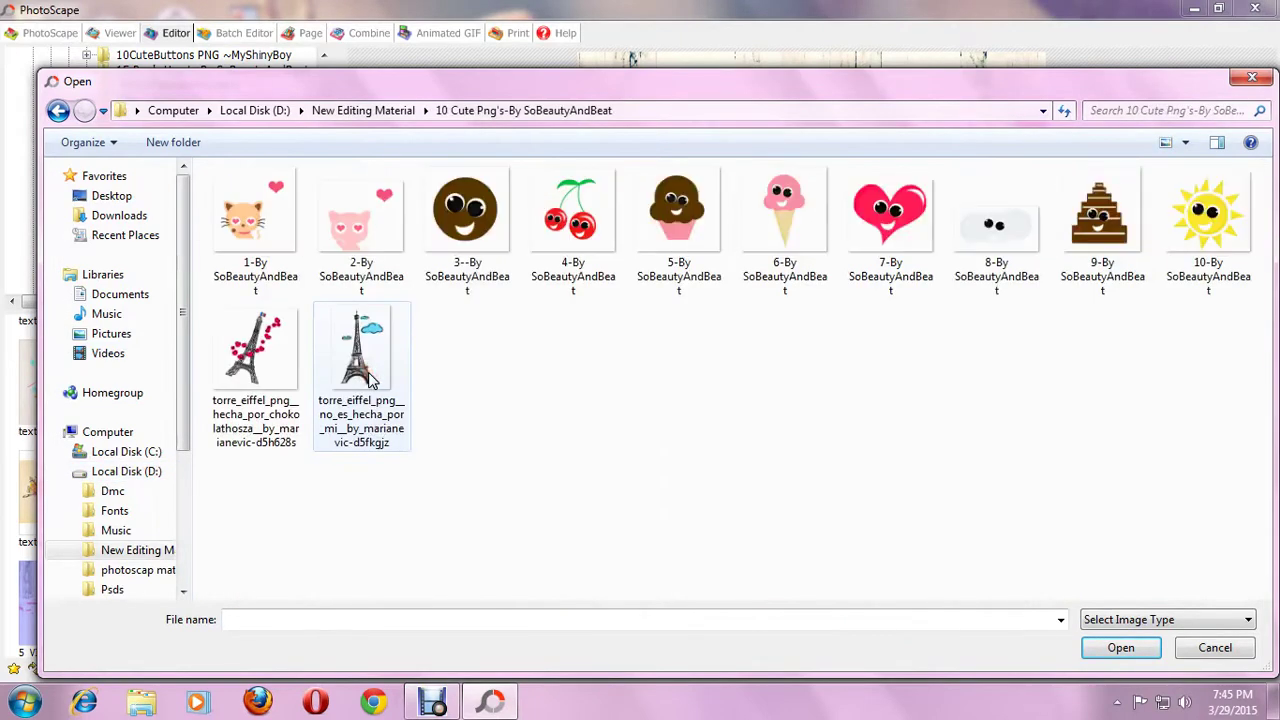
left_click(57, 110)
scroll(423, 428, "down", 1)
scroll(423, 431, "down", 2)
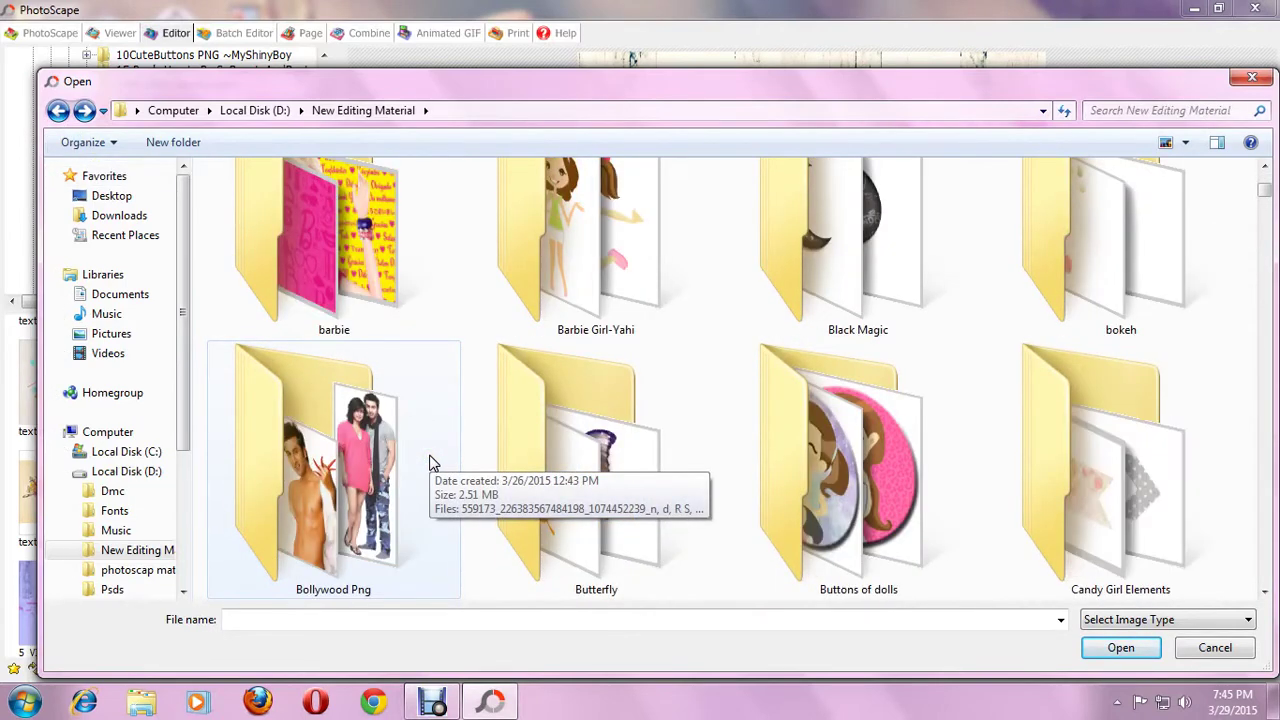
scroll(430, 460, "down", 1)
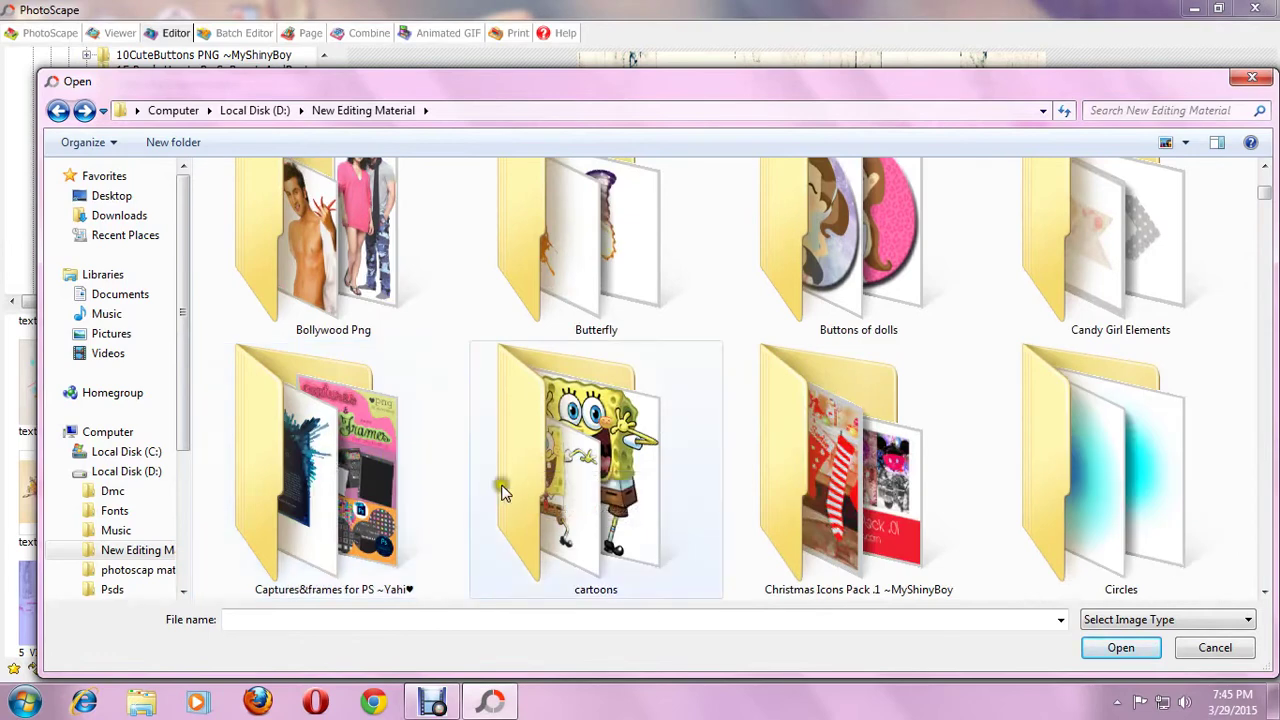
double_click(372, 484)
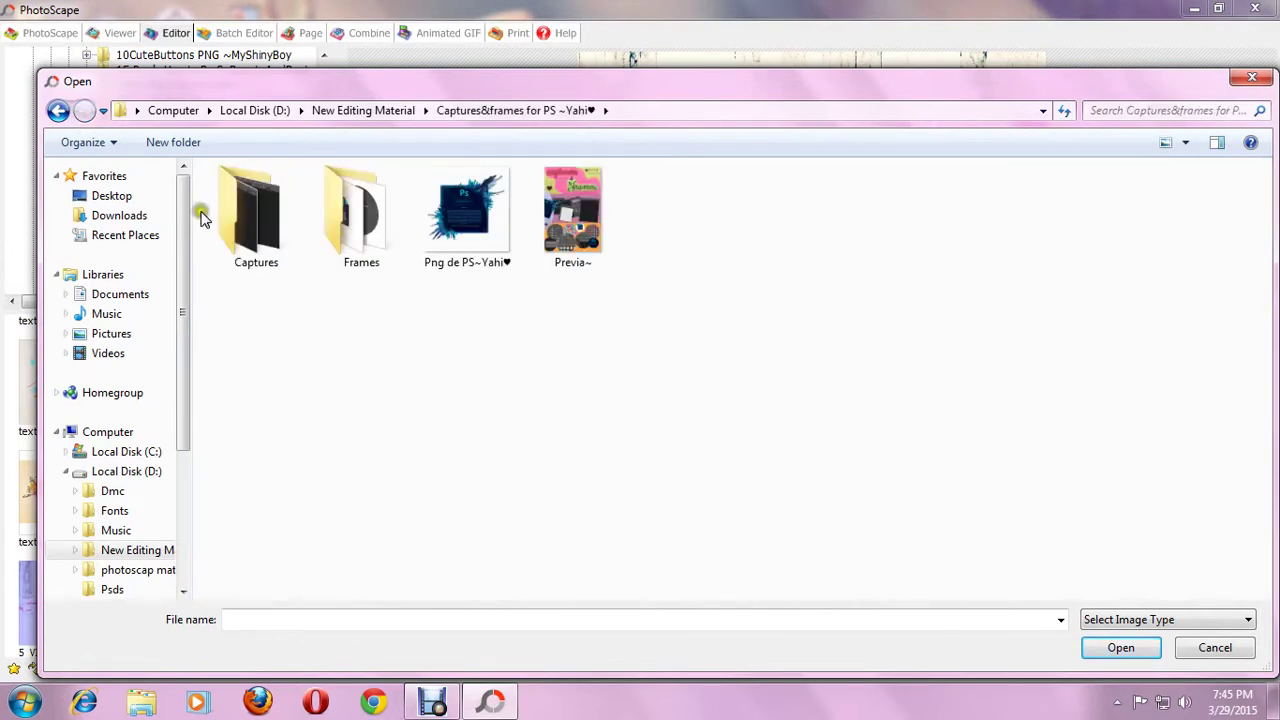
double_click(360, 237)
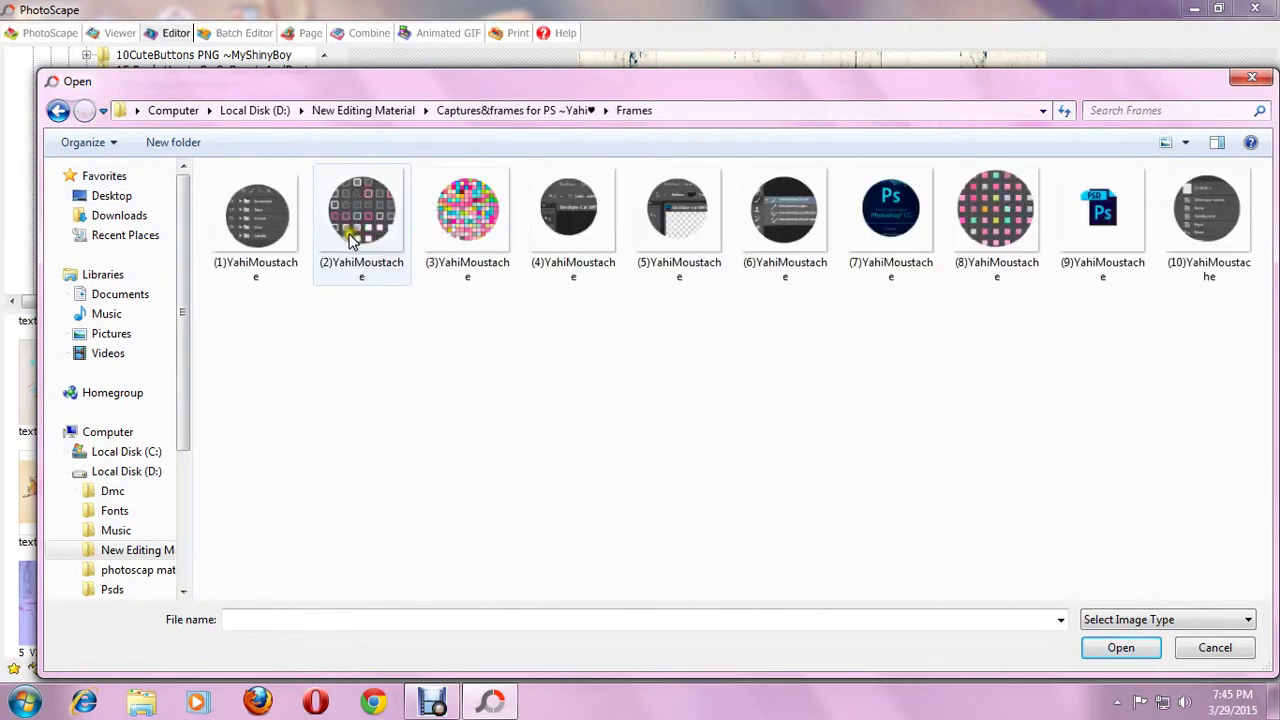
left_click(58, 111)
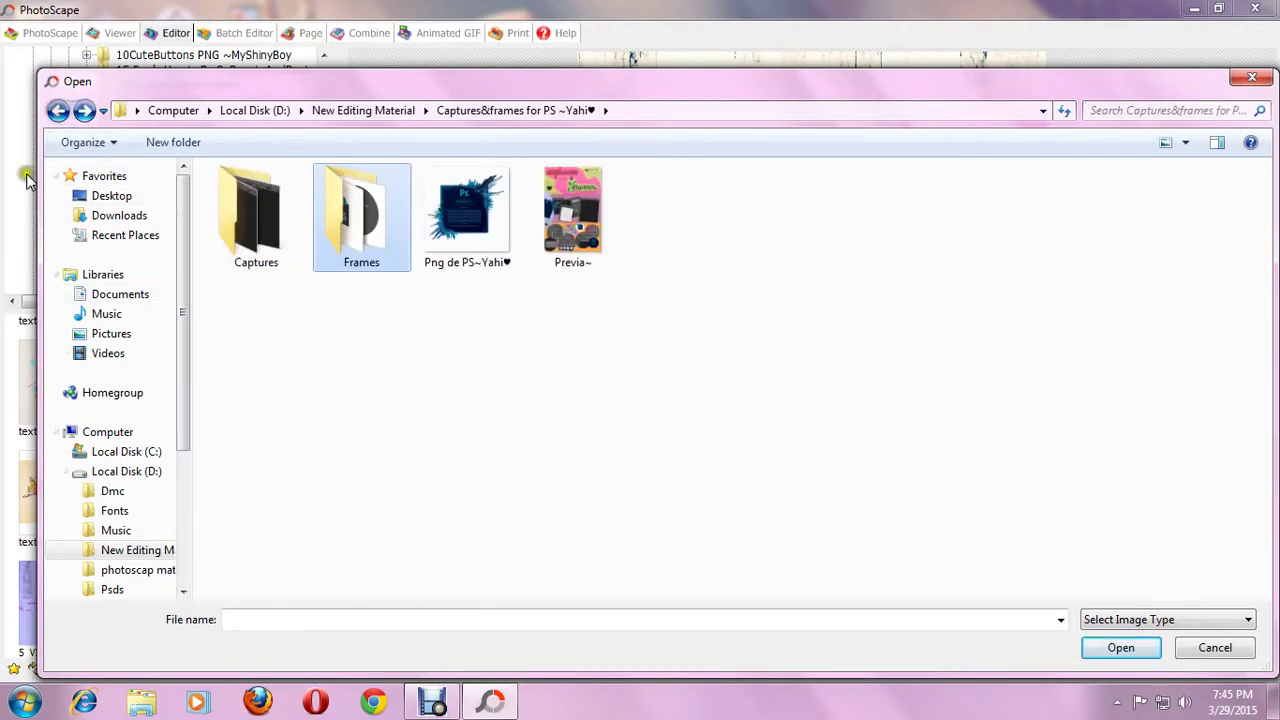
left_click(58, 111)
- Open the In the Woods Elements Pack folder in New Editing Material
scroll(562, 470, "down", 2)
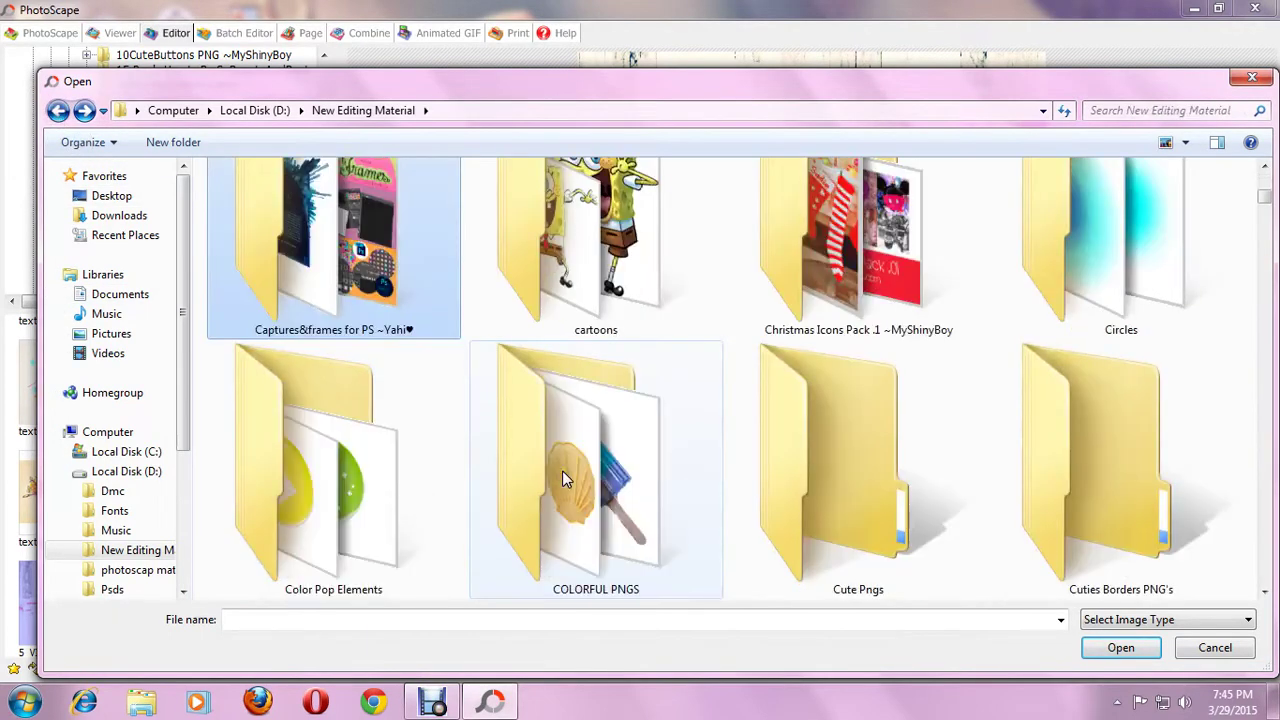
scroll(562, 472, "down", 2)
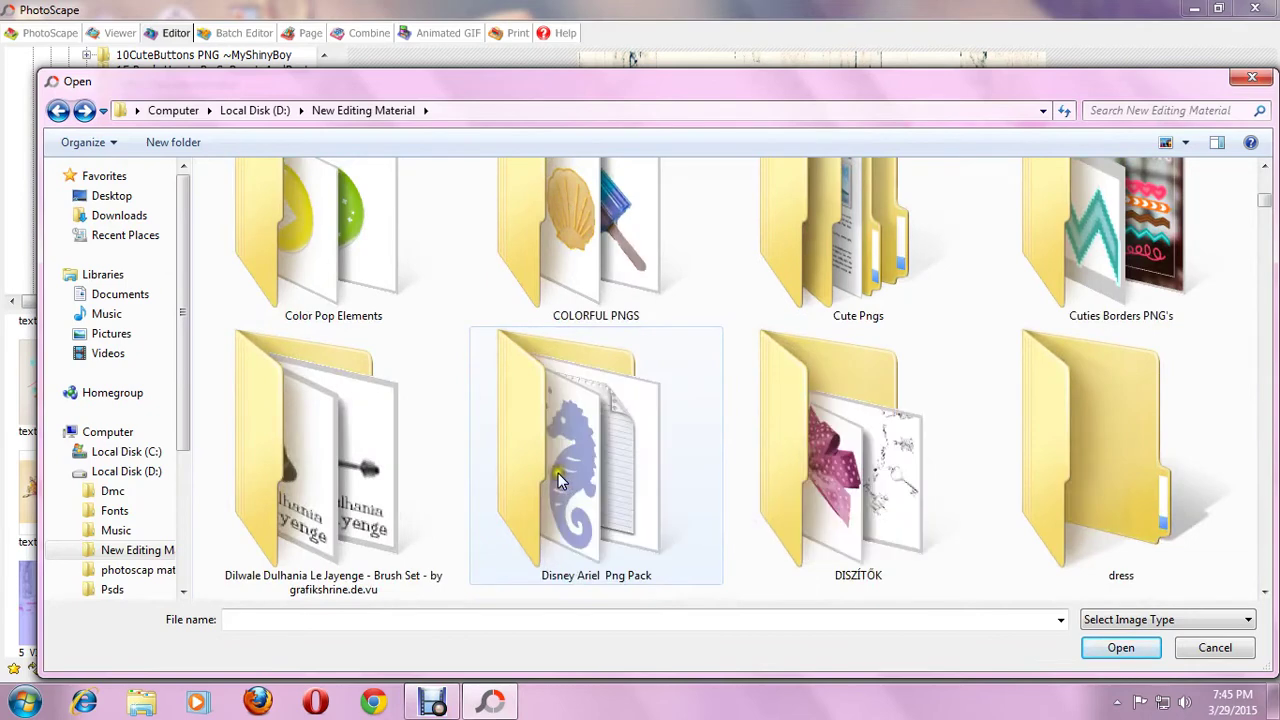
scroll(550, 476, "down", 2)
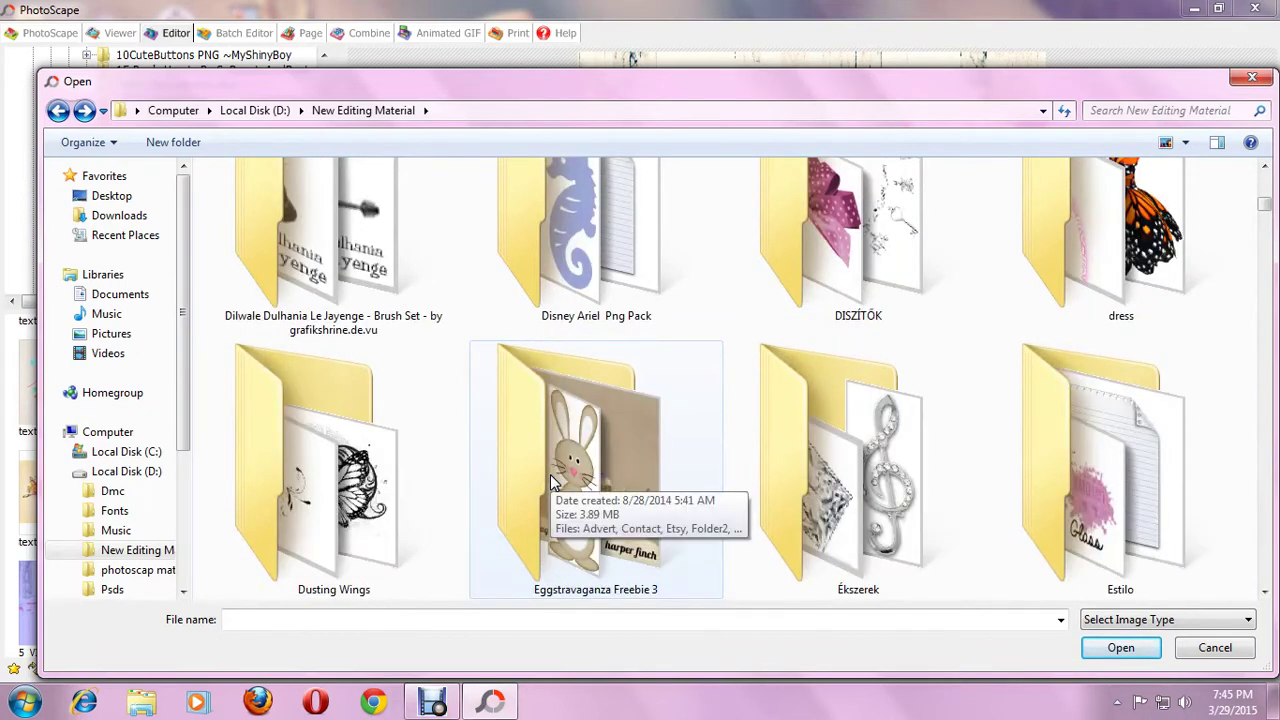
scroll(550, 475, "down", 4)
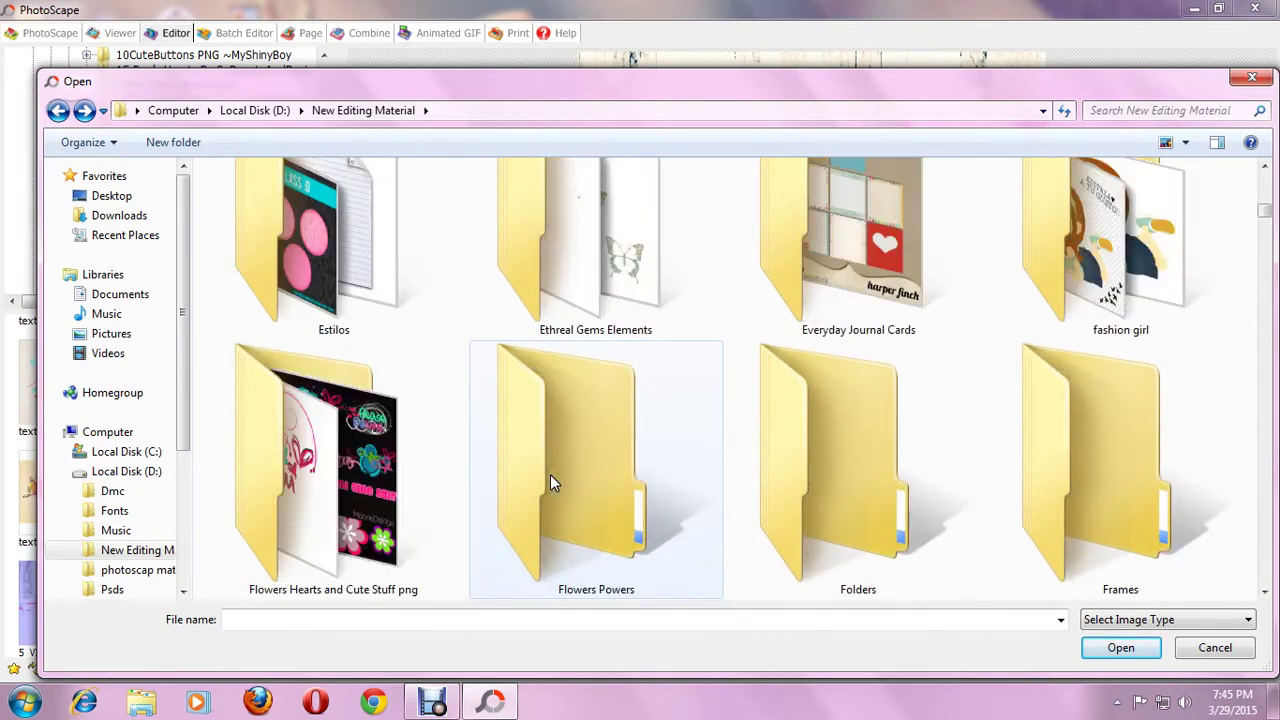
scroll(785, 550, "down", 2)
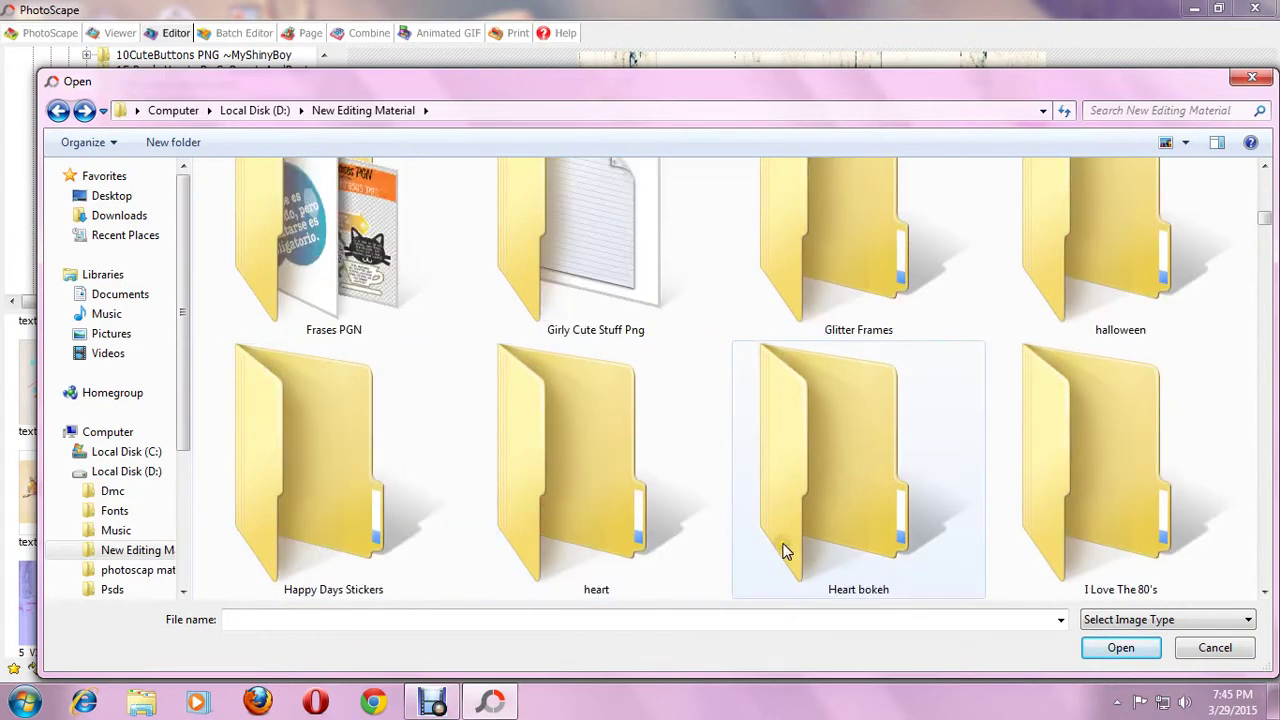
scroll(785, 550, "down", 2)
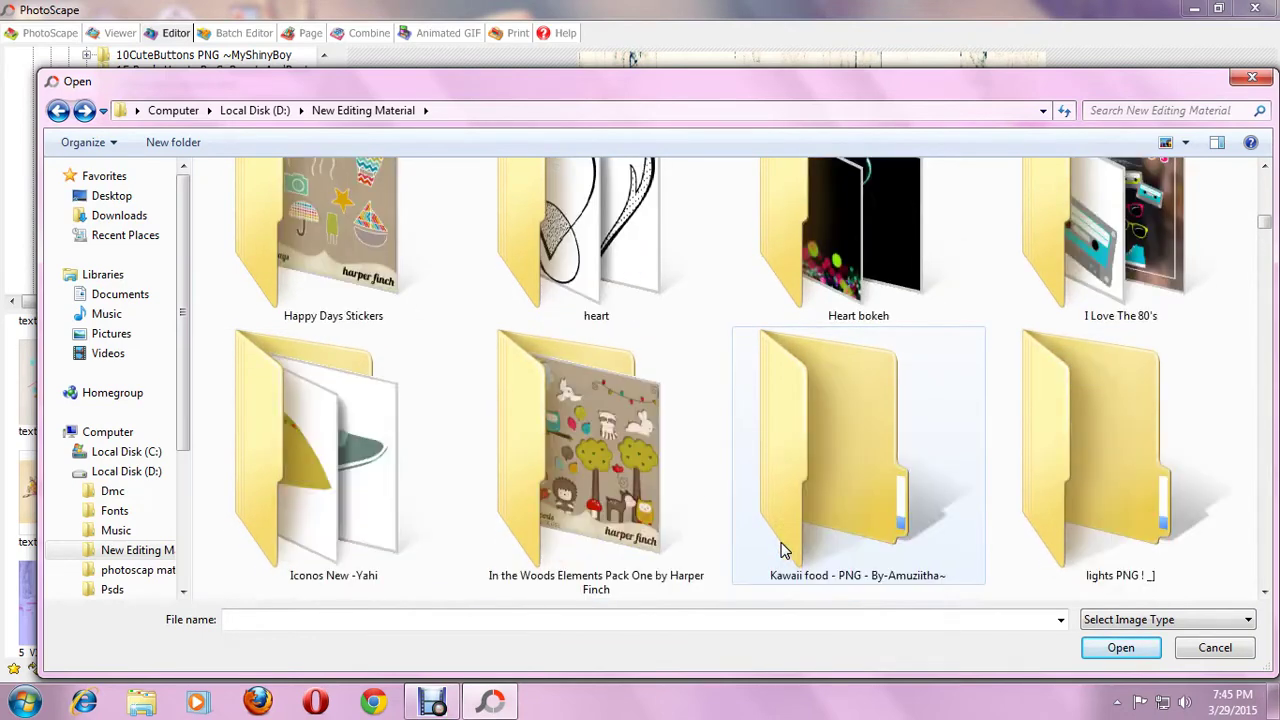
left_click(582, 494)
double_click(582, 494)
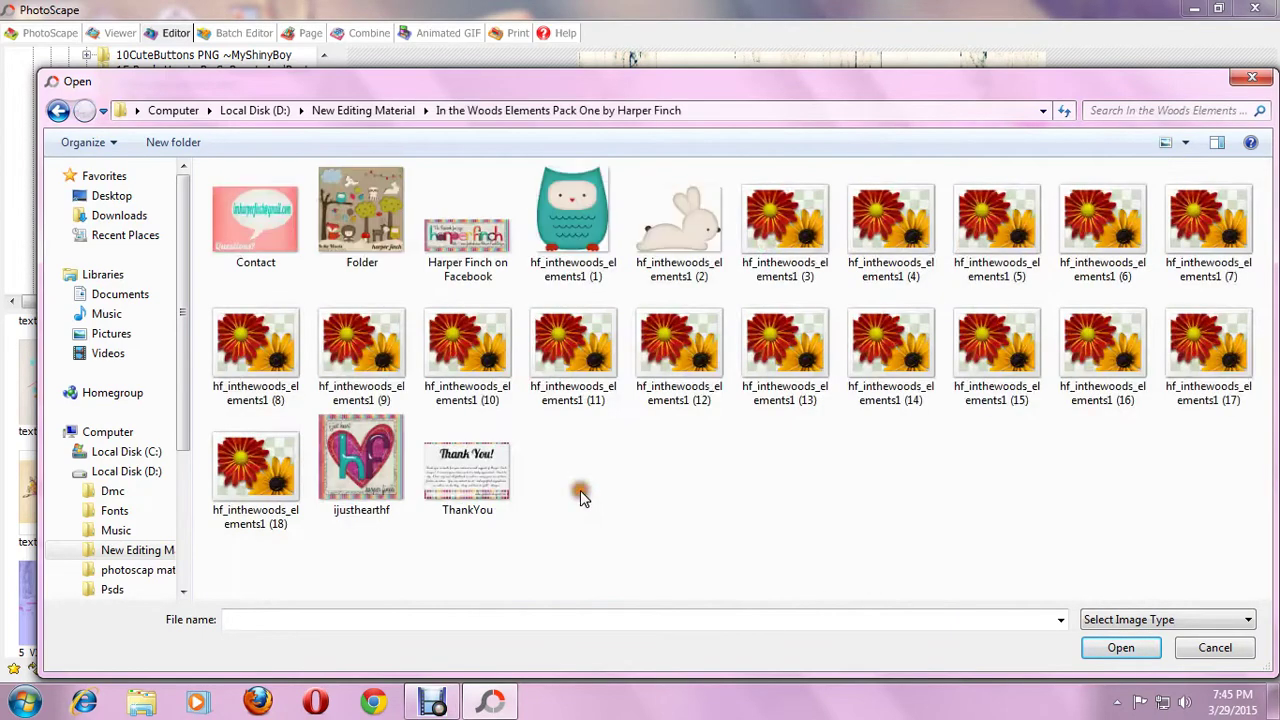
- Insert the tree picture, shrink it, and set it near the top left of GLAMOUR
double_click(567, 362)
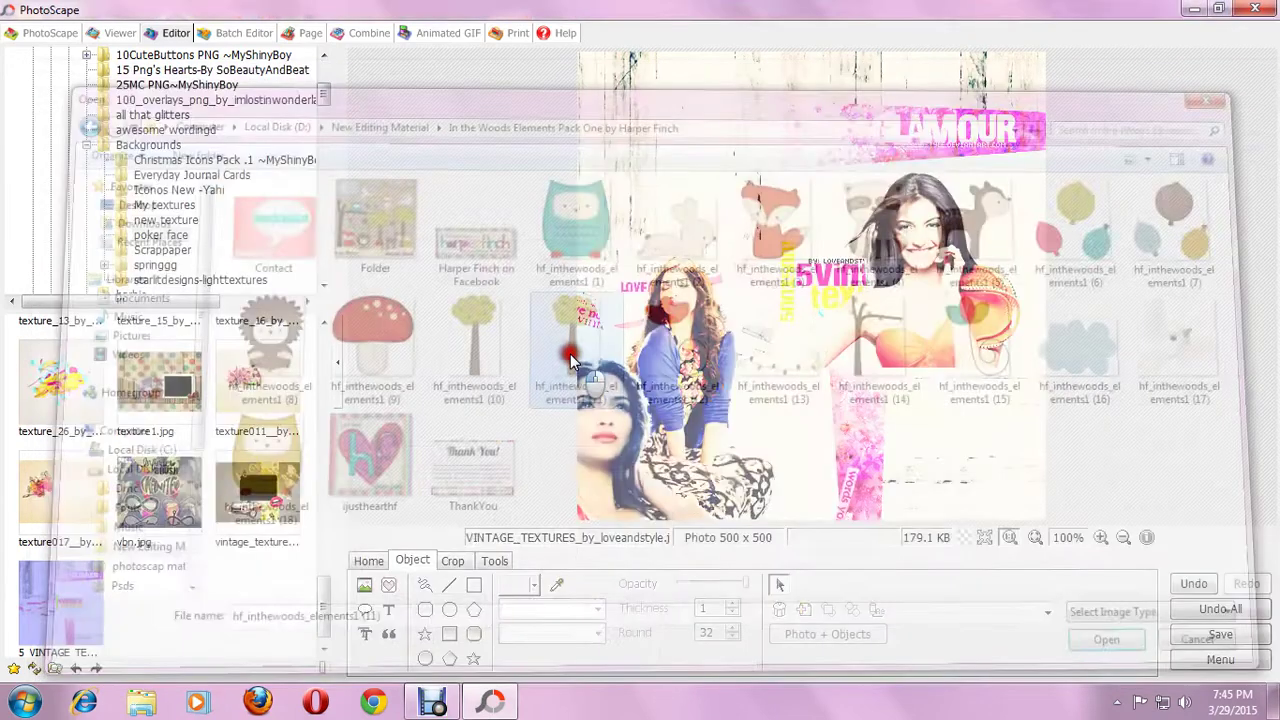
left_click(625, 494)
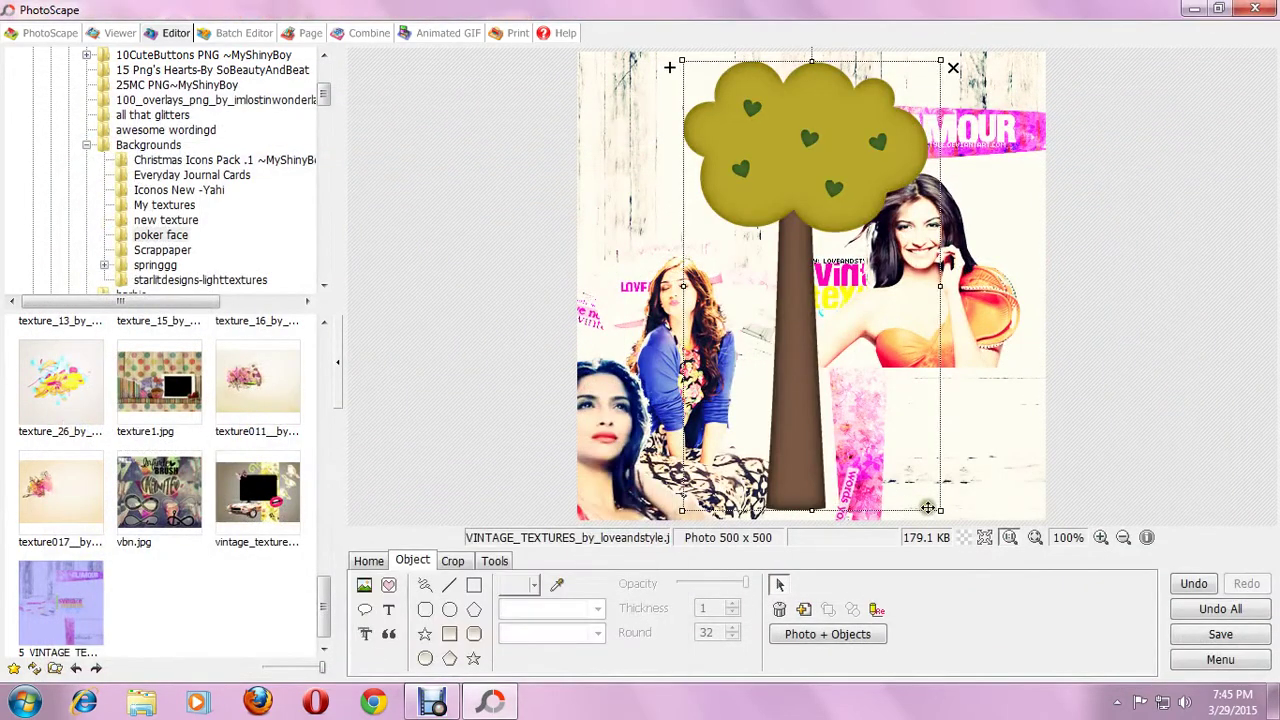
left_click_drag(942, 510, 812, 288)
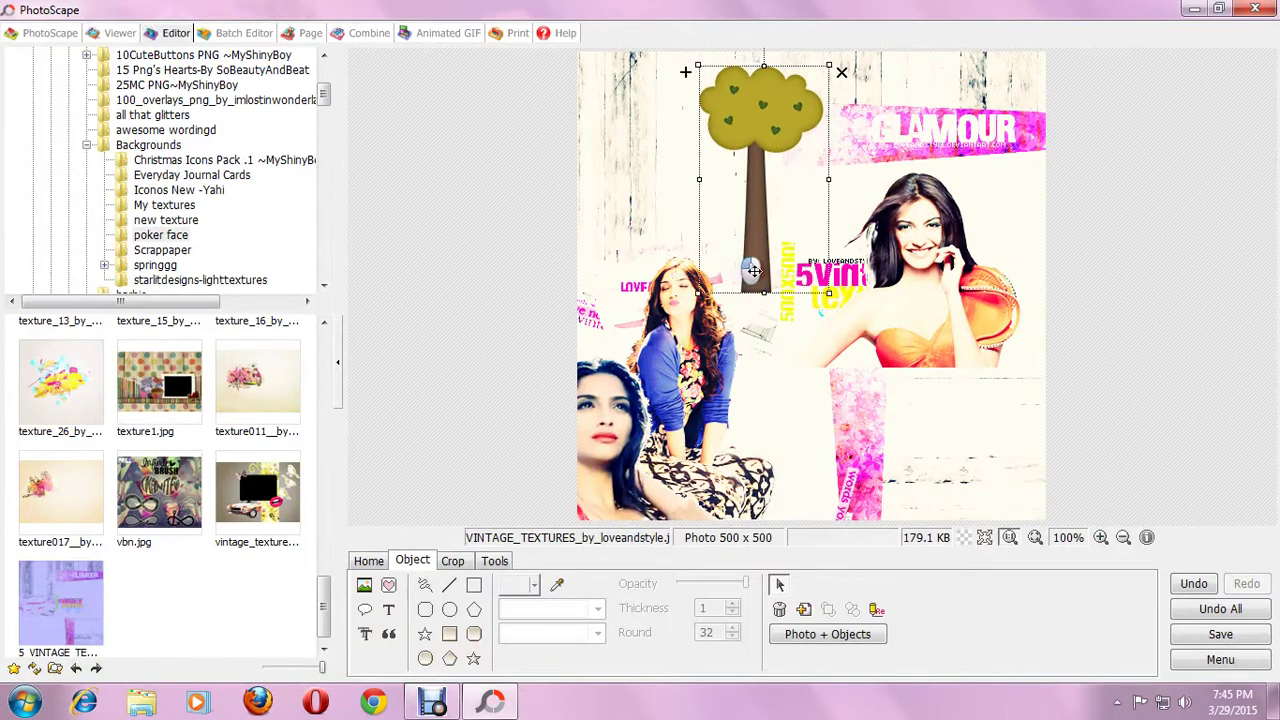
mouse_move(735, 264)
left_mouse_down()
mouse_move(767, 289)
mouse_move(737, 276)
left_mouse_up()
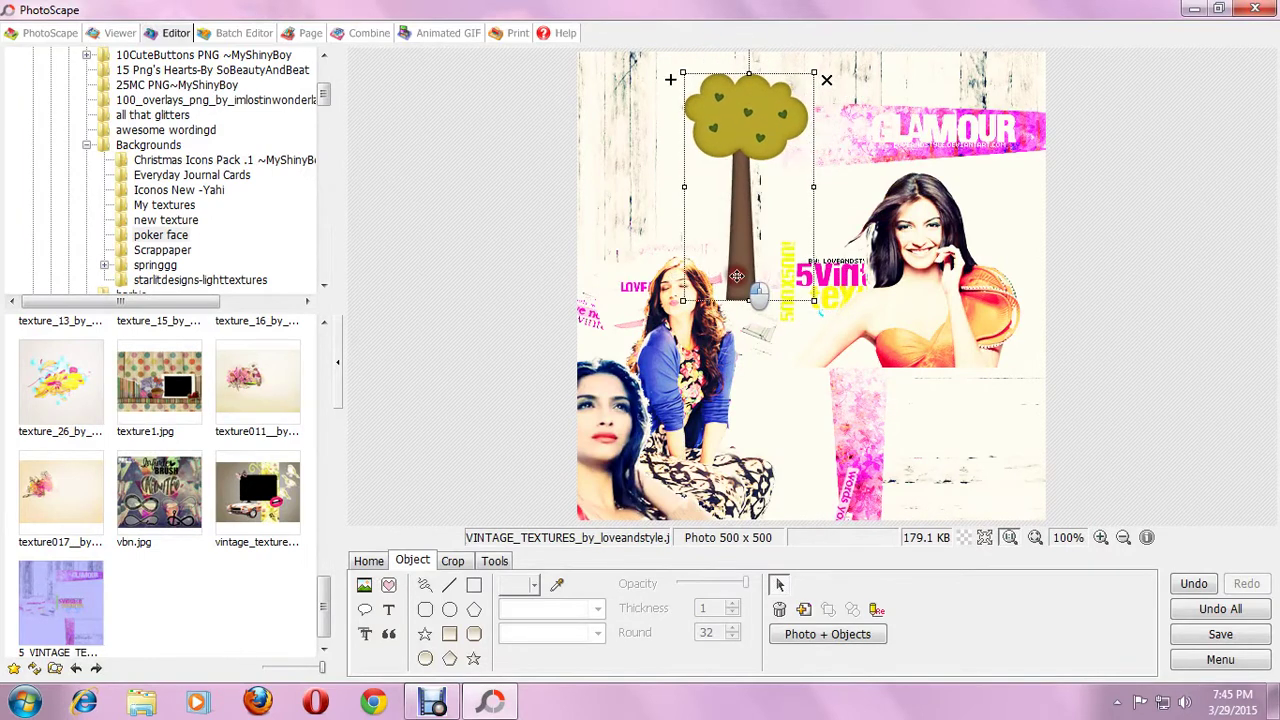
left_click(877, 362)
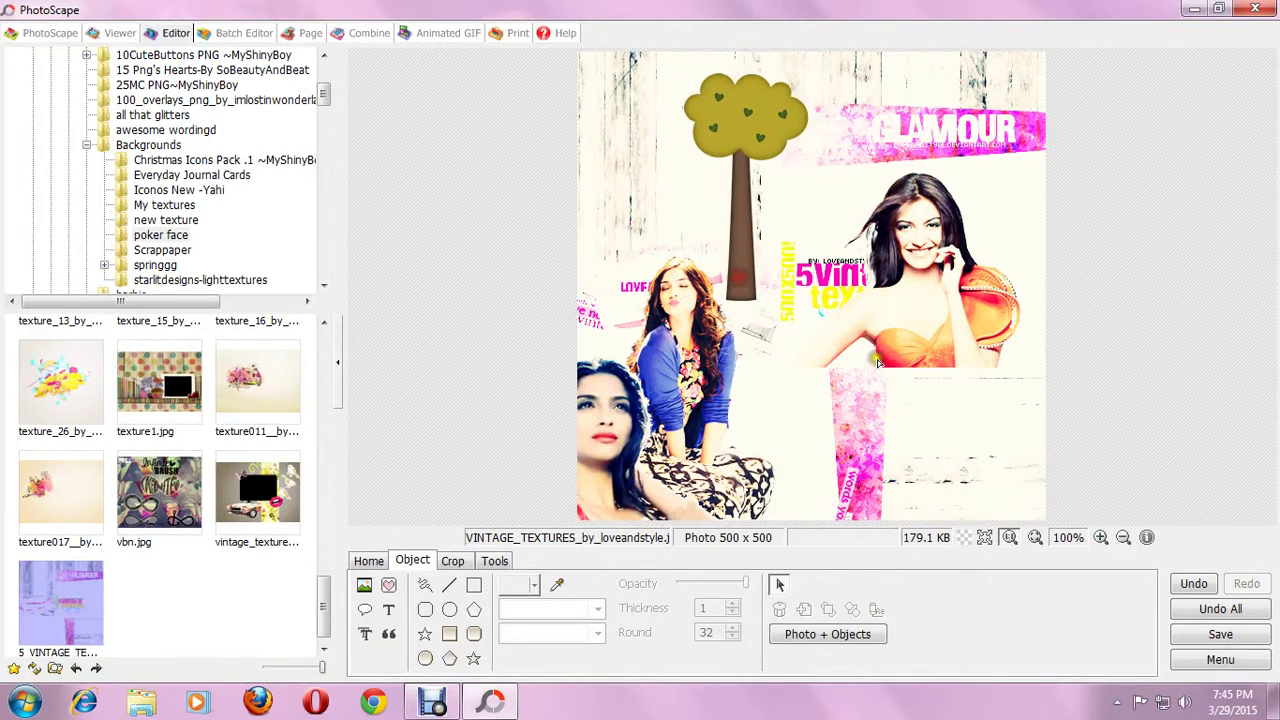
- Insert the Look word cut (mc7) from the MoreMagCuts folder
left_click(365, 585)
left_click(478, 563)
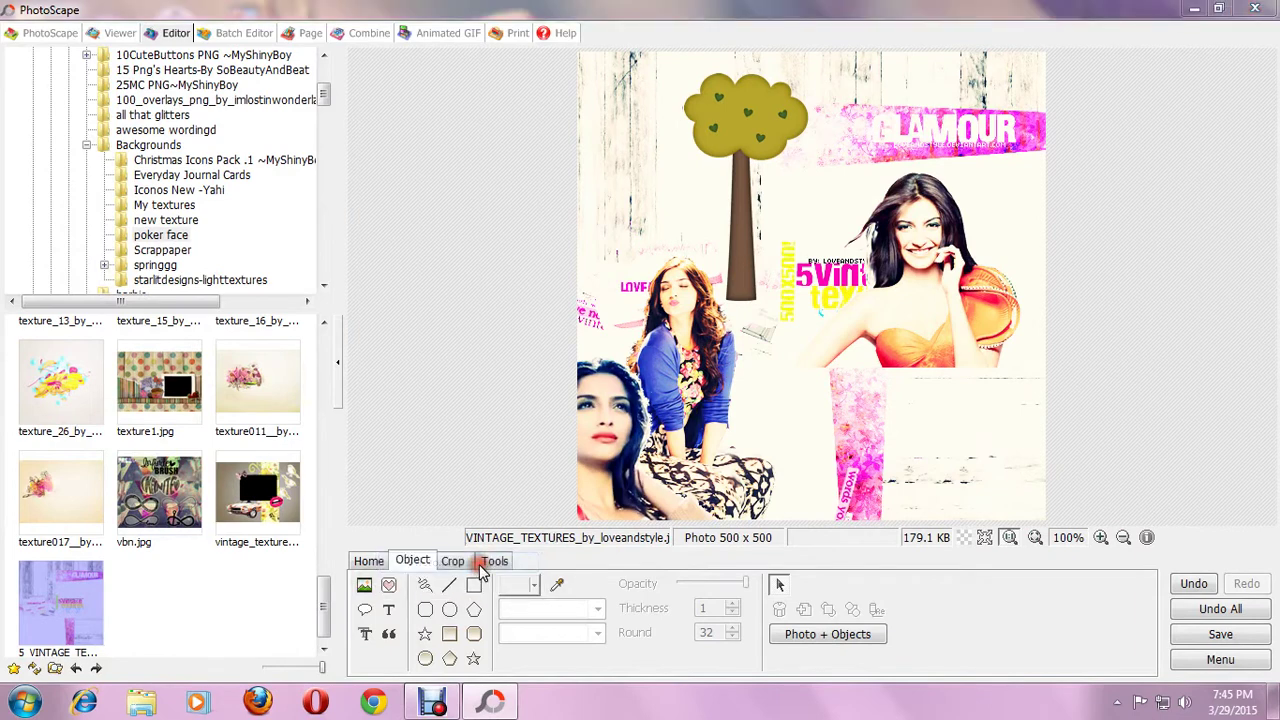
left_click(343, 112)
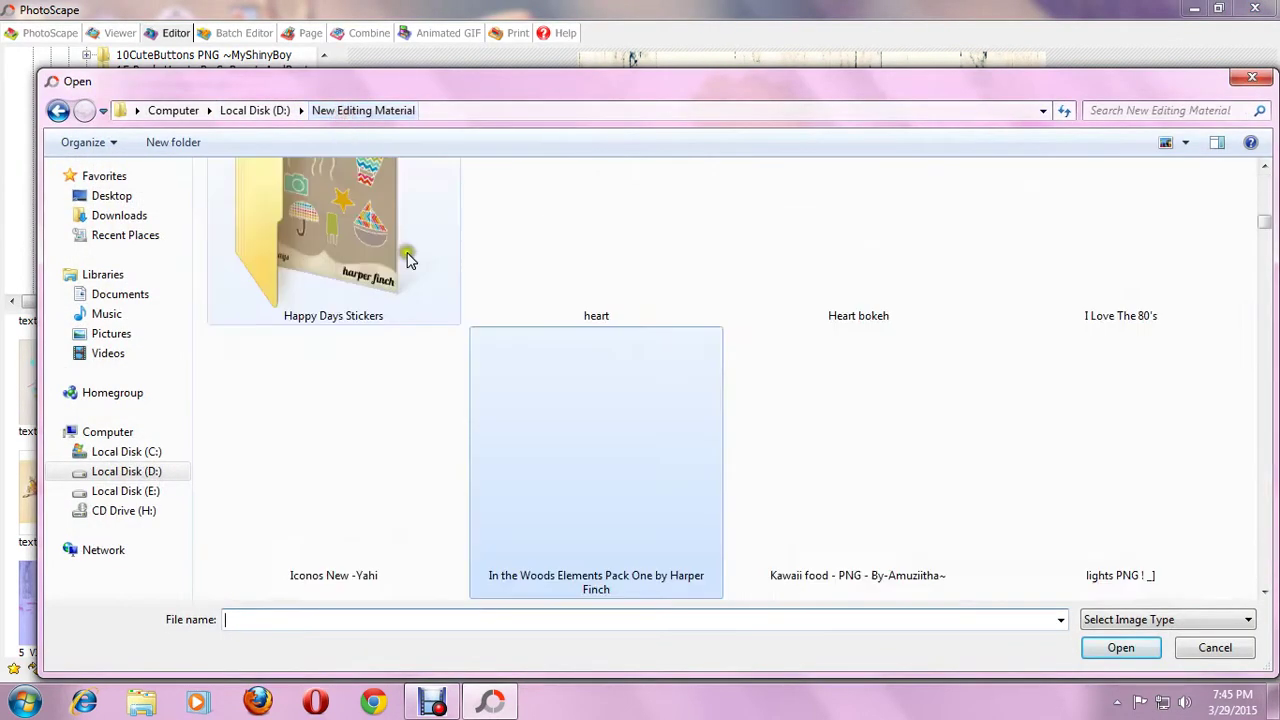
scroll(605, 440, "down", 3)
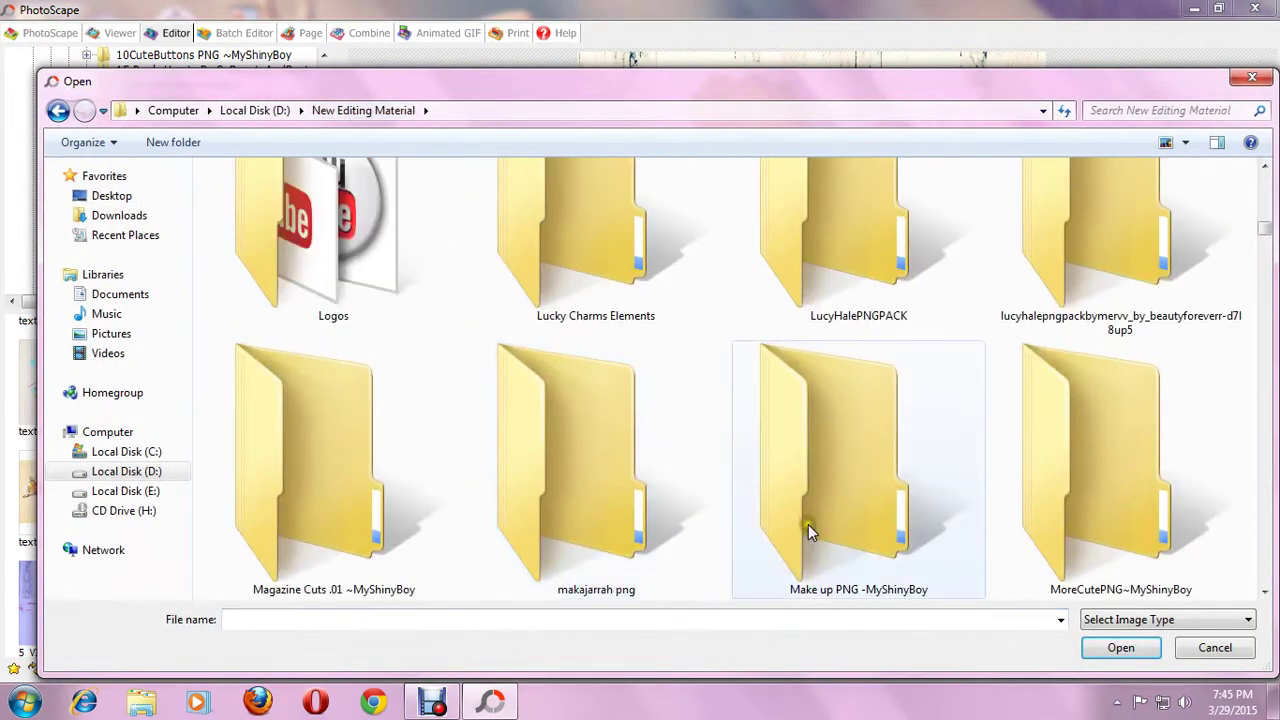
scroll(808, 524, "down", 2)
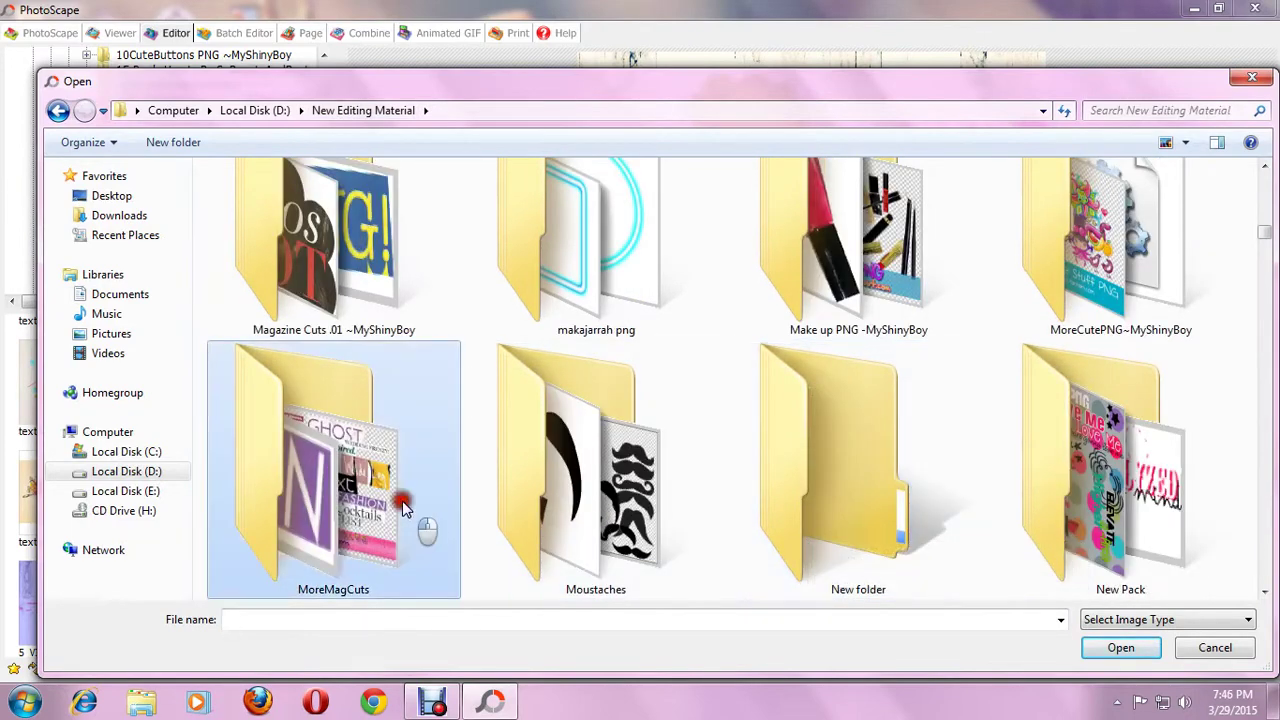
double_click(420, 525)
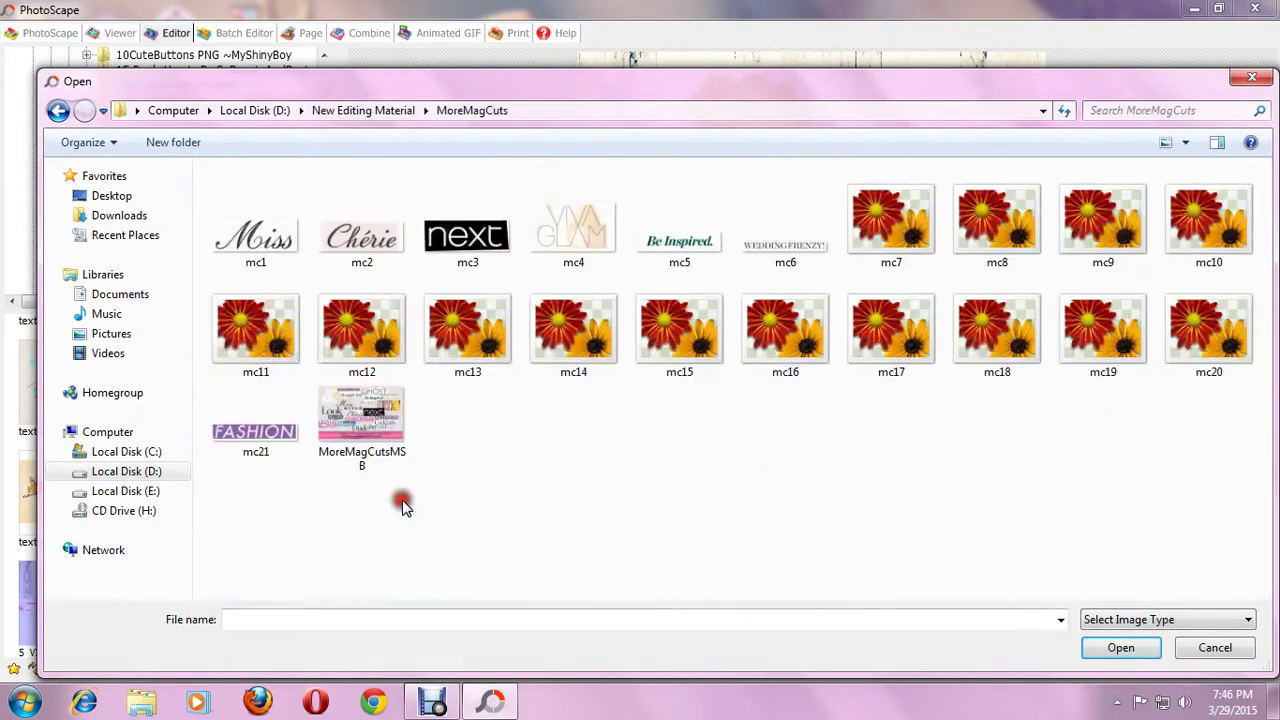
double_click(912, 236)
left_click(603, 492)
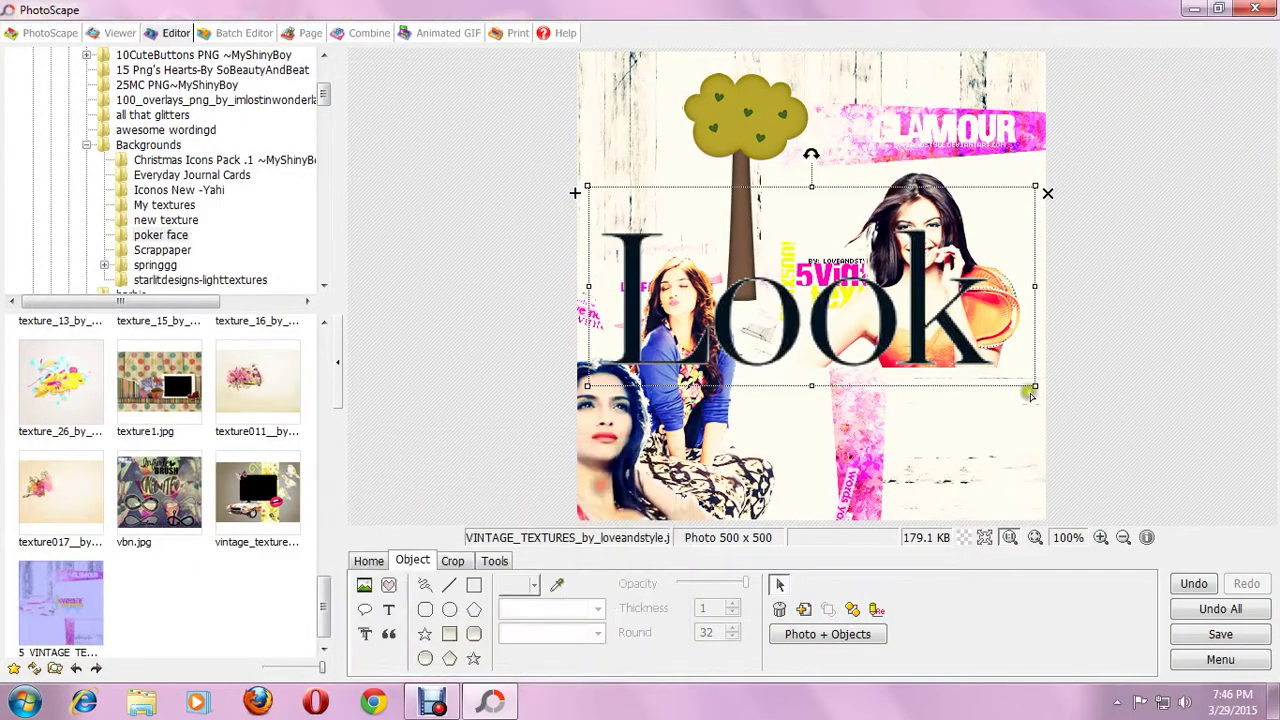
- Shrink Look, delete the tree image, and move Look to the lower right
left_click_drag(1034, 390, 882, 318)
left_click(714, 125)
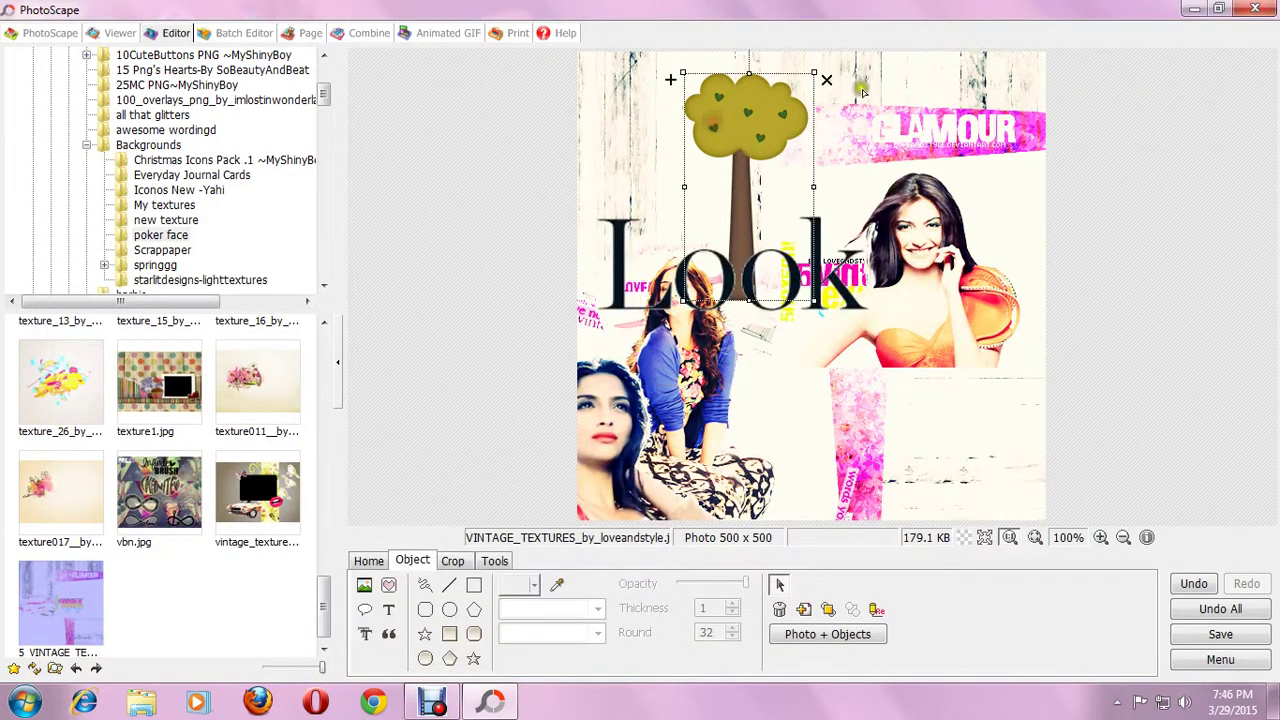
left_click(822, 77)
mouse_move(745, 285)
left_mouse_down()
mouse_move(731, 156)
mouse_move(886, 468)
left_mouse_up()
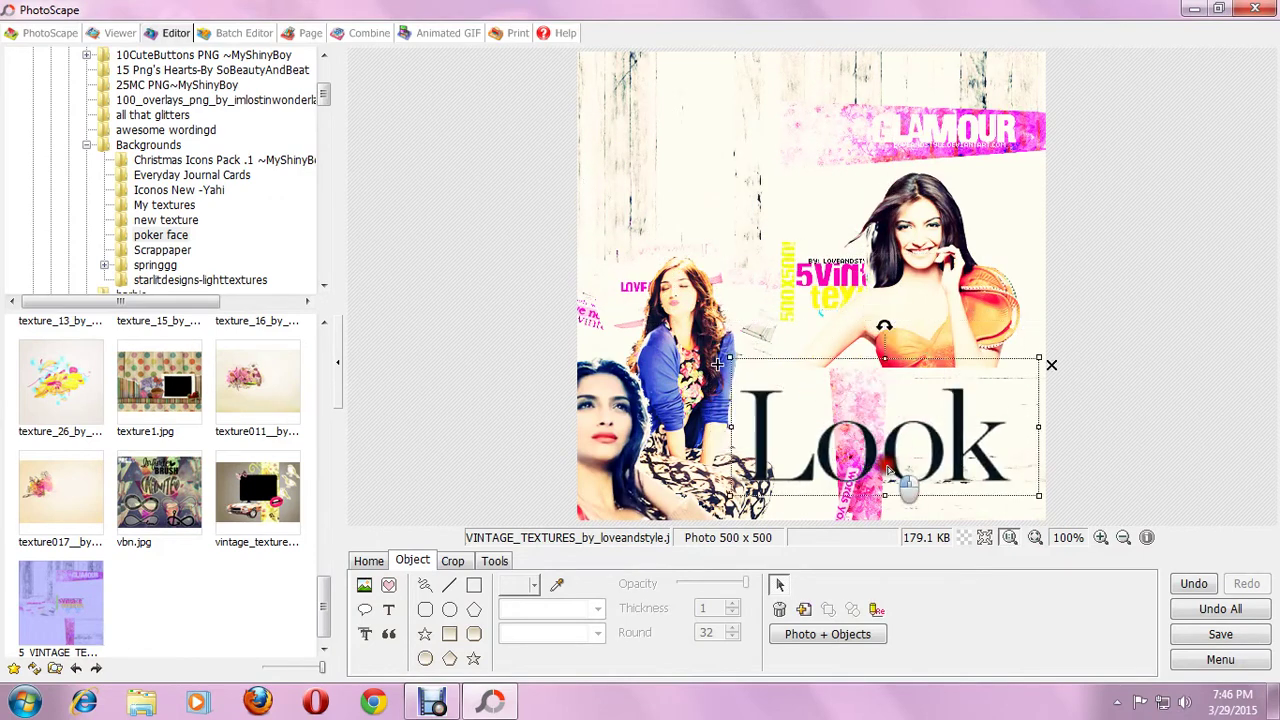
left_click(363, 588)
- Insert the GORGEOUS word cut mc19, shrink it, and place it at the left middle
left_click(420, 560)
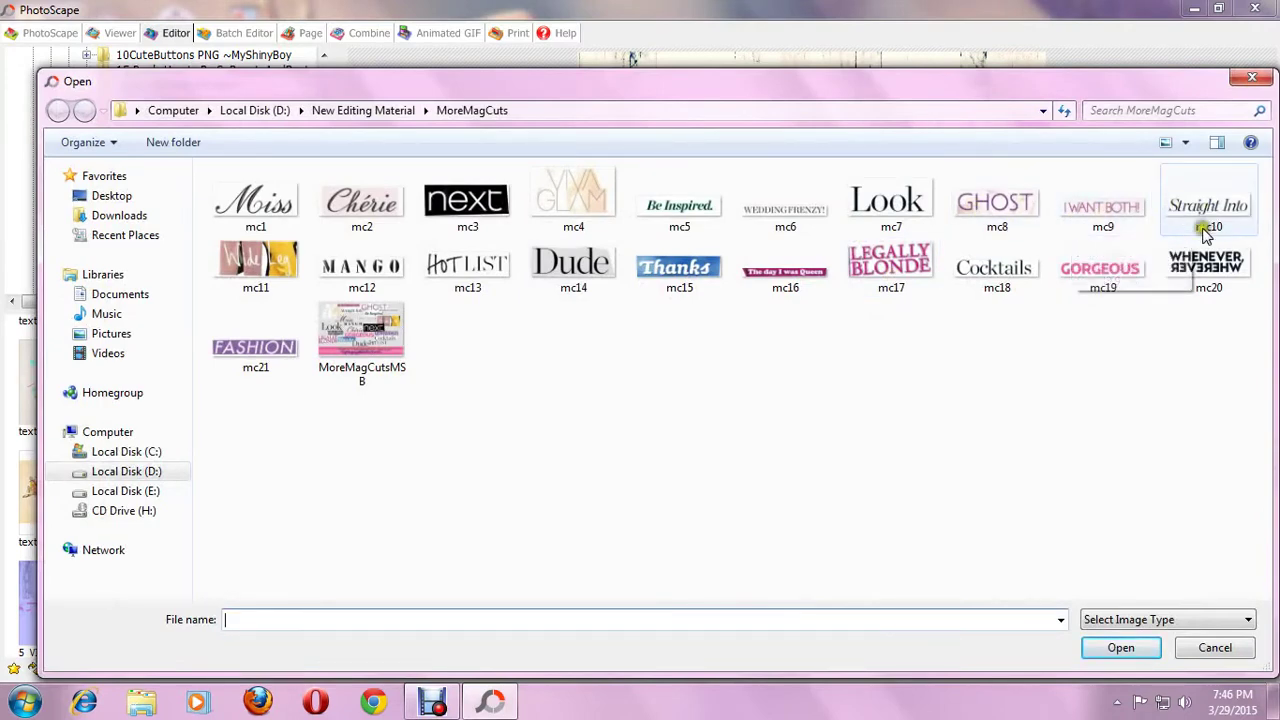
left_click(1105, 286)
double_click(1105, 286)
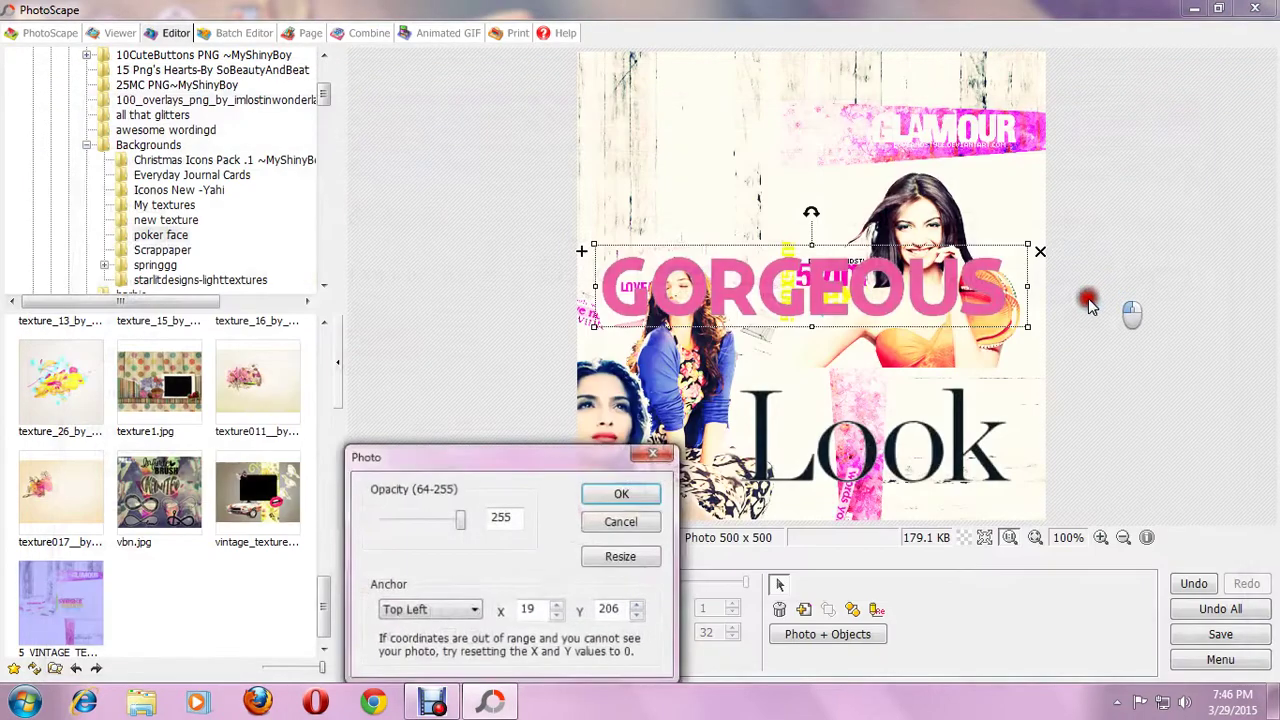
left_click(634, 492)
mouse_move(831, 291)
left_mouse_down()
mouse_move(806, 134)
mouse_move(836, 101)
left_mouse_up()
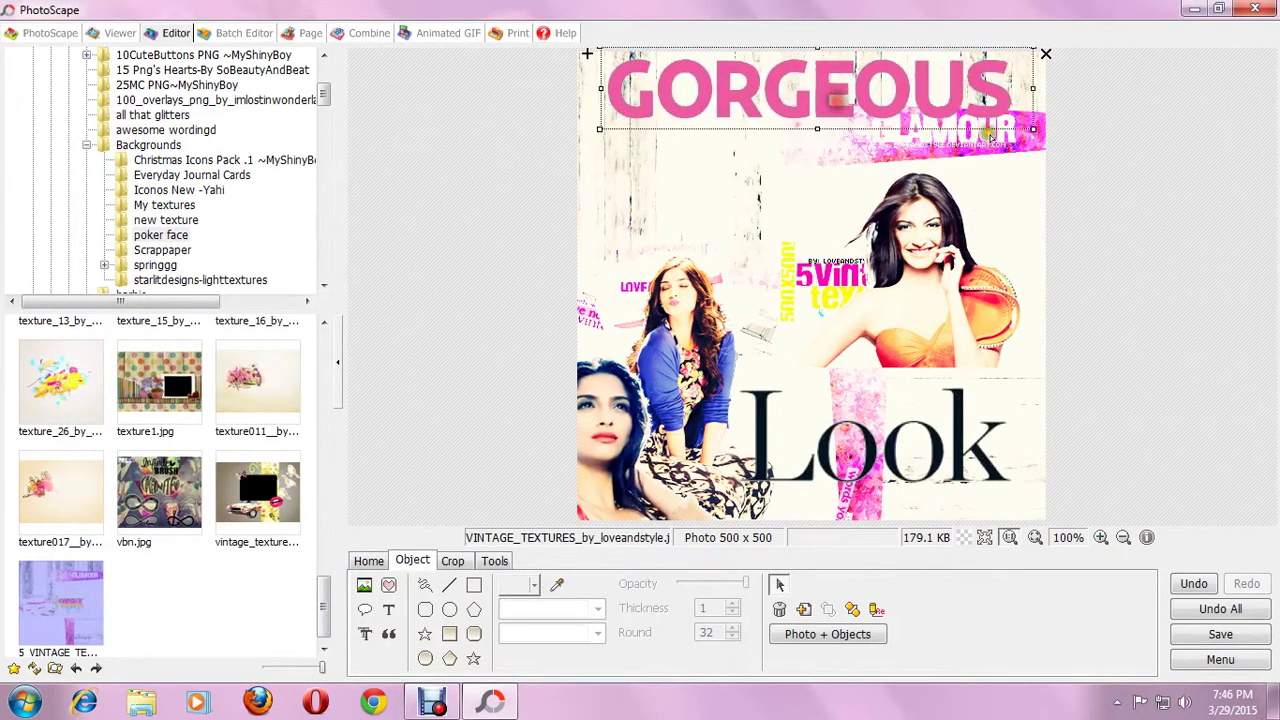
left_click_drag(1033, 131, 789, 82)
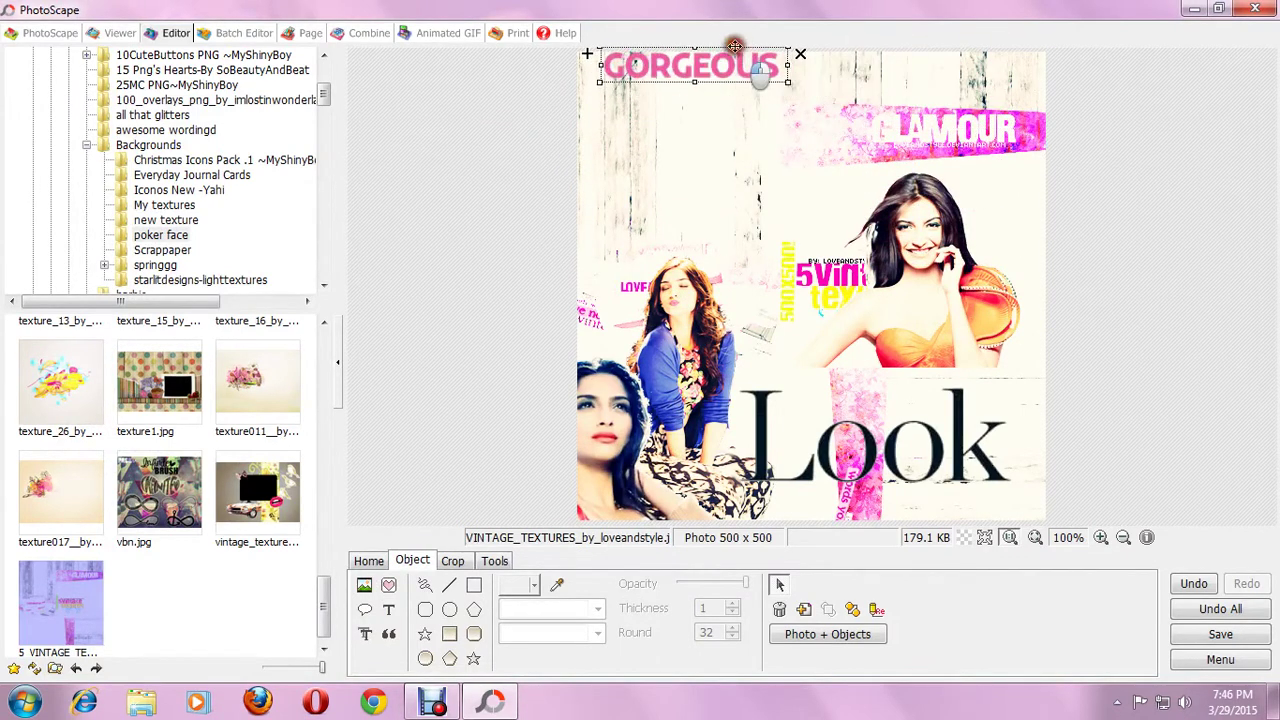
mouse_move(689, 66)
left_mouse_down()
mouse_move(690, 212)
mouse_move(707, 232)
left_mouse_up()
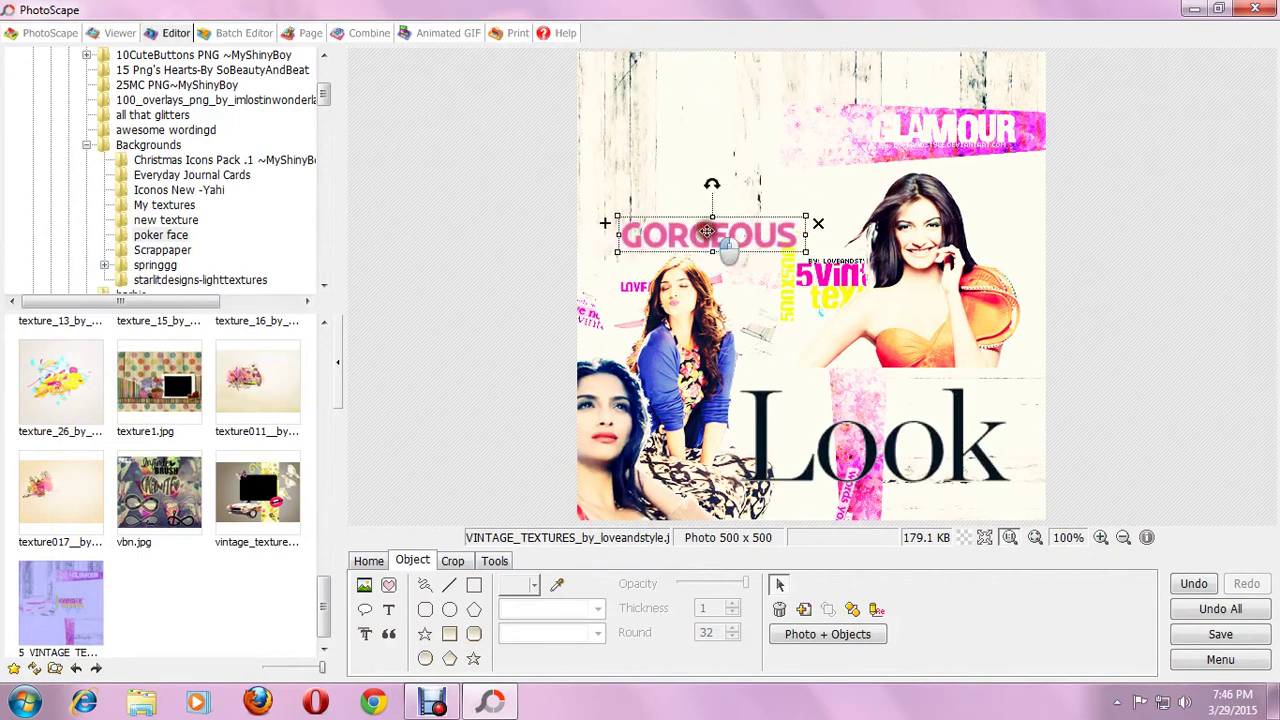
- Insert the FASHION word cut mc21, shrink it, and place it under GLAMOUR
left_click(364, 586)
left_click(410, 566)
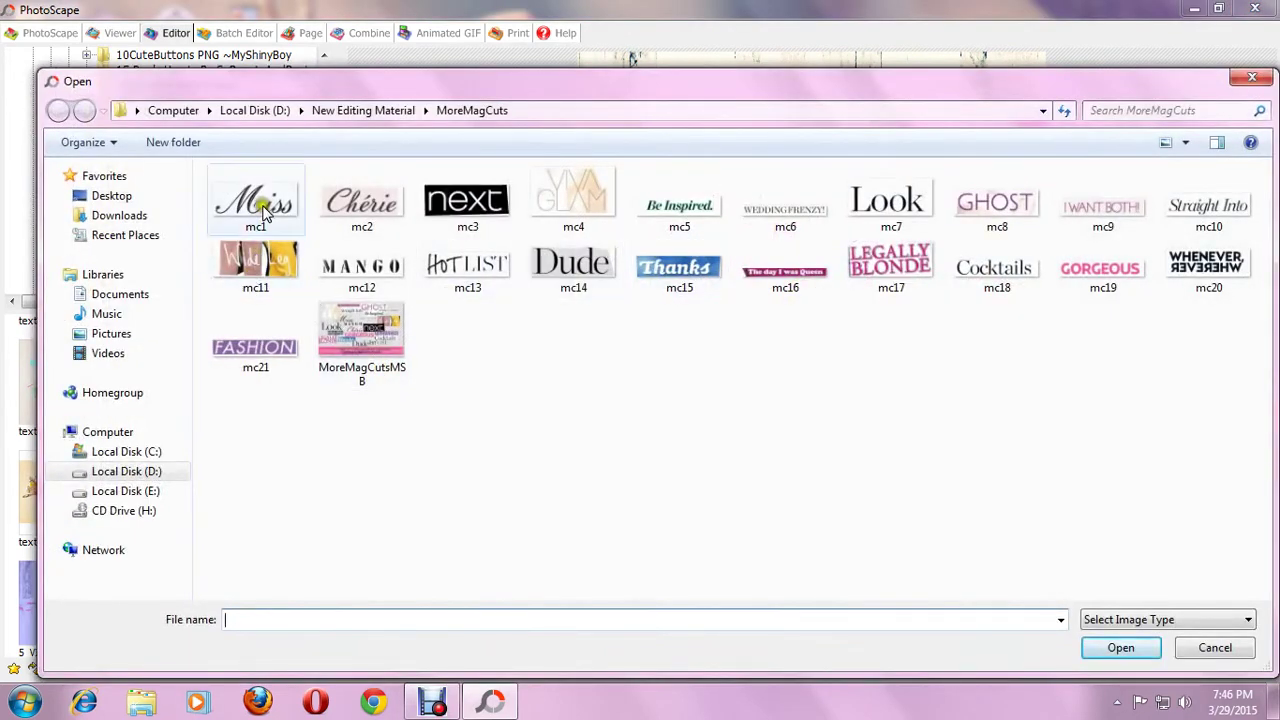
double_click(247, 343)
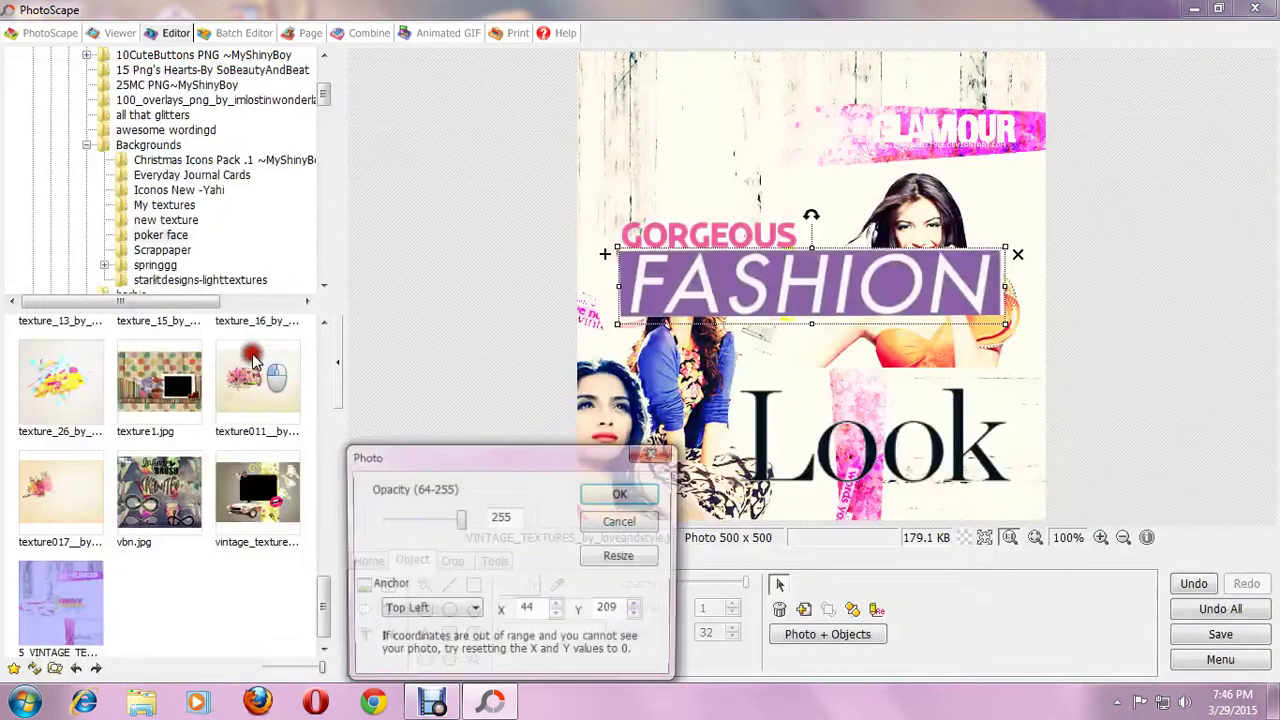
left_click(627, 494)
left_click_drag(1005, 323, 858, 295)
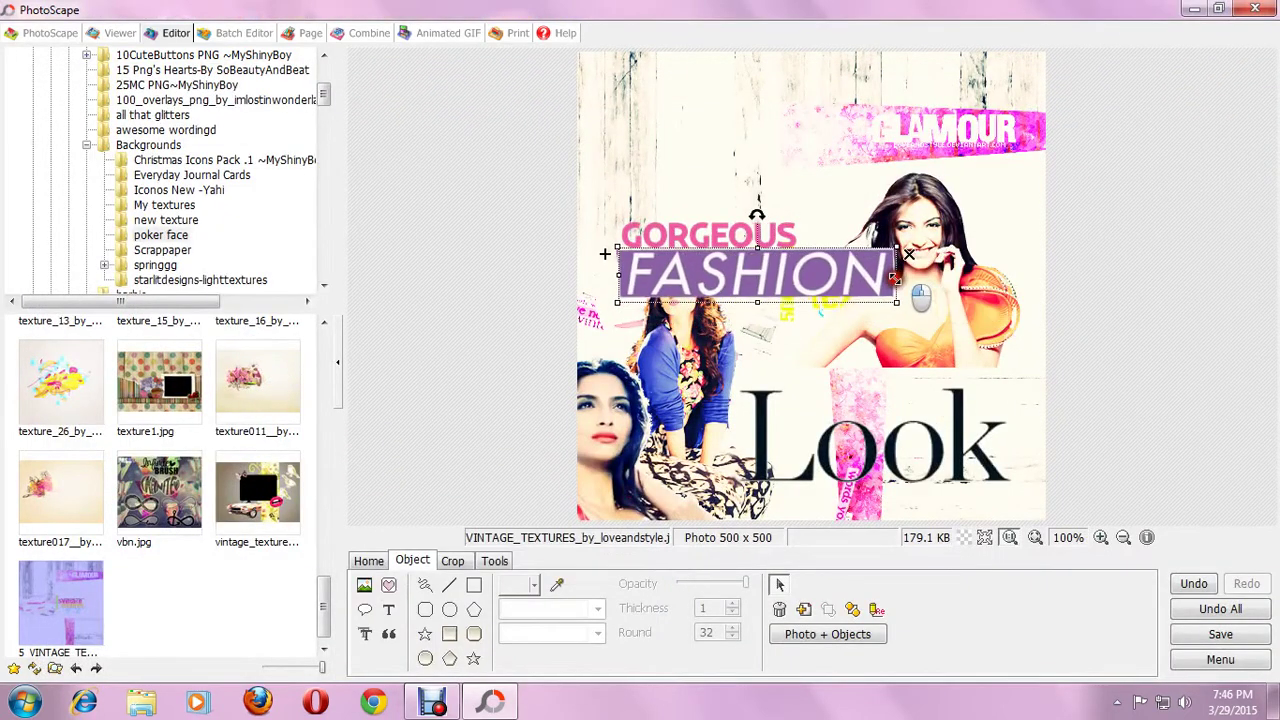
mouse_move(794, 267)
left_mouse_down()
mouse_move(933, 366)
mouse_move(747, 167)
mouse_move(851, 176)
mouse_move(837, 174)
left_mouse_up()
- Open the D:\wallpapers\Png cutouts folder to insert a new picture
left_click(876, 265)
left_click(364, 585)
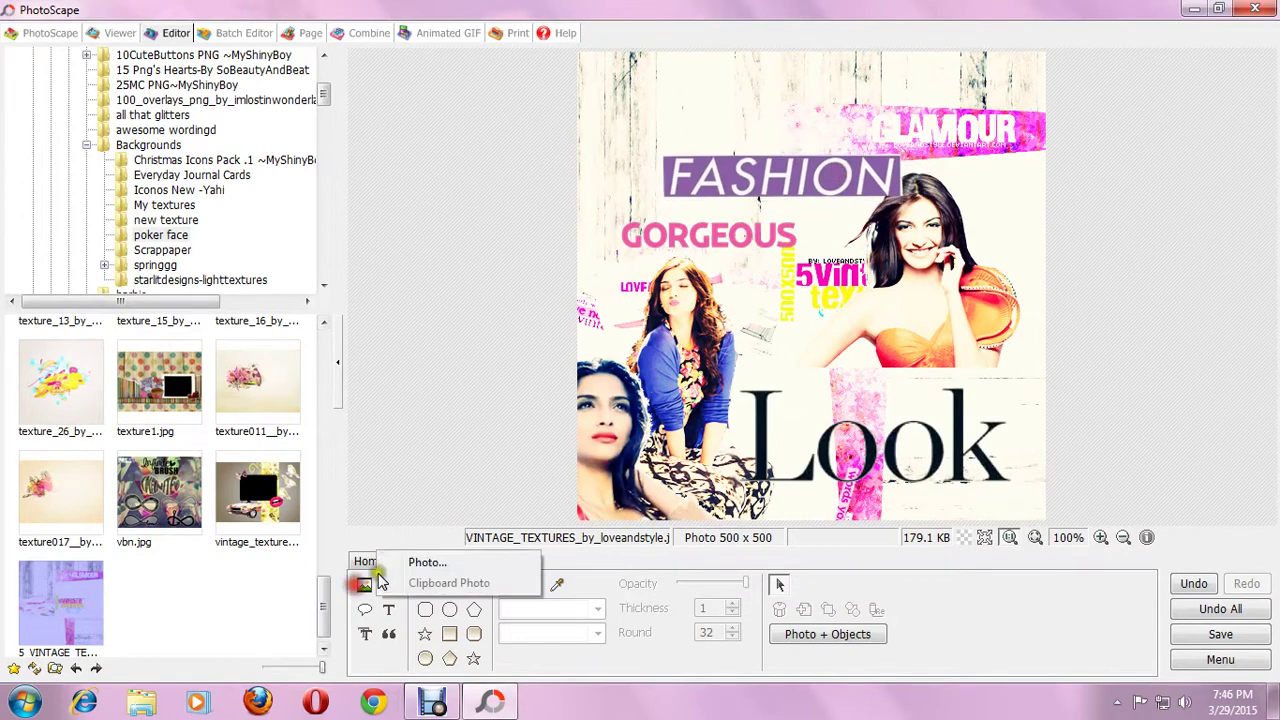
left_click(415, 561)
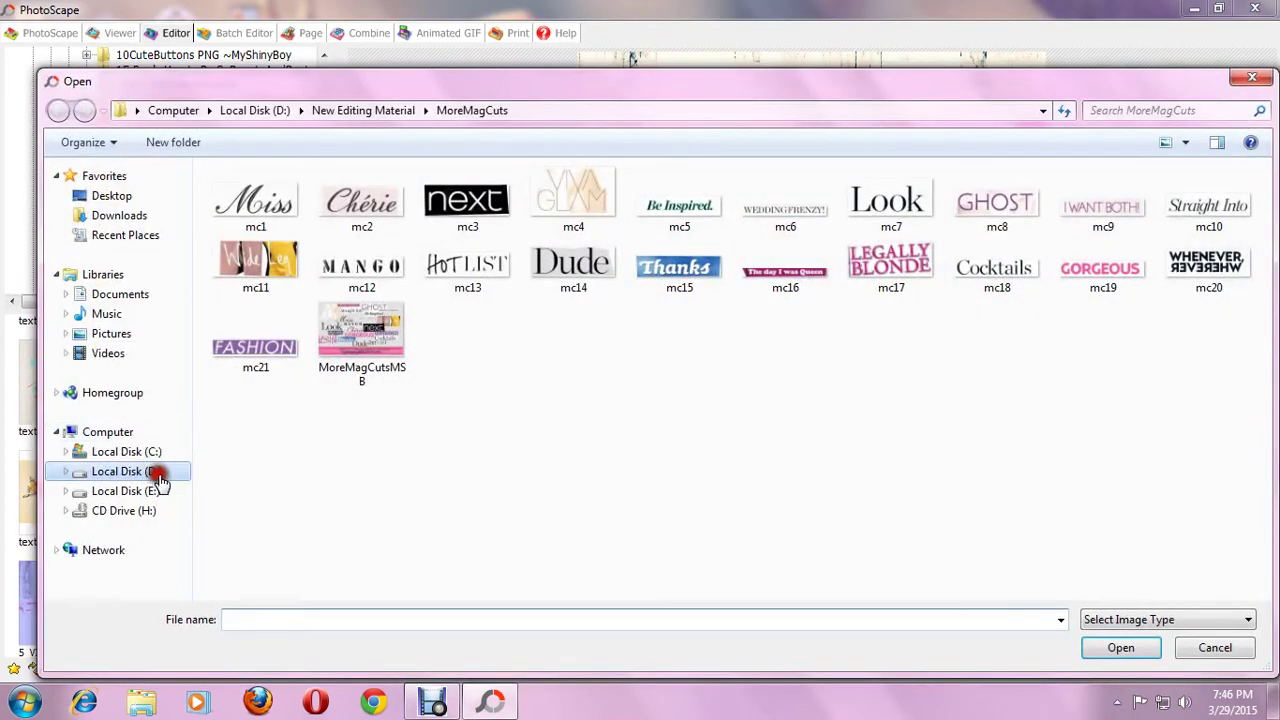
left_click(152, 474)
double_click(278, 356)
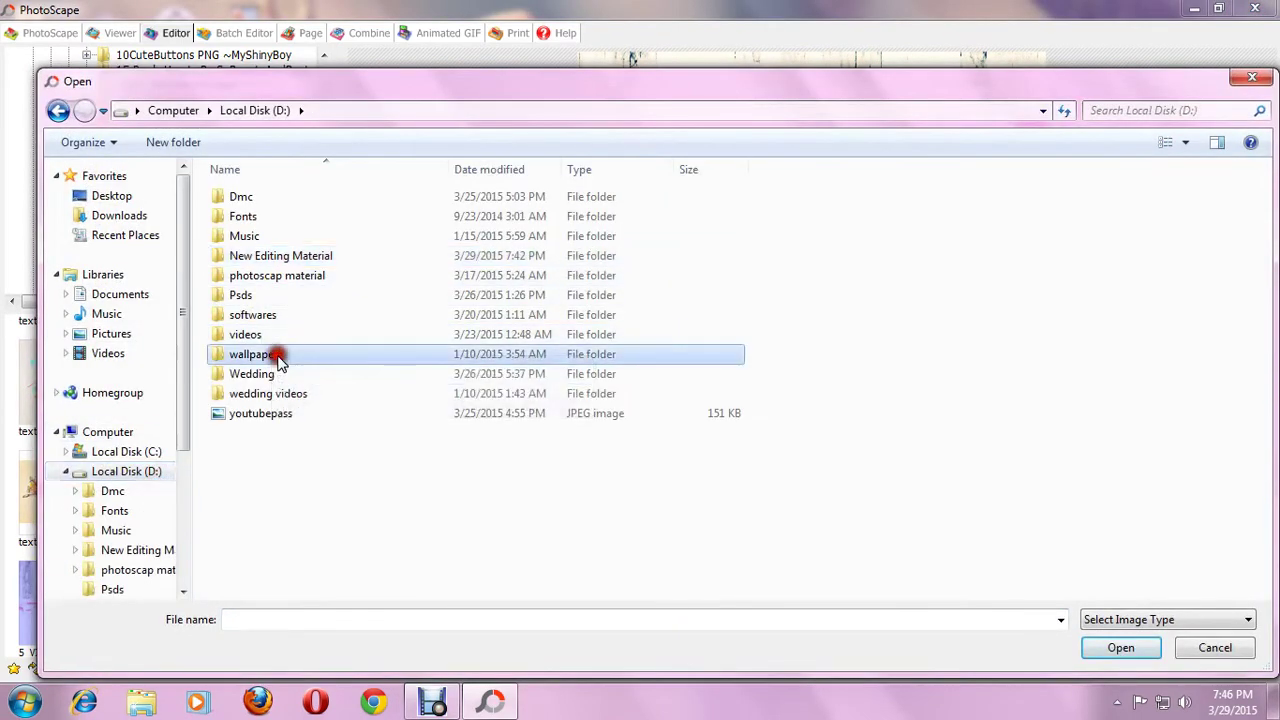
double_click(278, 314)
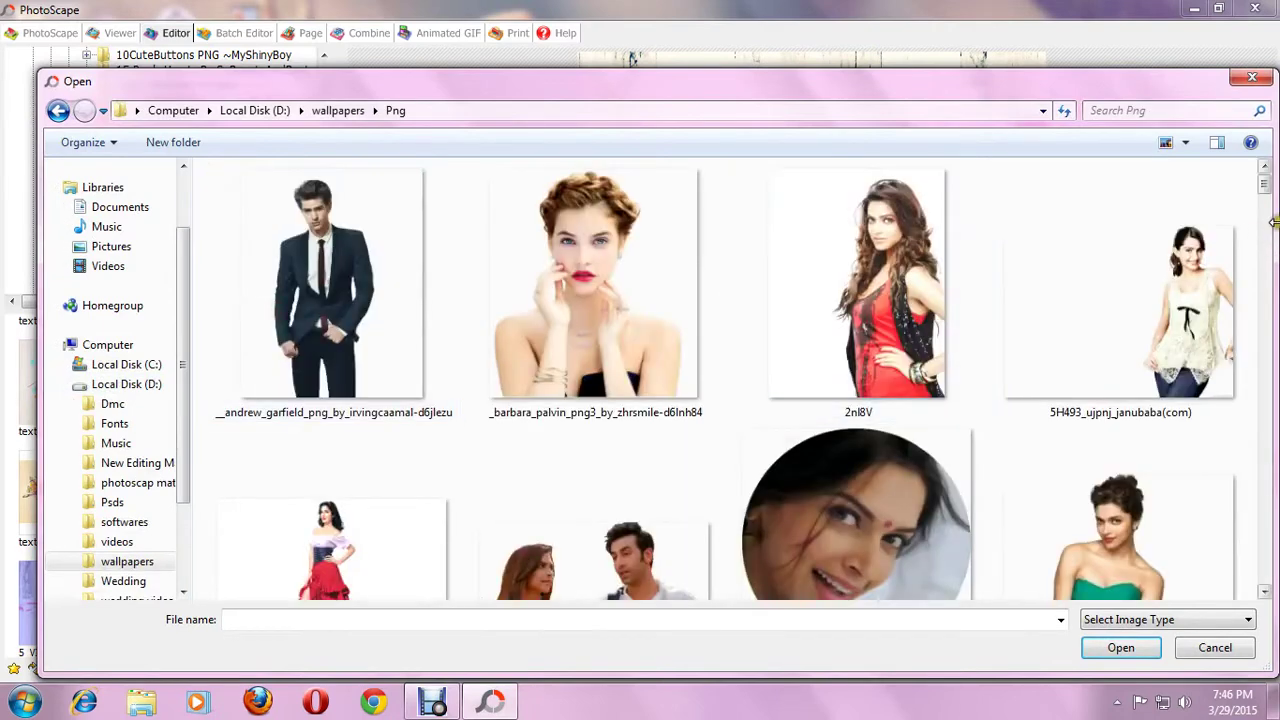
left_click_drag(1262, 186, 1262, 472)
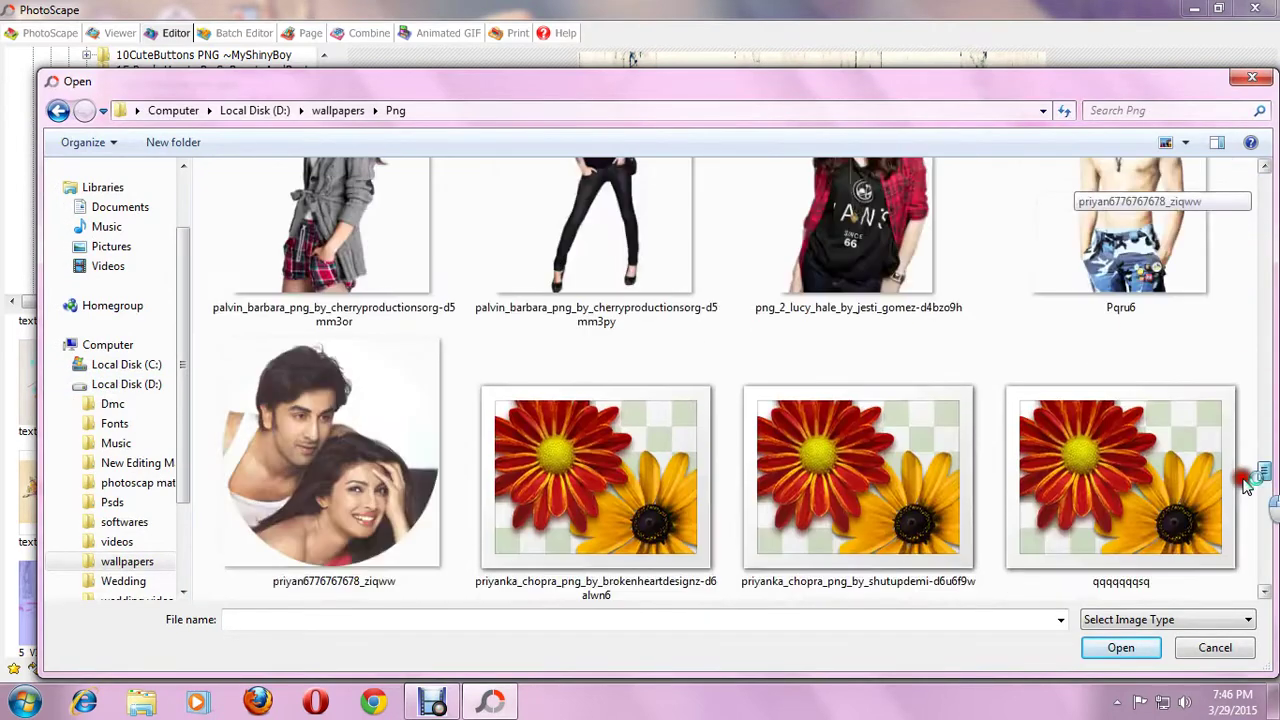
left_click(667, 472)
- Browse the cutouts and insert the laughing actress photo into the collage
scroll(675, 485, "down", 5)
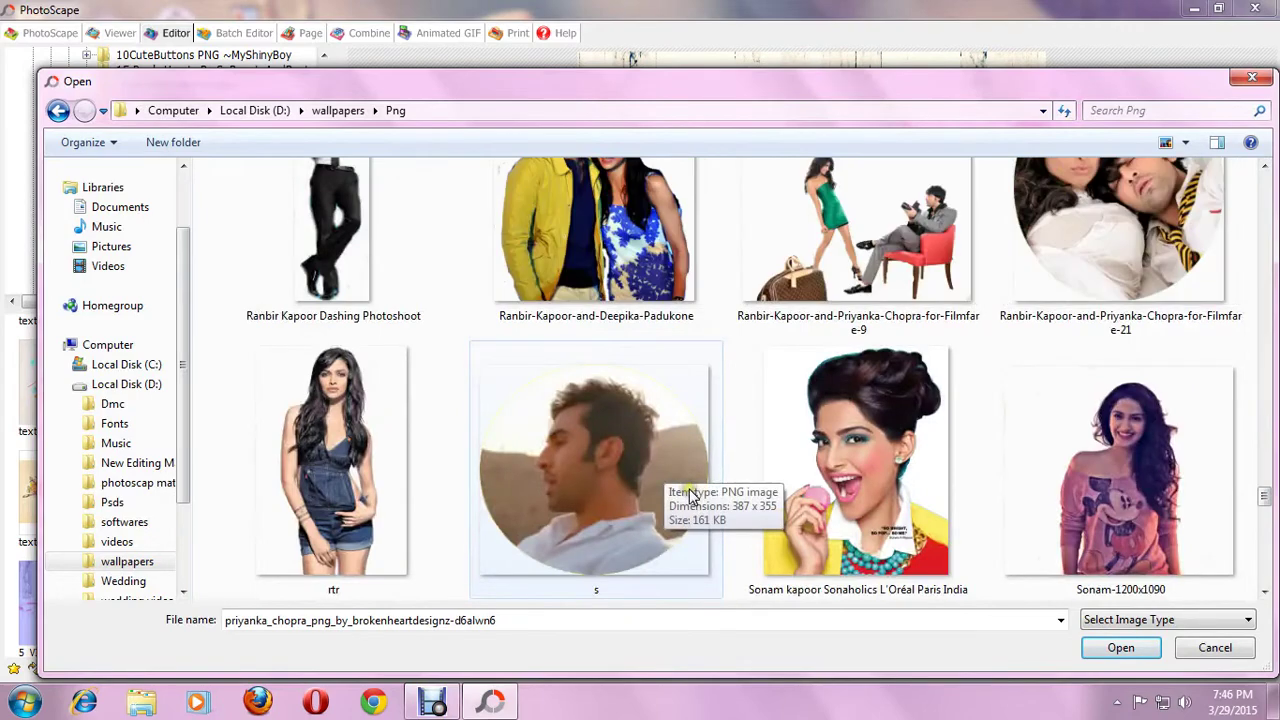
scroll(689, 490, "down", 2)
scroll(705, 516, "up", 3)
scroll(705, 516, "up", 3)
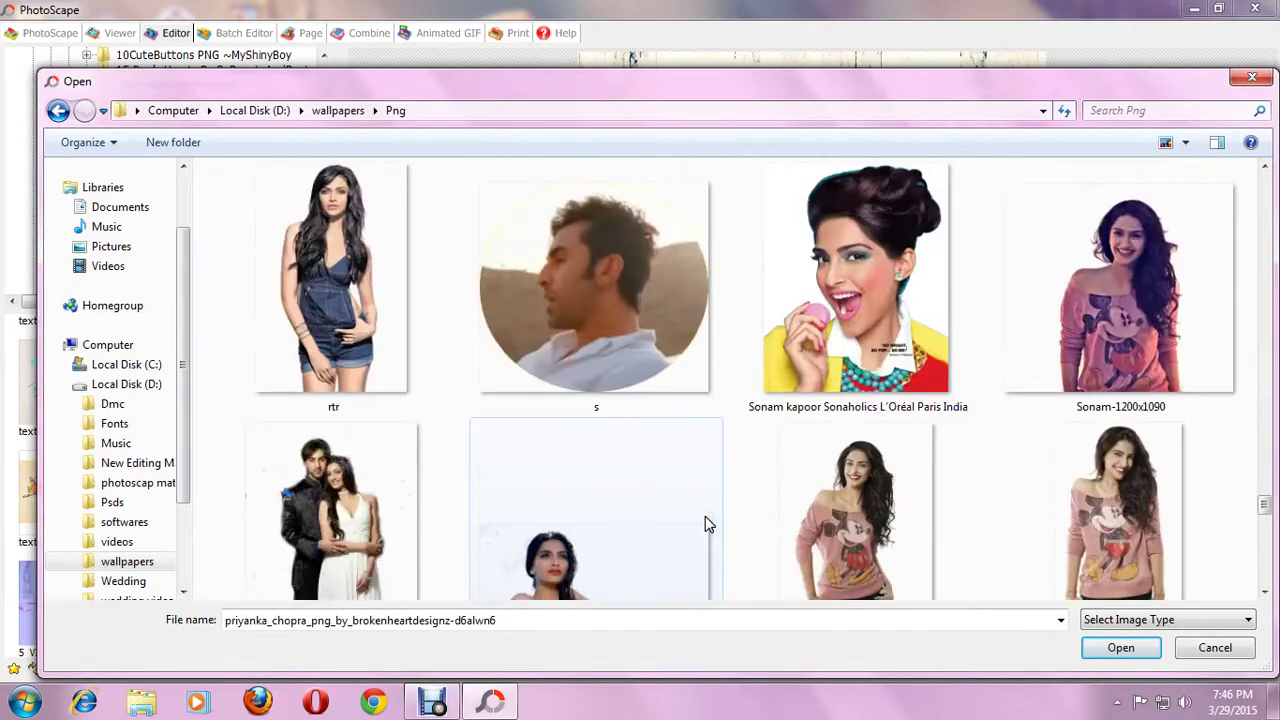
scroll(705, 516, "down", 6)
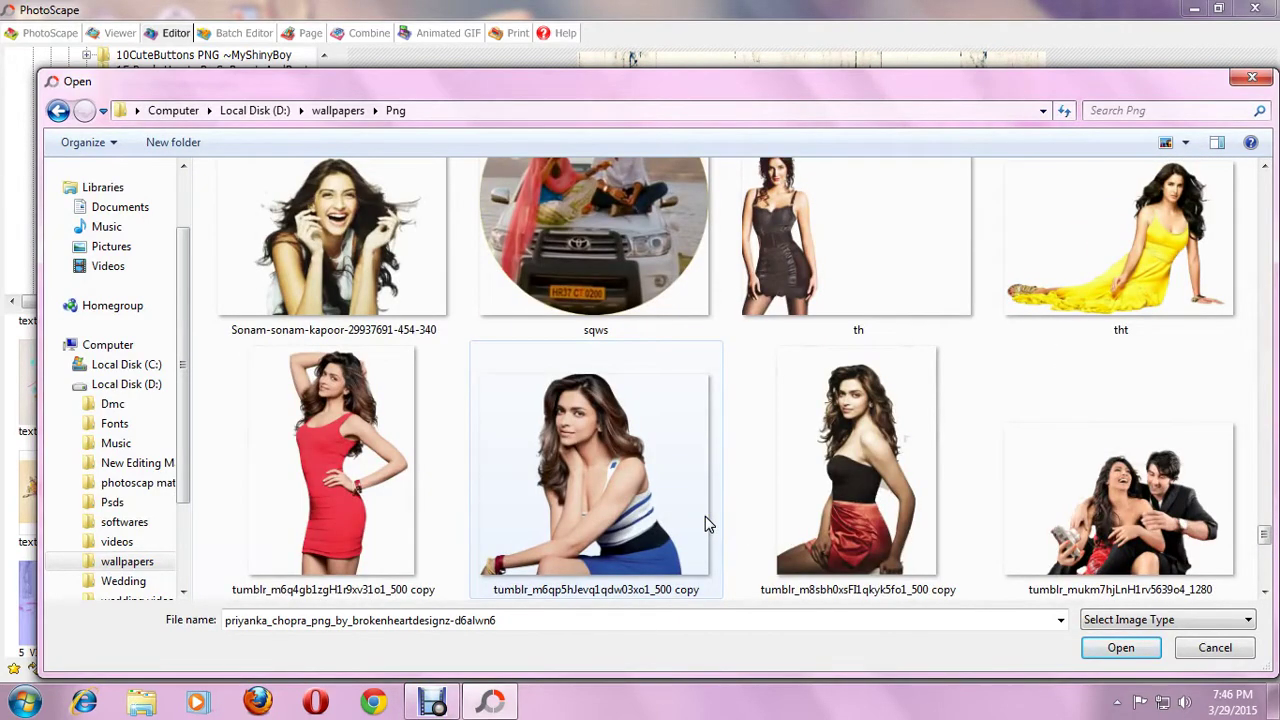
scroll(705, 516, "down", 6)
scroll(705, 516, "up", 1)
scroll(705, 523, "up", 3)
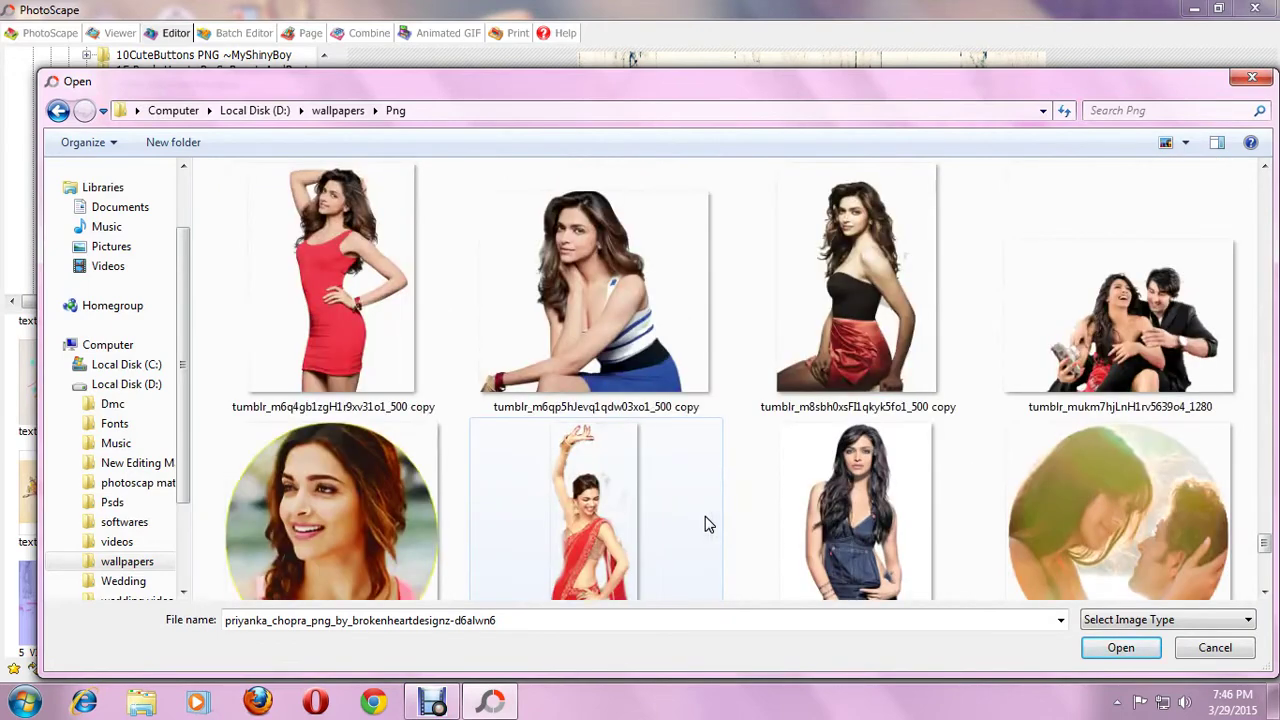
scroll(705, 523, "up", 3)
double_click(452, 348)
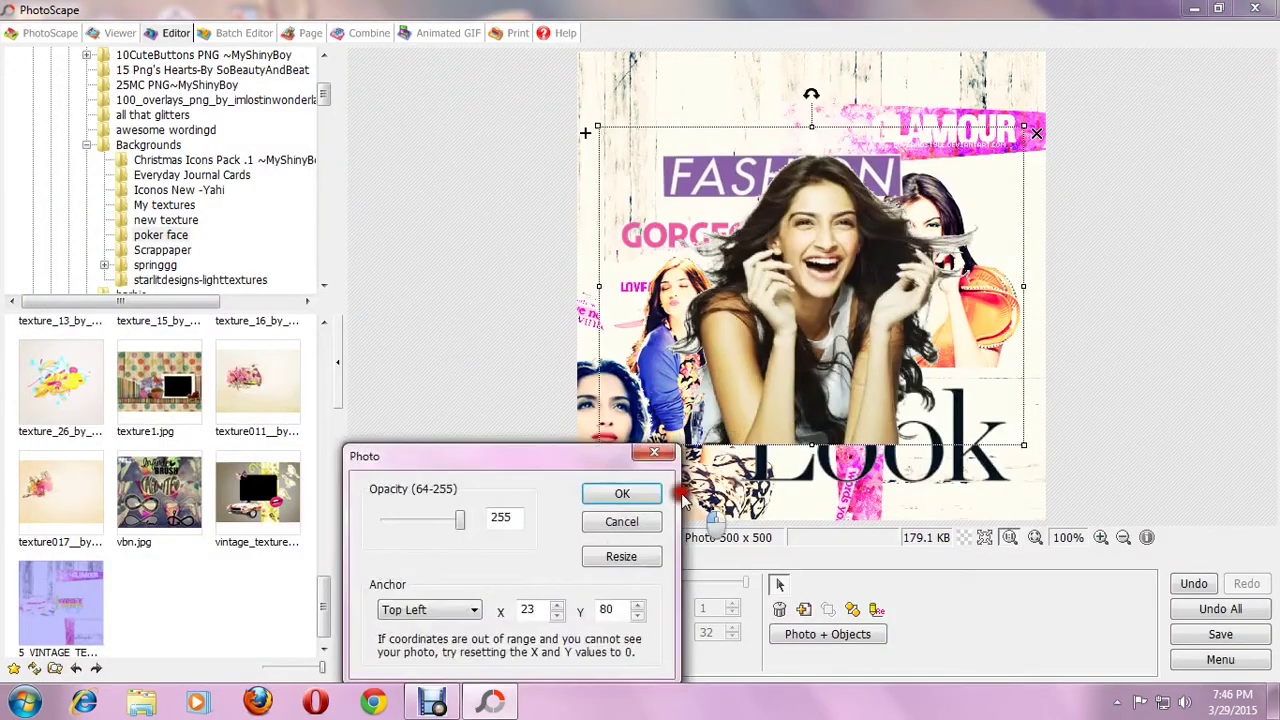
- Make the laughing-woman photo semi-transparent (opacity 97) and send it behind the other pieces
left_click_drag(437, 523, 400, 523)
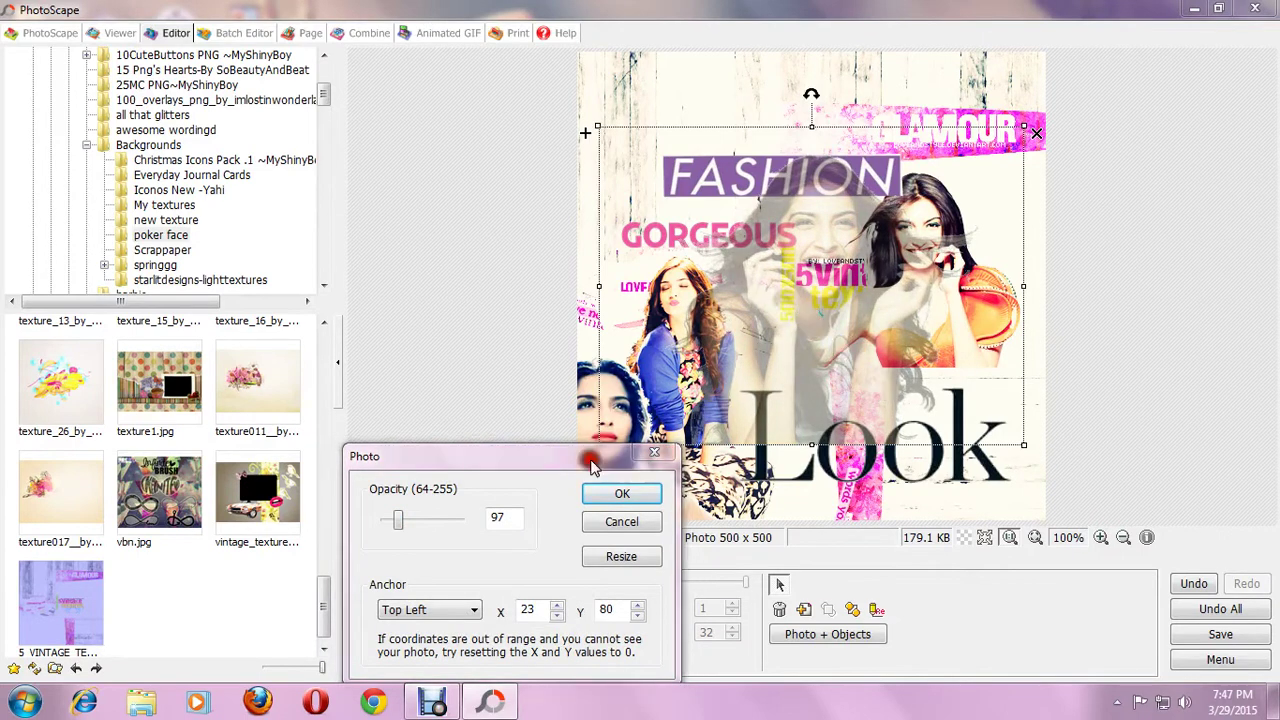
left_click(622, 493)
left_click_drag(821, 396, 774, 270)
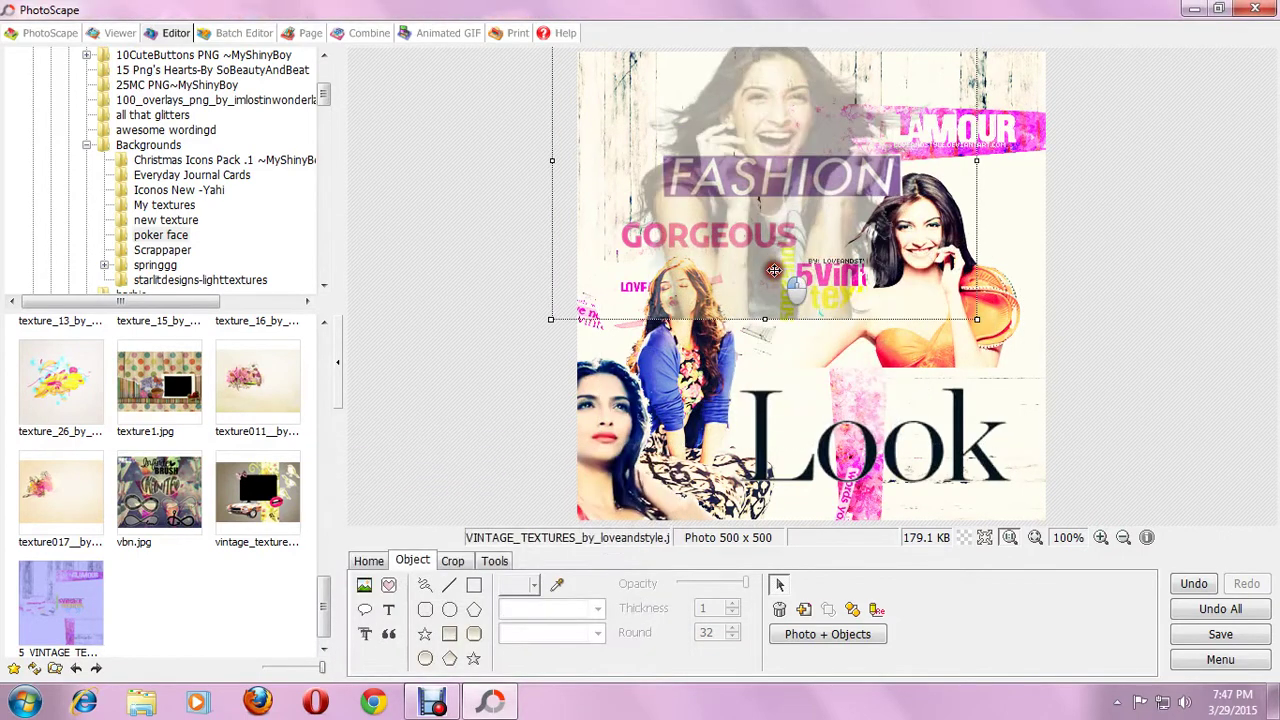
right_click(773, 203)
left_click(817, 257)
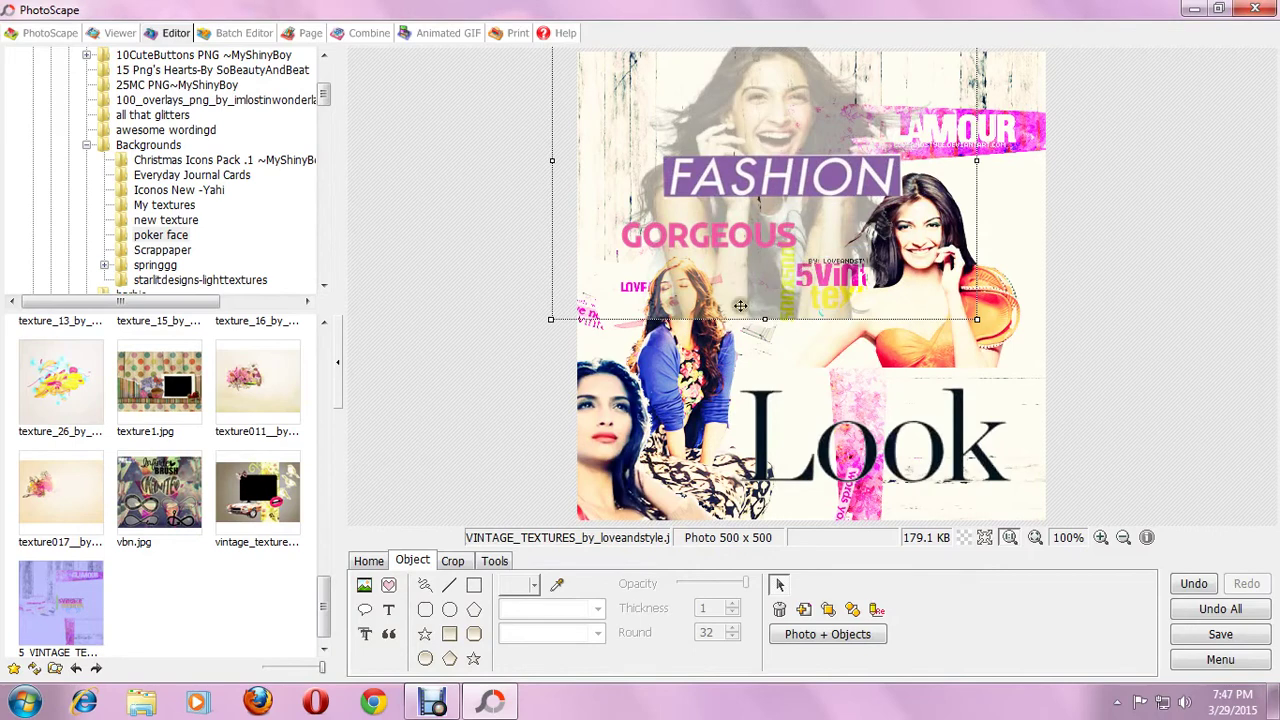
- Shrink the faded photo and position it across the upper-left of the collage
left_click_drag(740, 305, 760, 270)
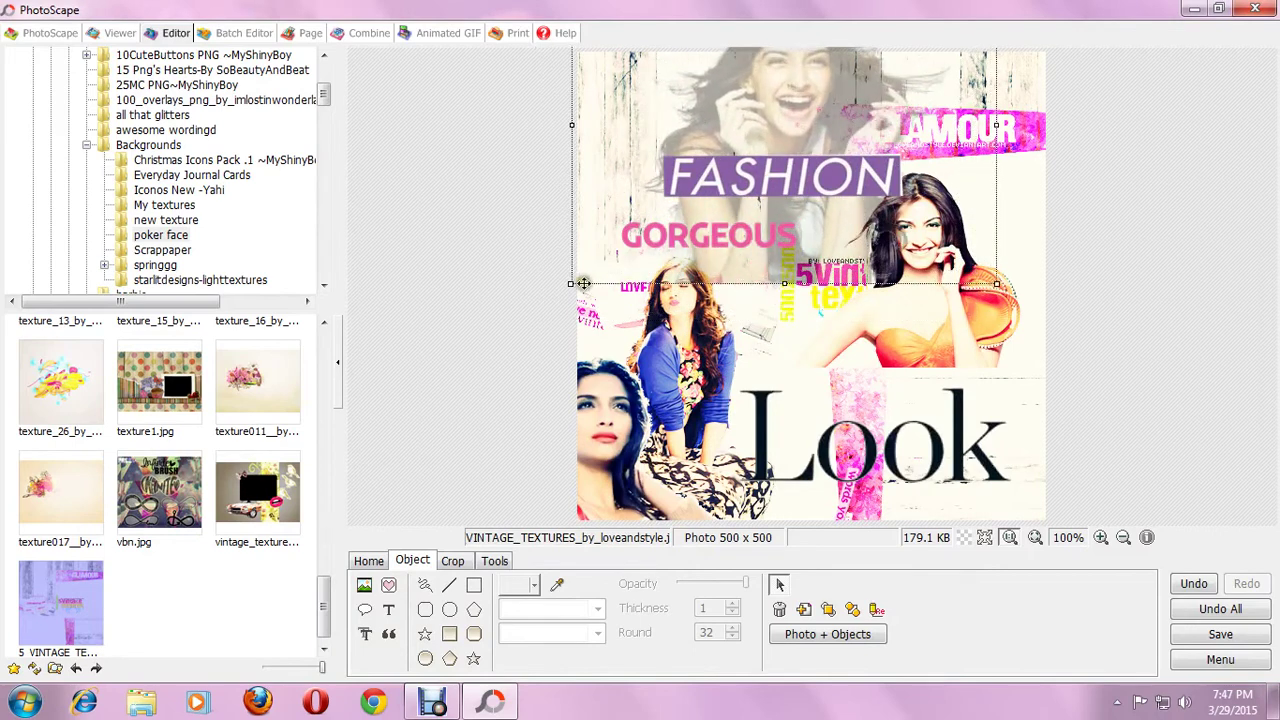
left_click_drag(567, 285, 636, 260)
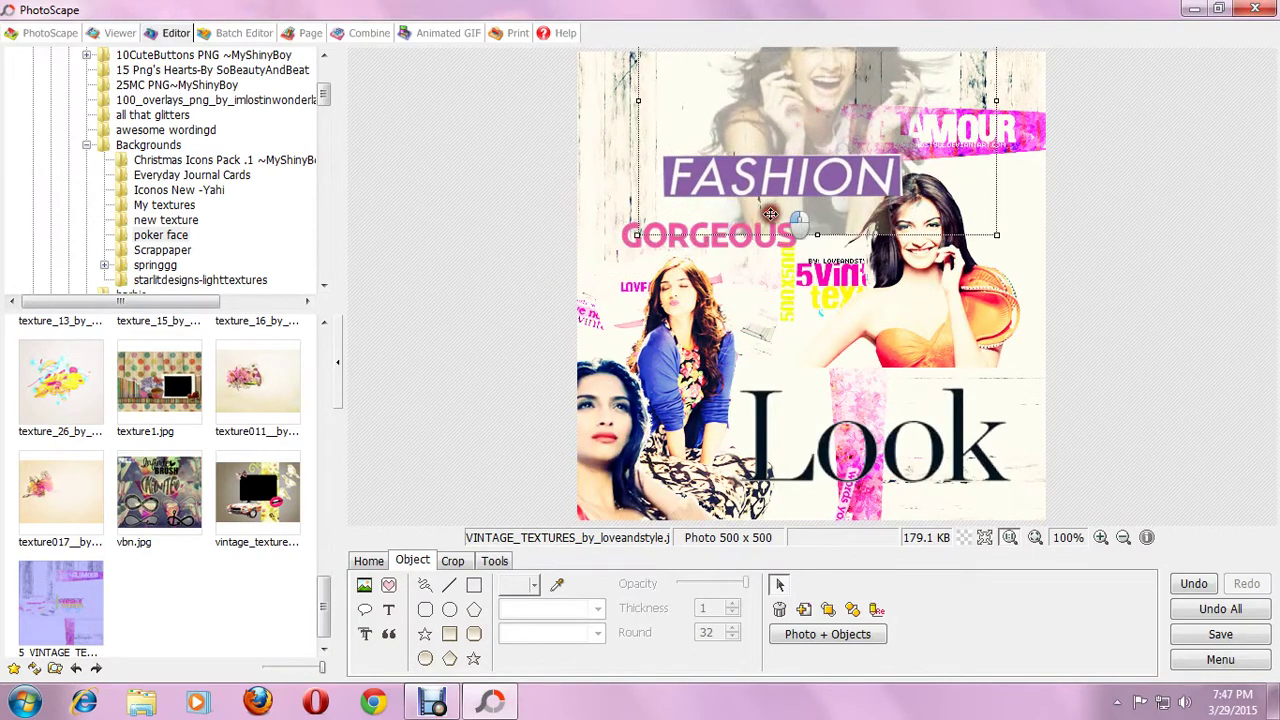
left_click_drag(771, 235, 736, 266)
left_click(821, 395)
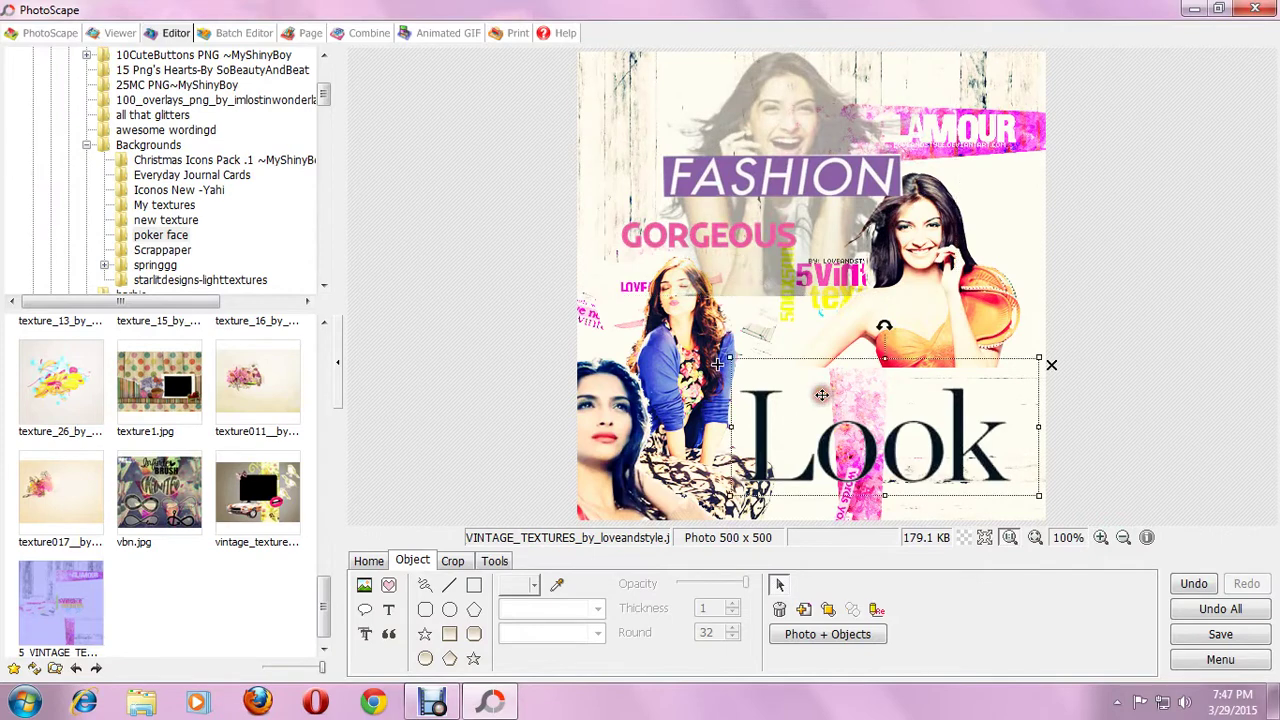
left_click_drag(795, 217, 691, 209)
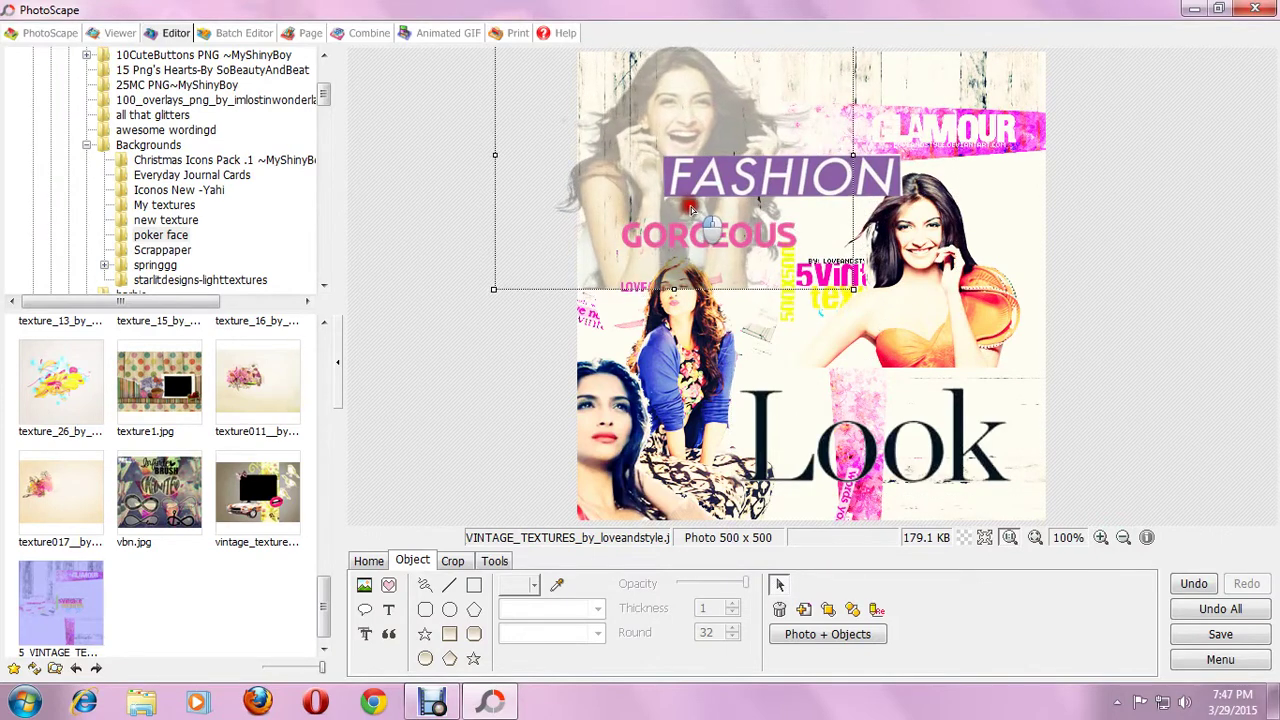
- Combine the photo with its objects, then apply Brighten 38 from Bright,Color
left_click(860, 634)
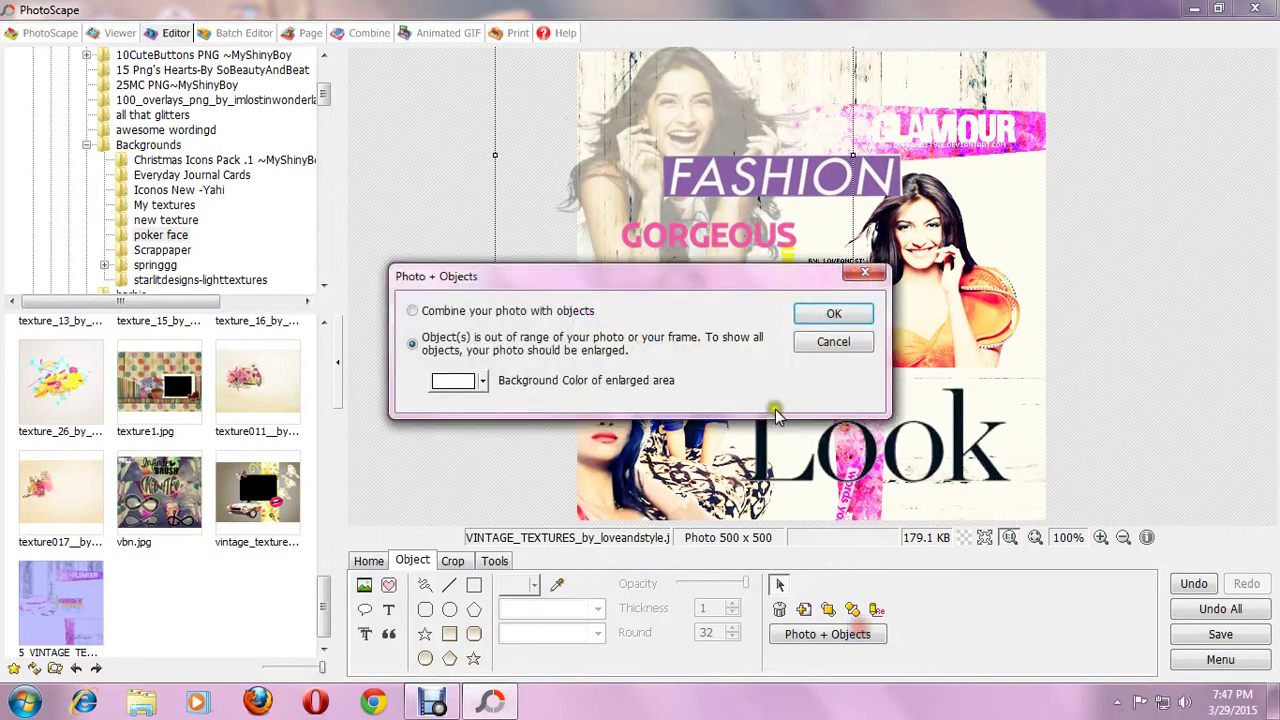
left_click(830, 311)
left_click(369, 561)
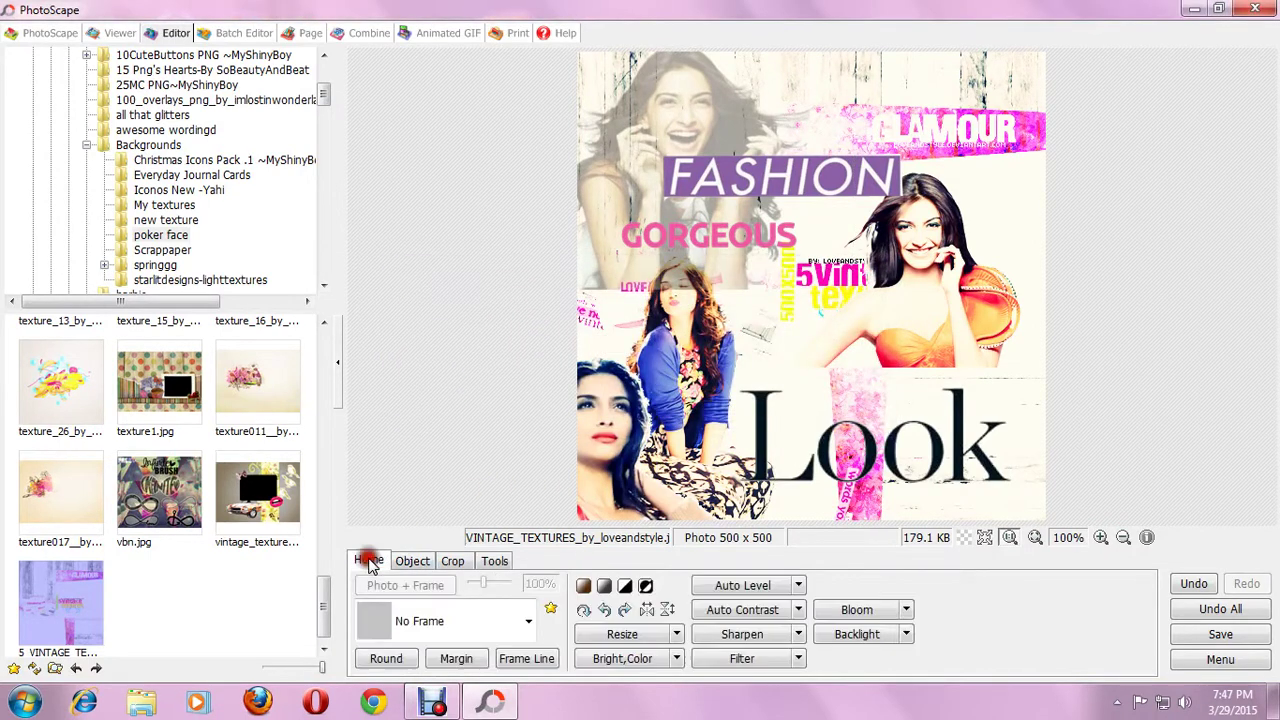
left_click(606, 660)
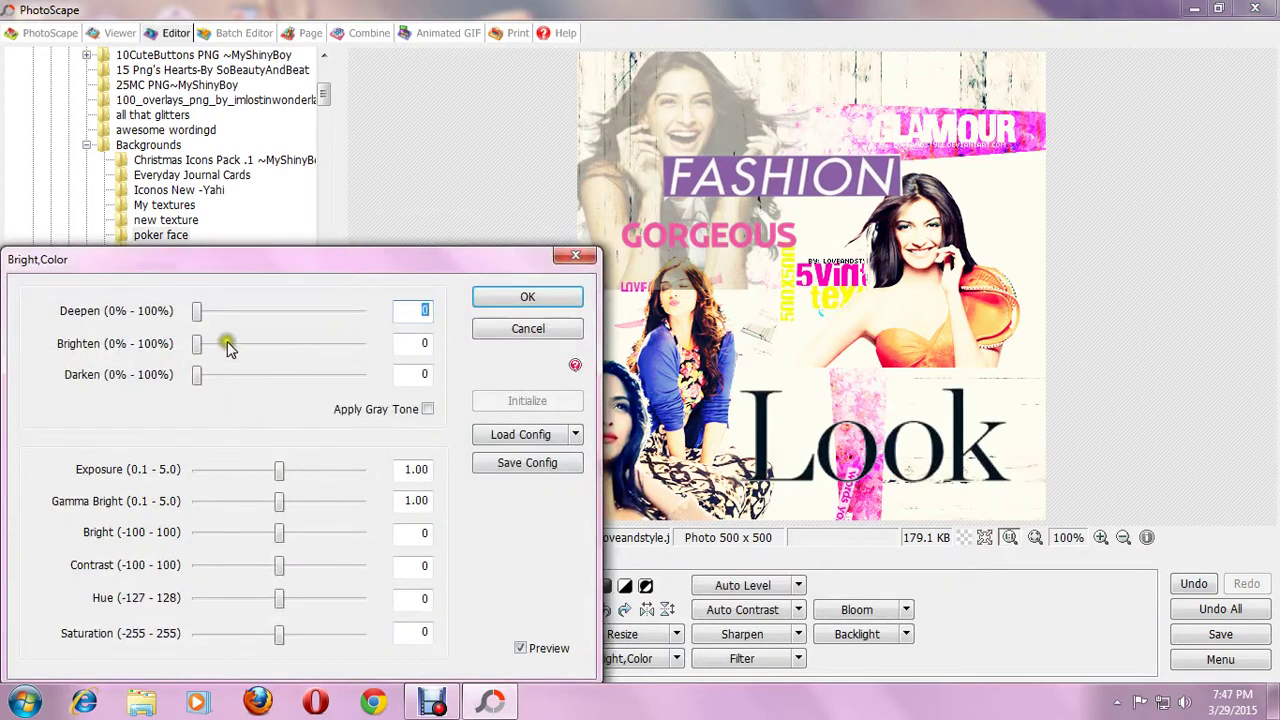
left_click_drag(240, 345, 238, 347)
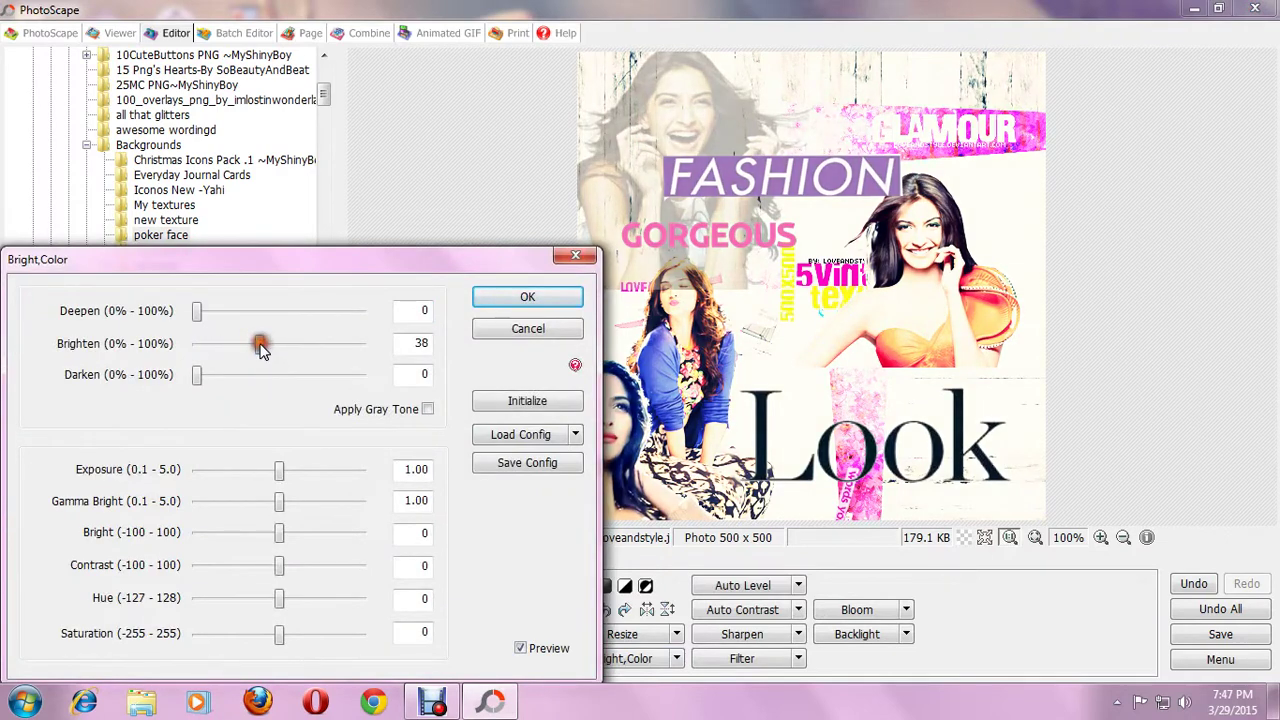
left_click(530, 298)
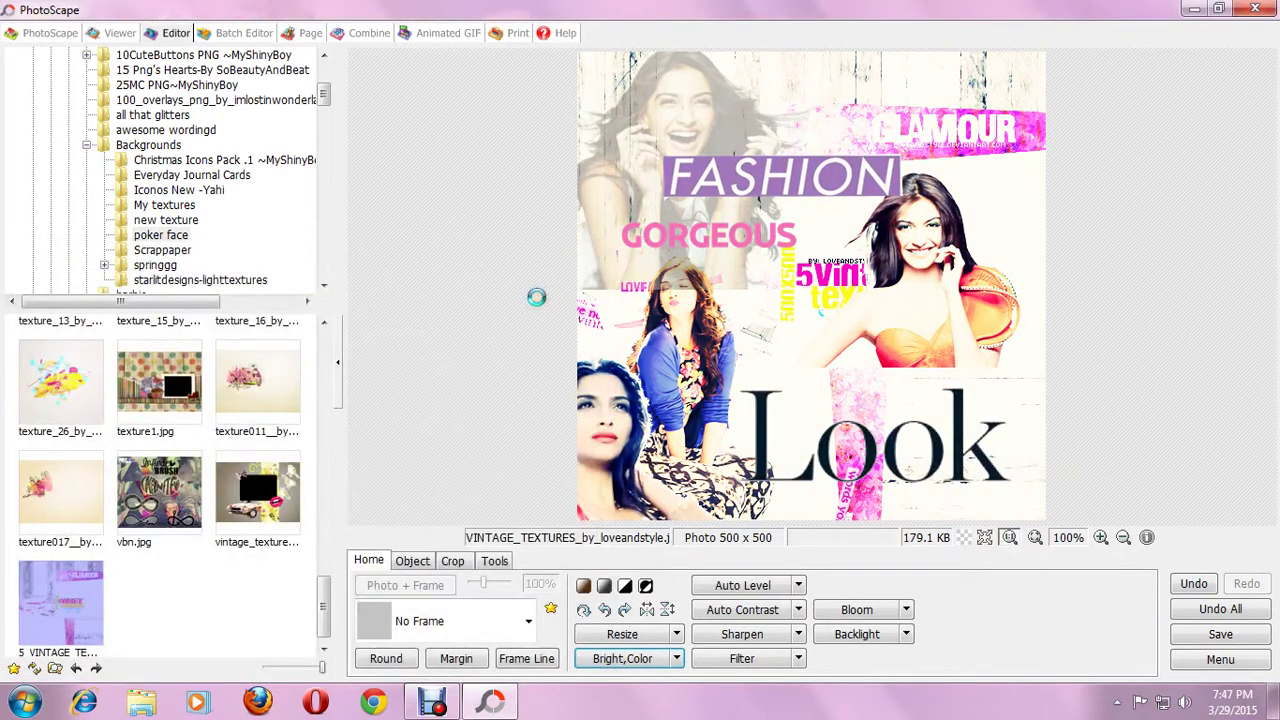
left_click(412, 562)
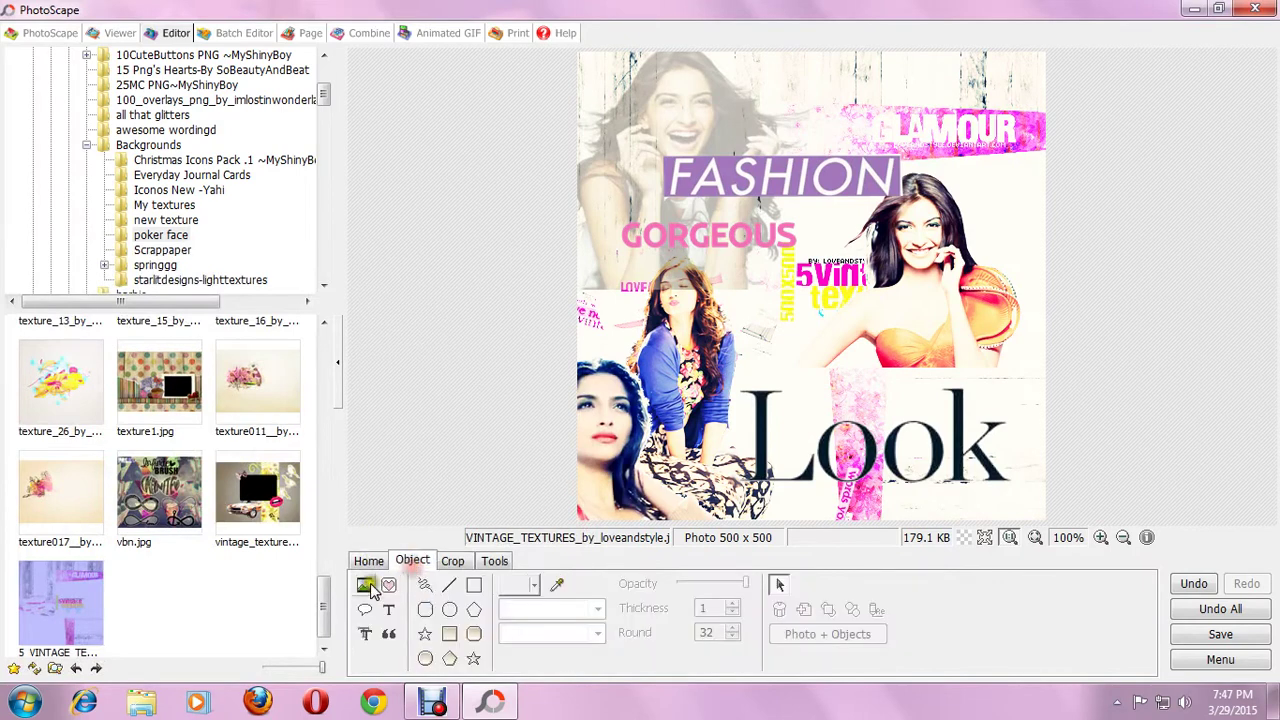
- Insert wording image 07 from D:\New Editing Material\awesome wordingd into the collage
left_click(366, 585)
left_click(420, 580)
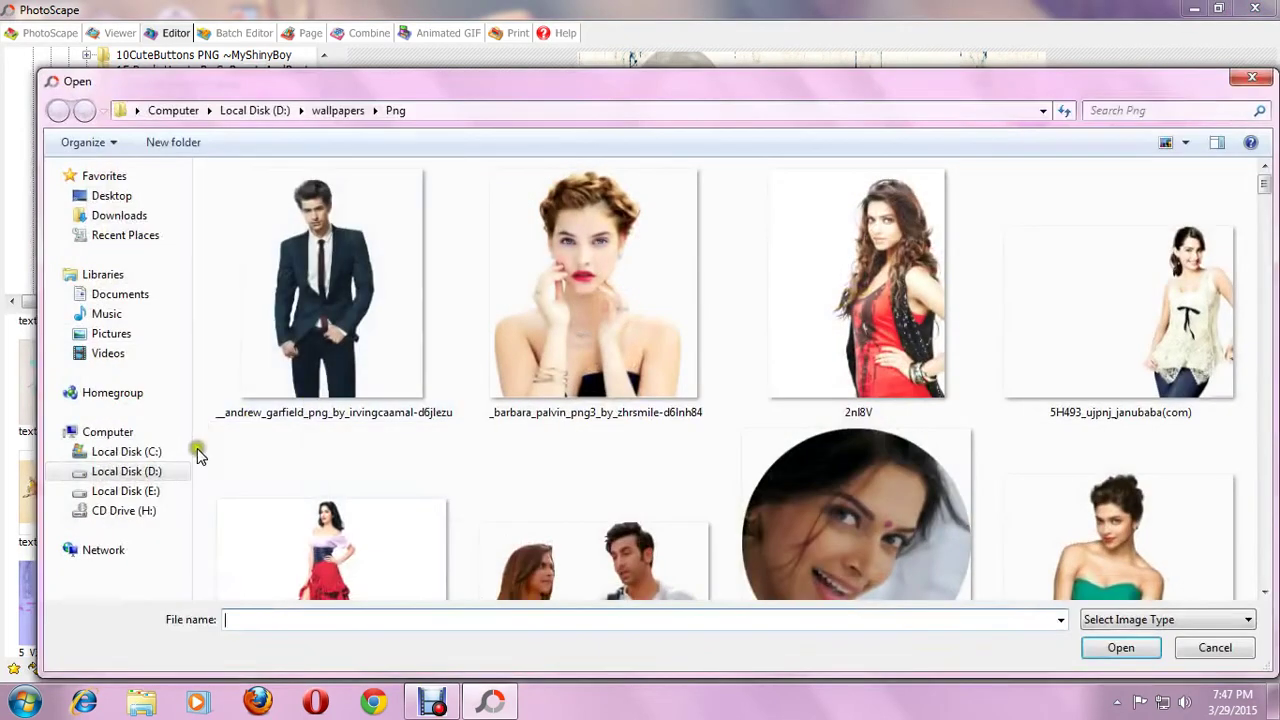
left_click(175, 471)
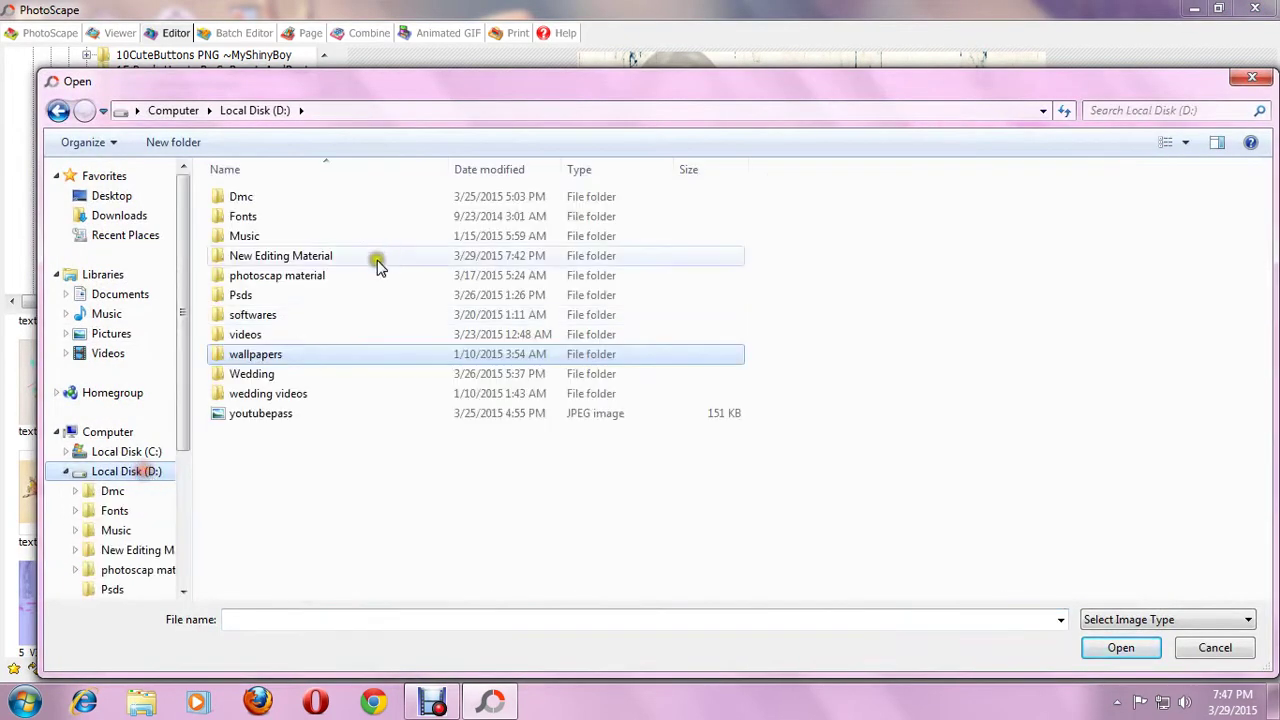
double_click(322, 256)
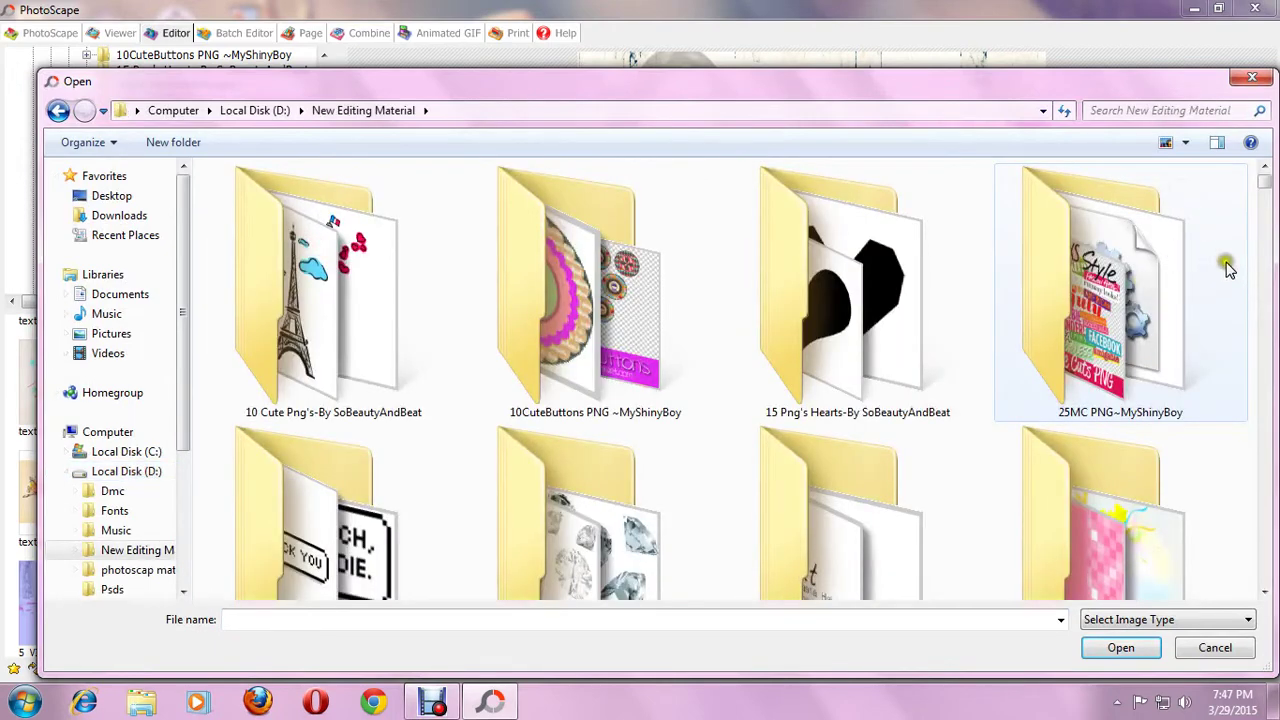
left_click(721, 300)
double_click(371, 298)
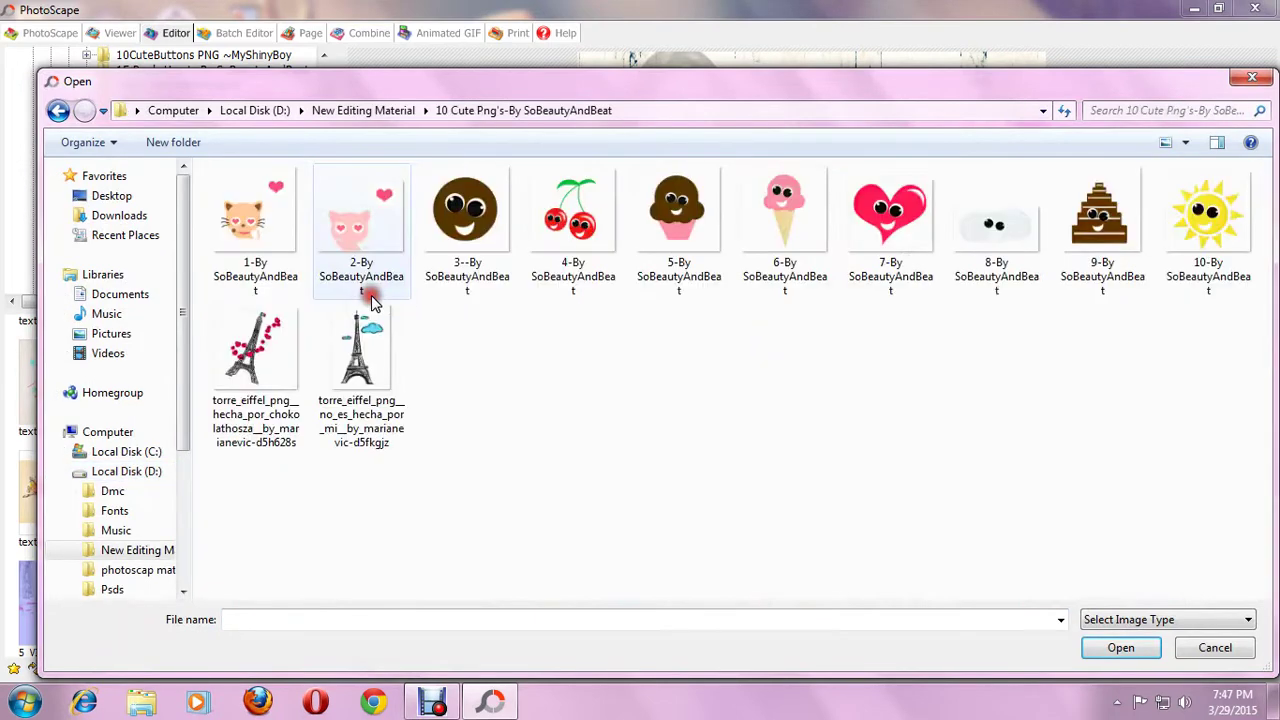
left_click(57, 111)
scroll(600, 434, "down", 1)
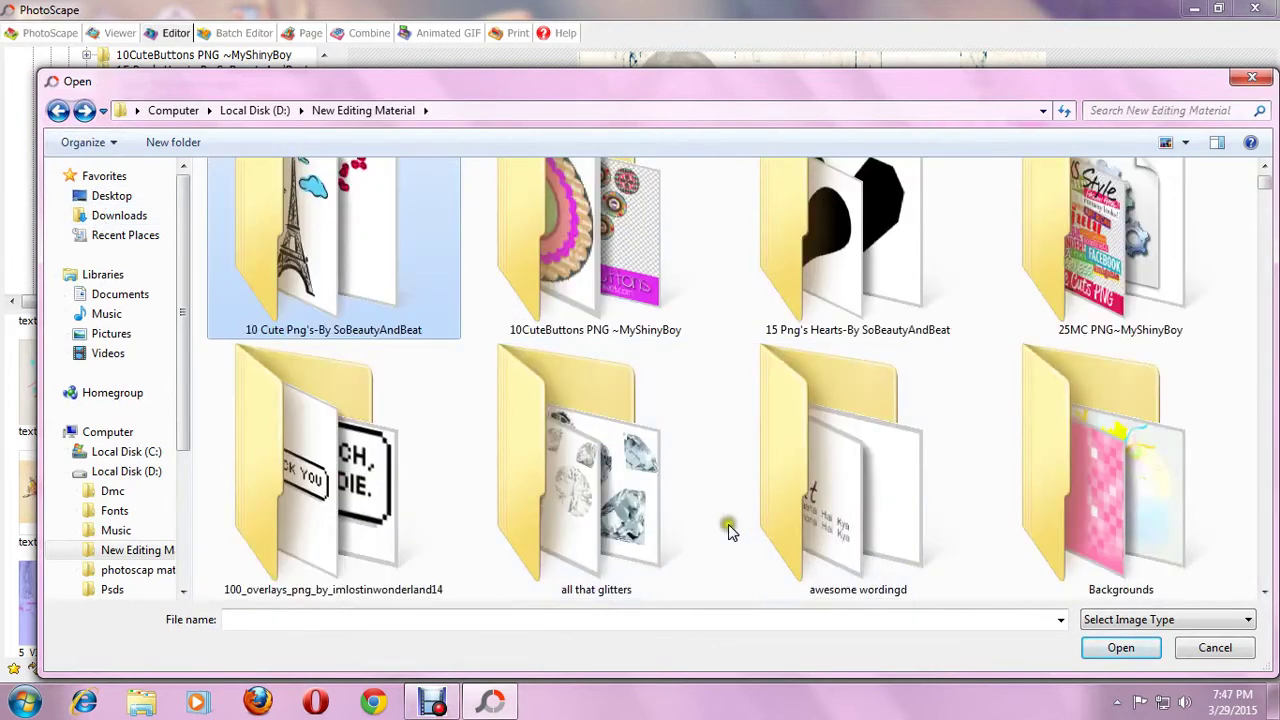
scroll(728, 524, "down", 2)
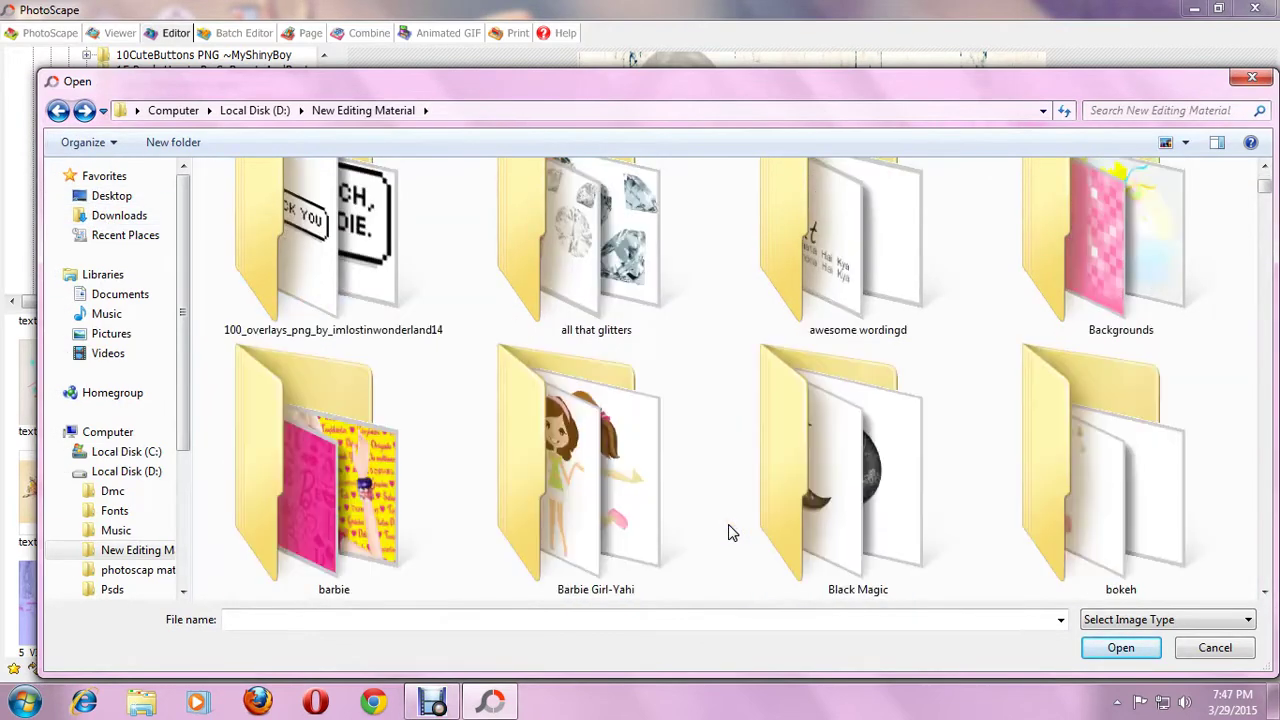
double_click(837, 314)
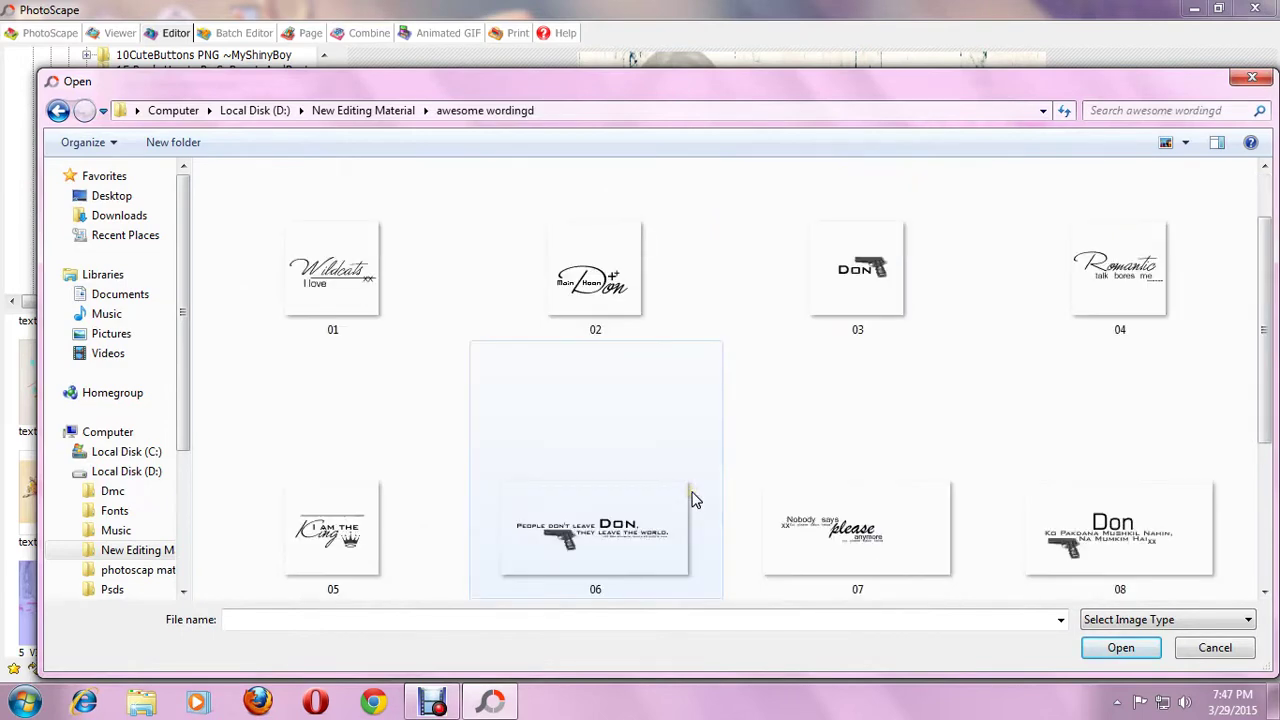
double_click(834, 560)
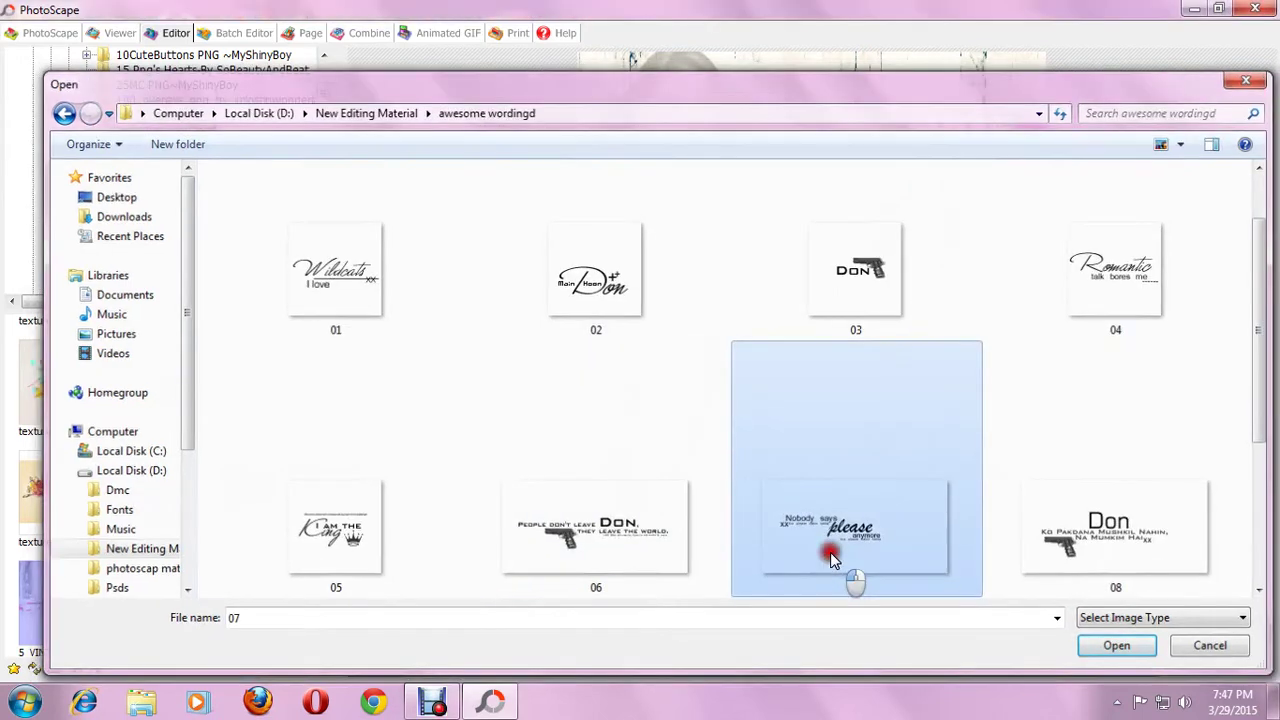
- Place wording 07 at the collage's top-left
left_click(620, 497)
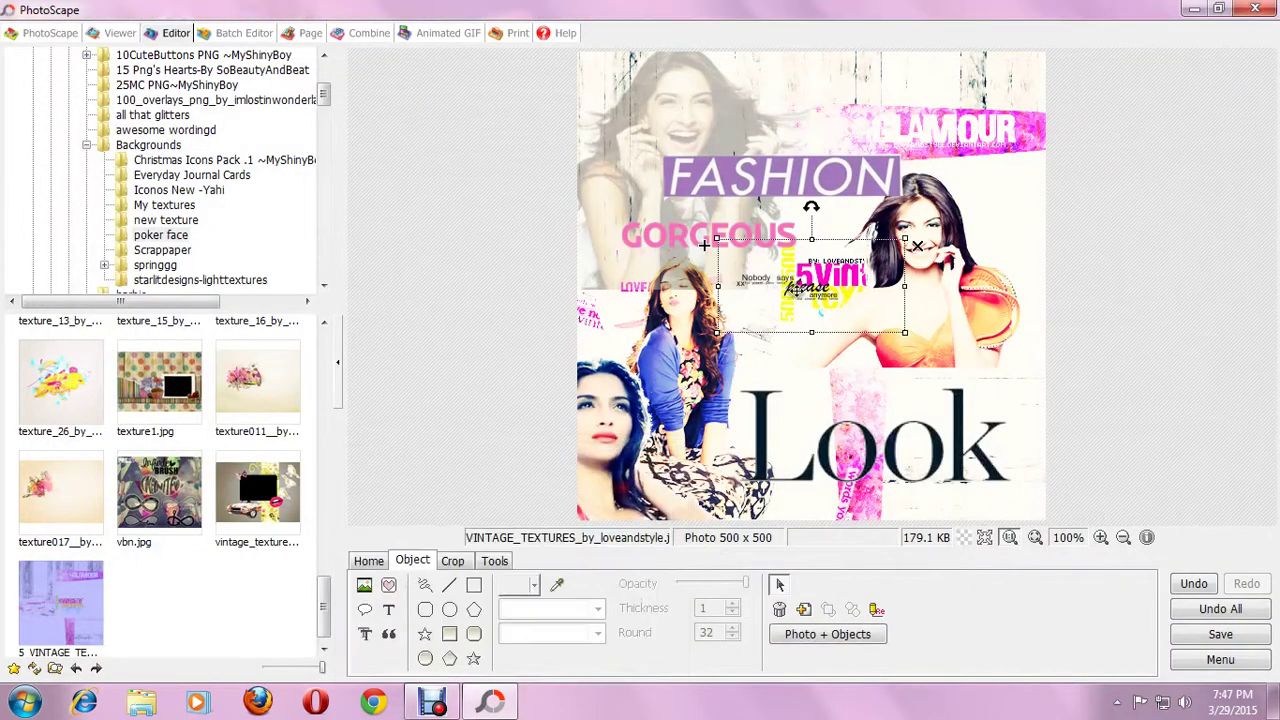
left_click_drag(798, 283, 690, 133)
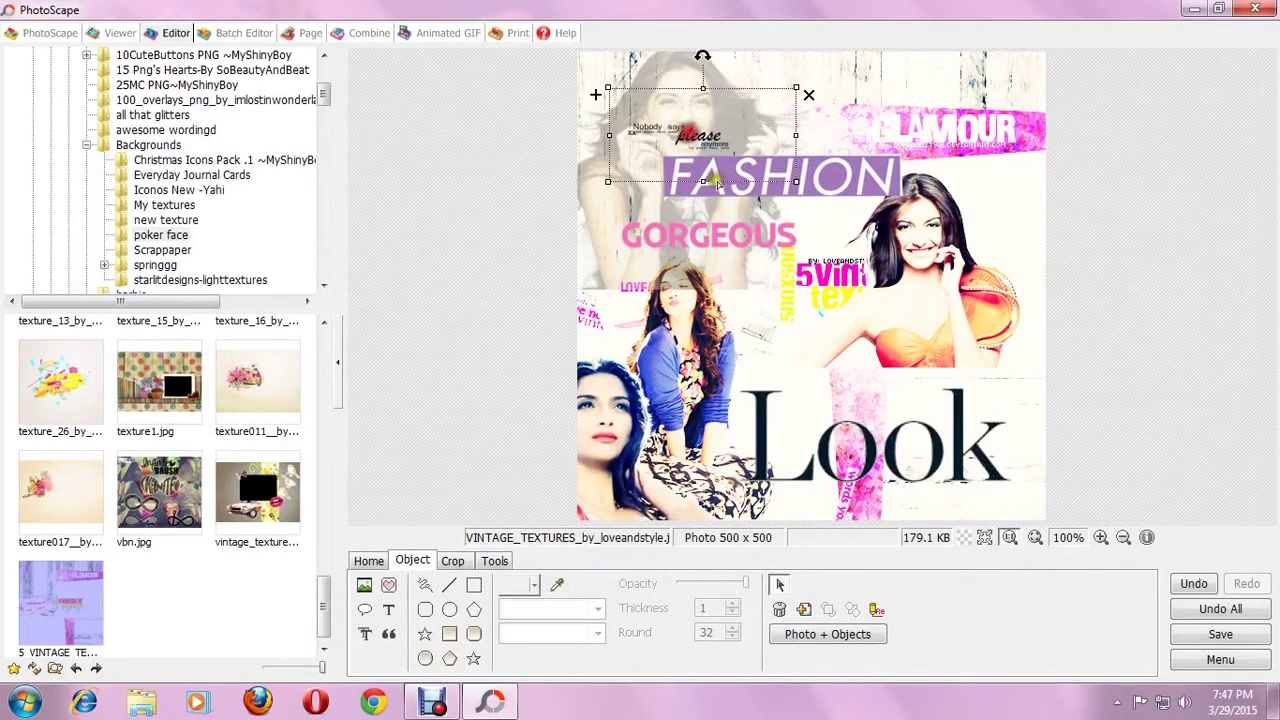
left_click(738, 229)
- Cancel the new picture dialog and undo the last three edits
left_click(362, 590)
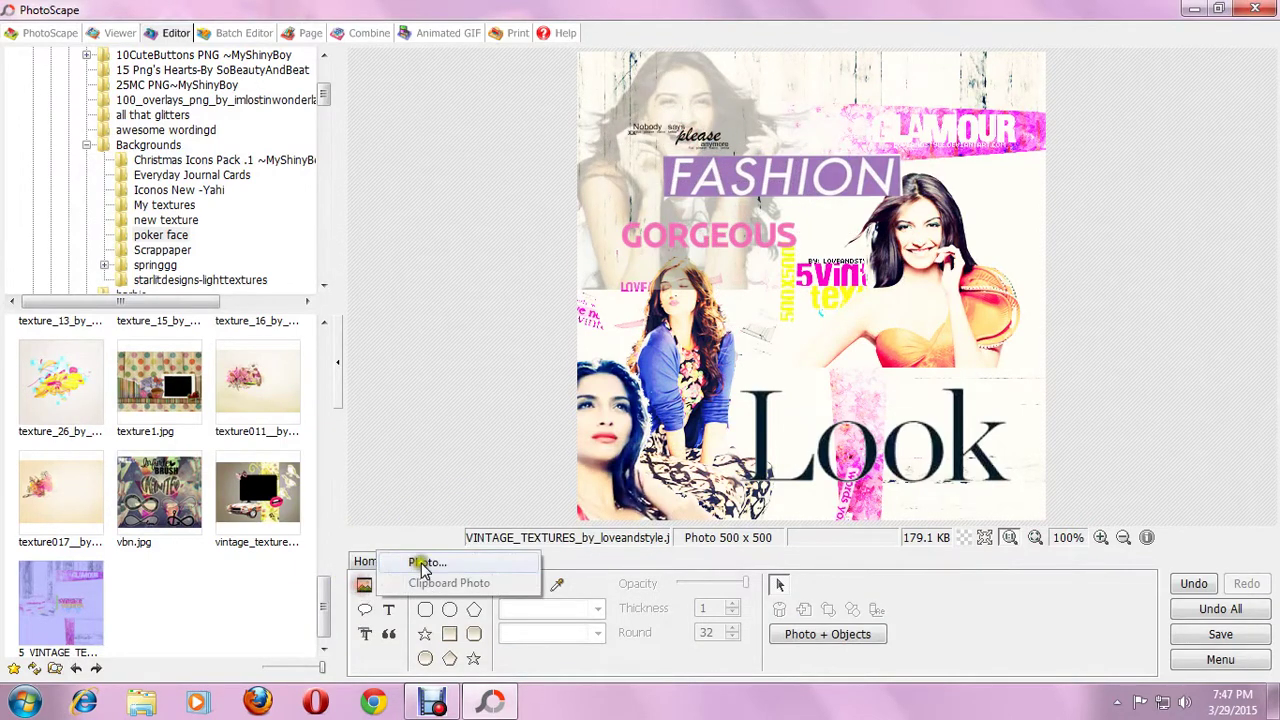
left_click(420, 566)
left_click(1183, 648)
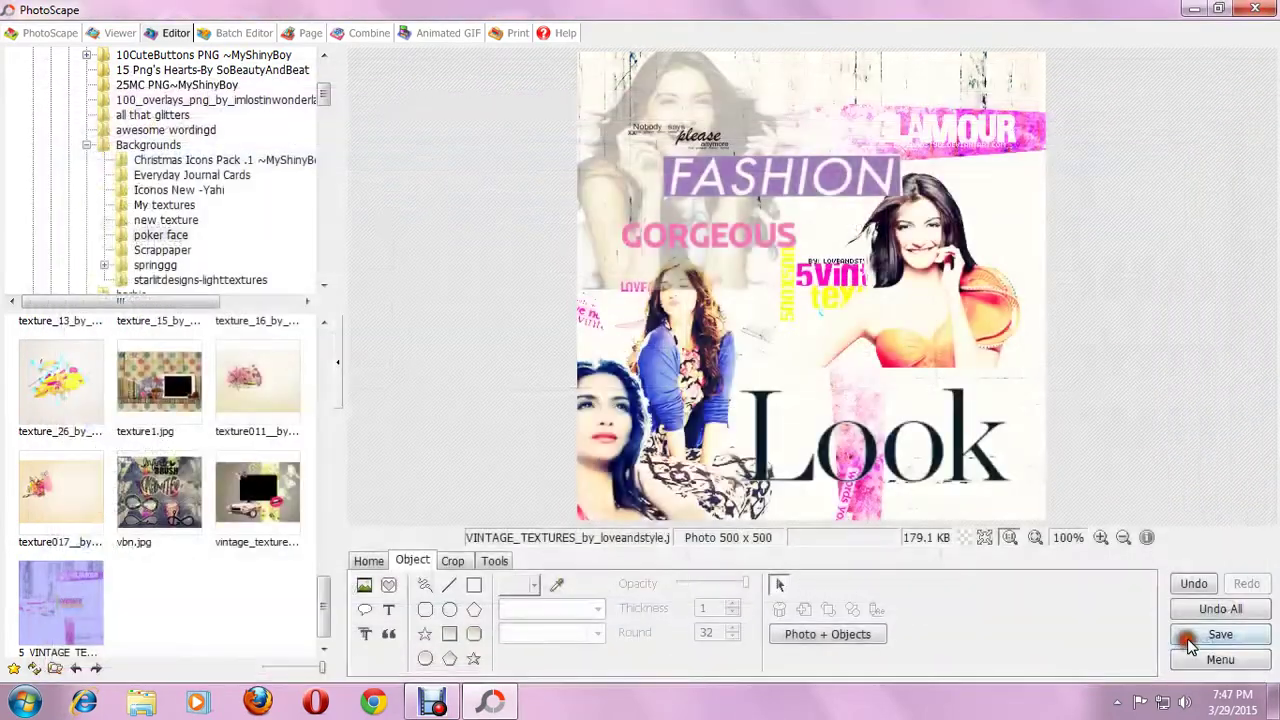
left_click(1185, 588)
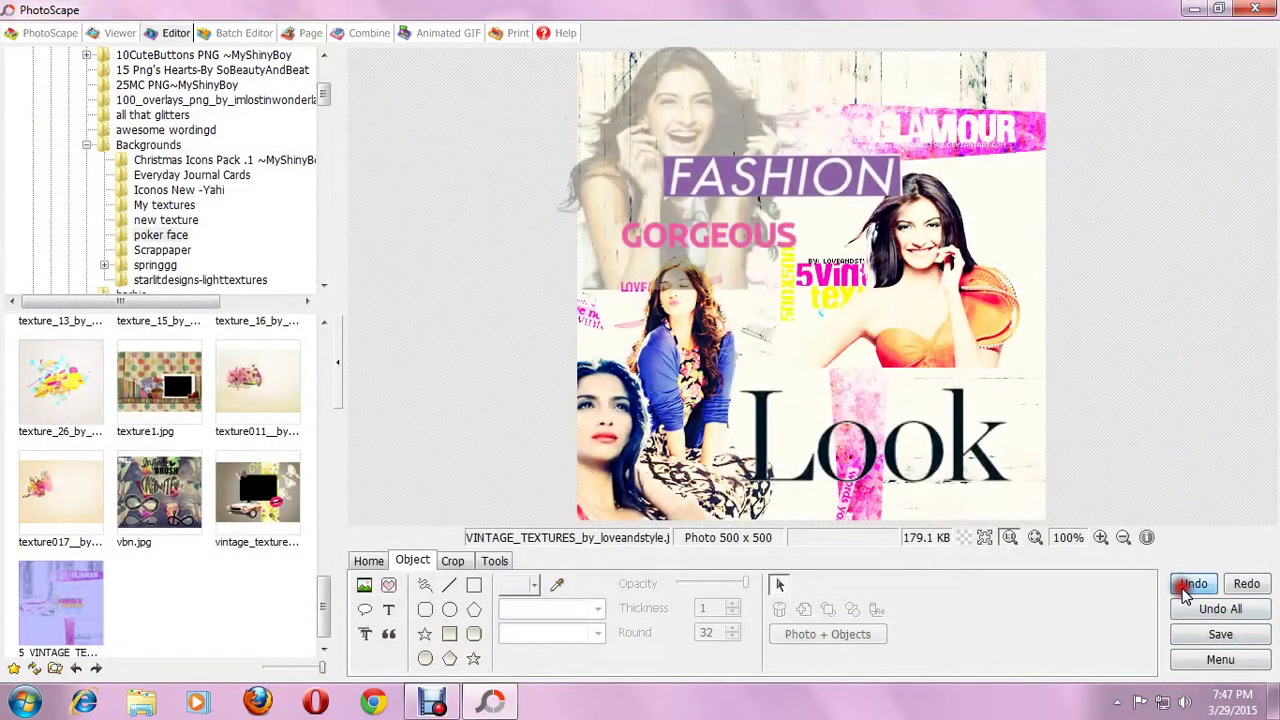
left_click(1185, 588)
left_click(1193, 585)
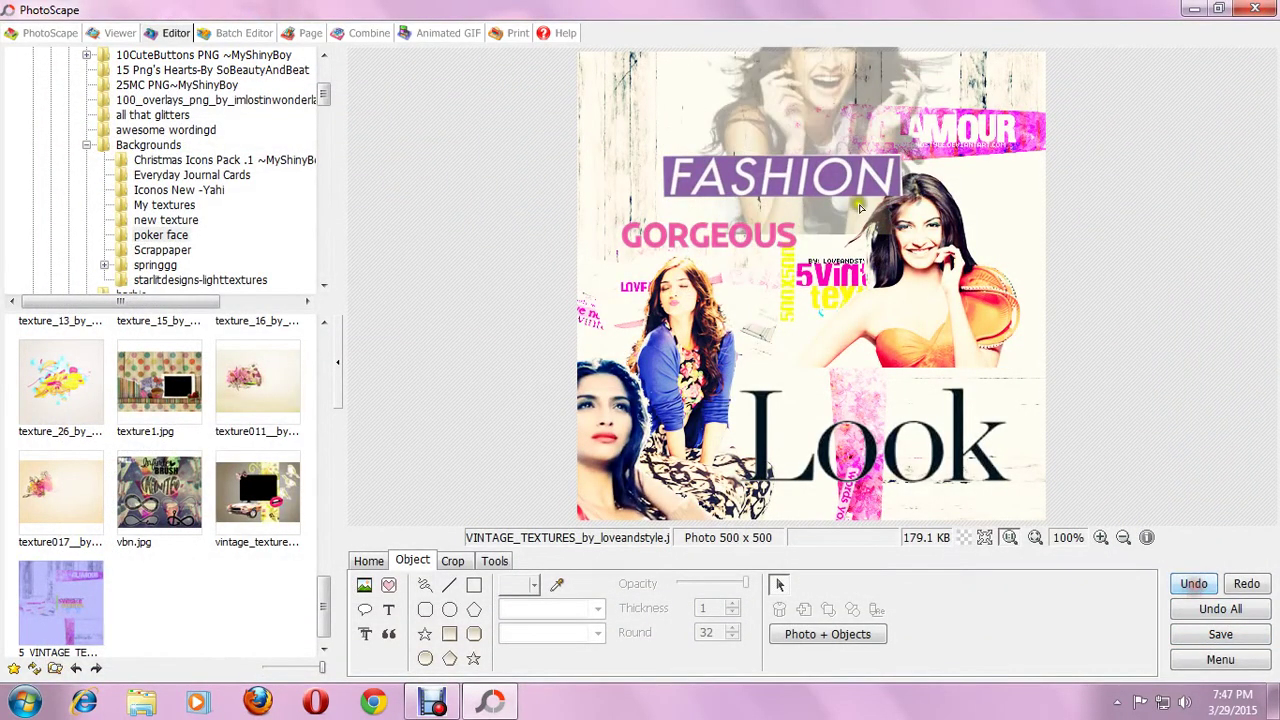
- Delete the faded laughing-woman photo from the collage
left_click_drag(776, 116, 757, 343)
left_click(944, 205)
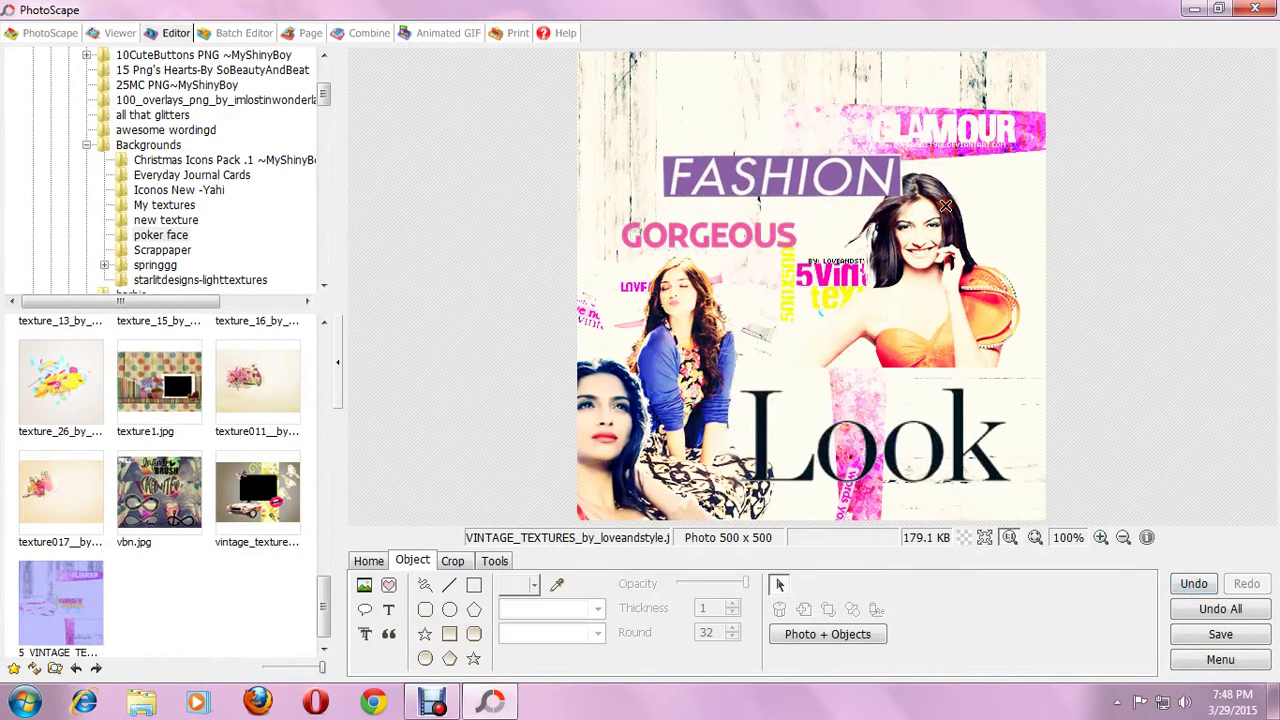
left_click(364, 588)
- Look through the Frases PGN and Happy Days Stickers folders for a sticker
left_click(425, 563)
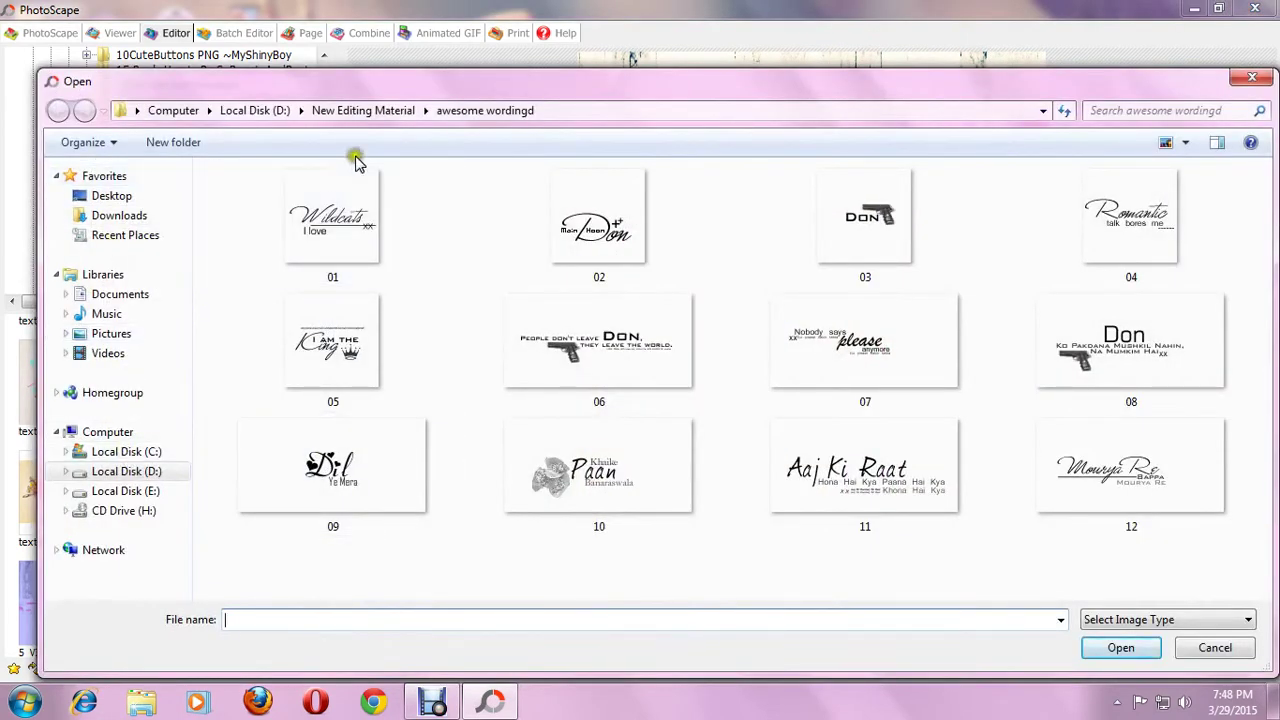
left_click(370, 110)
scroll(546, 534, "down", 3)
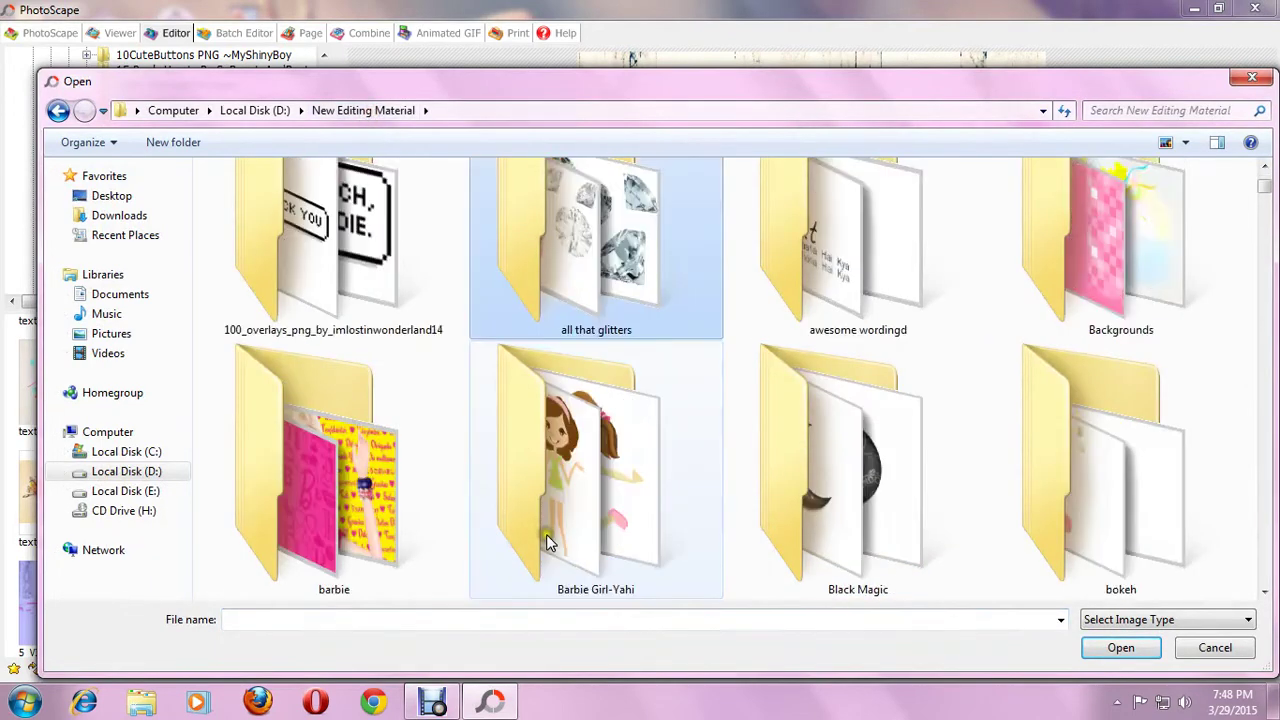
scroll(546, 534, "down", 4)
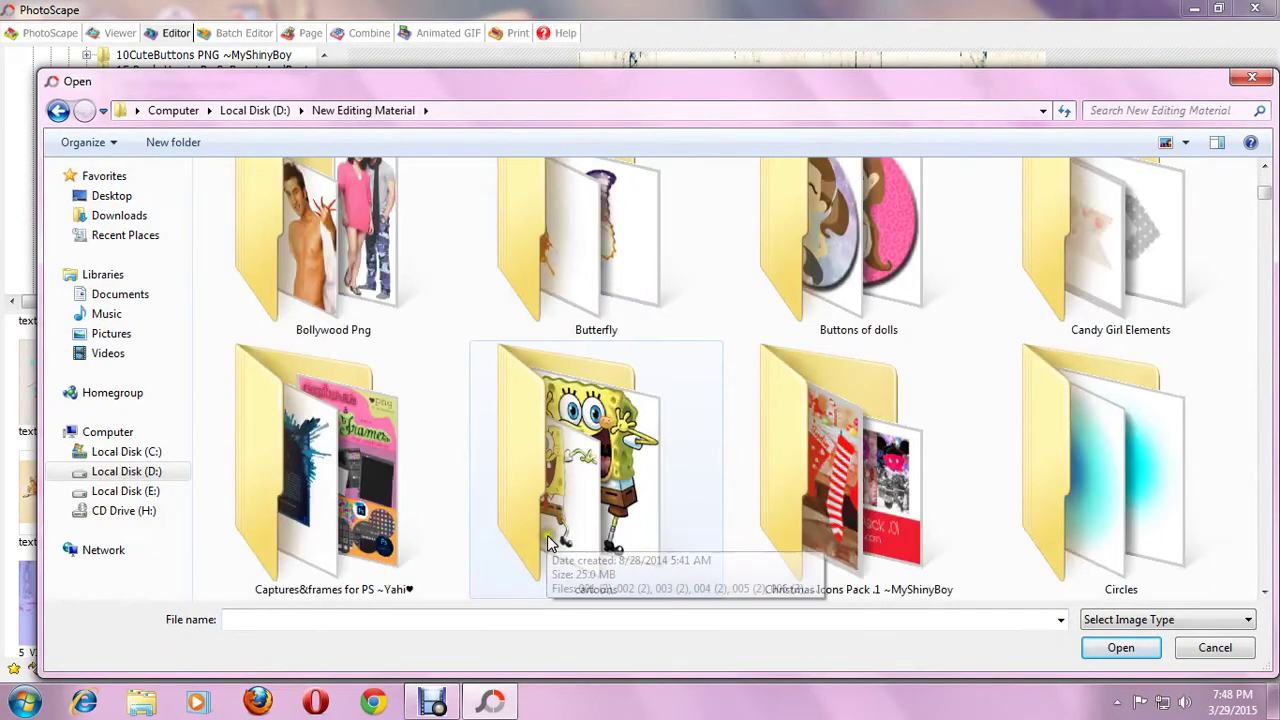
scroll(547, 535, "down", 2)
scroll(547, 535, "down", 2)
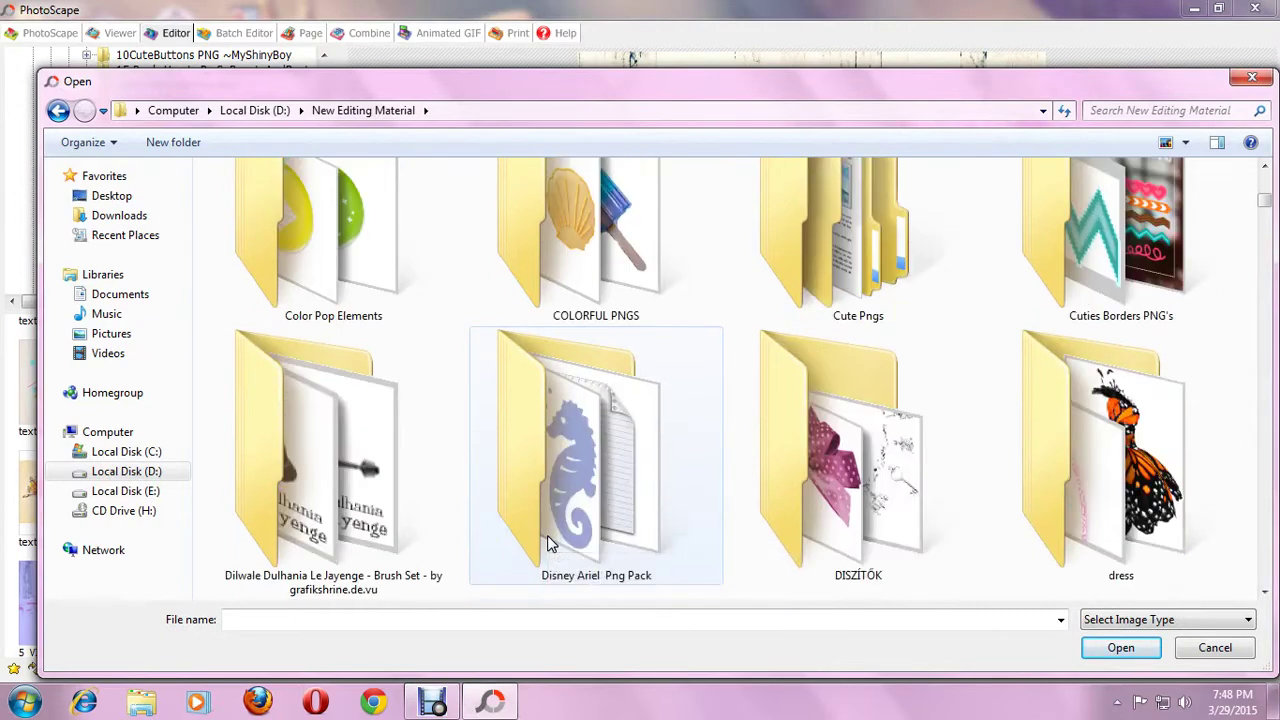
scroll(547, 542, "down", 2)
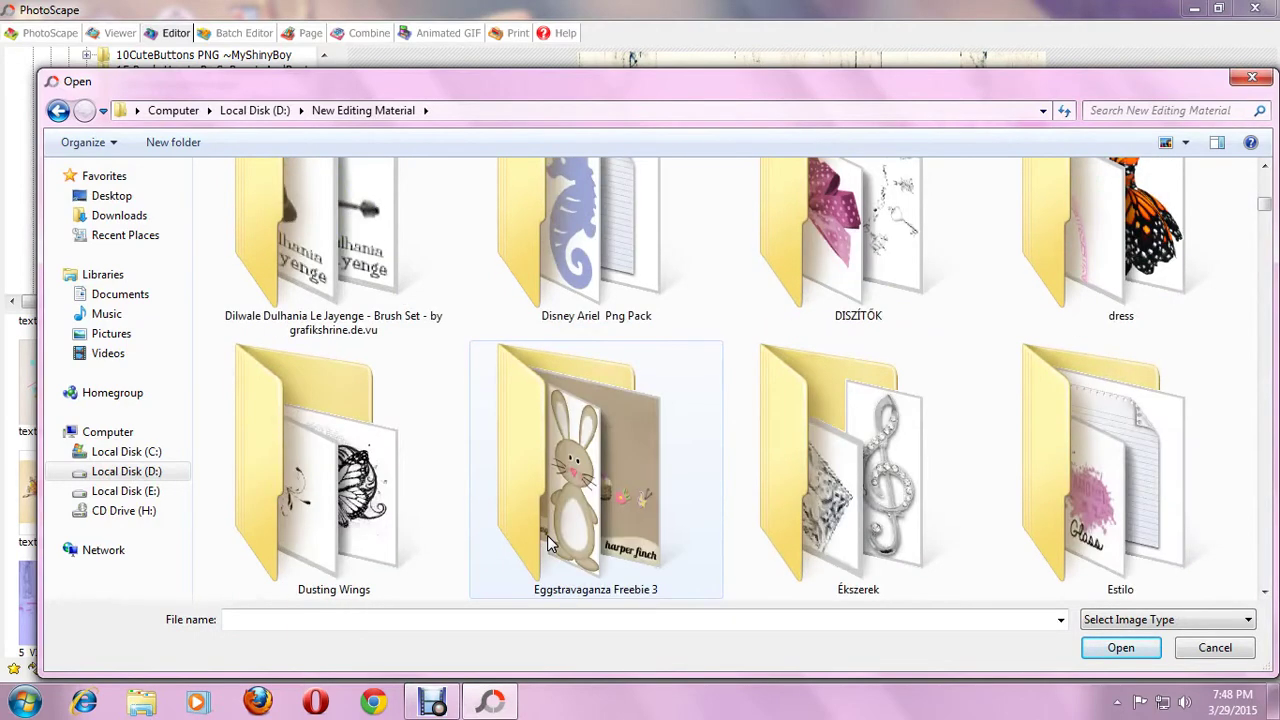
scroll(547, 542, "down", 2)
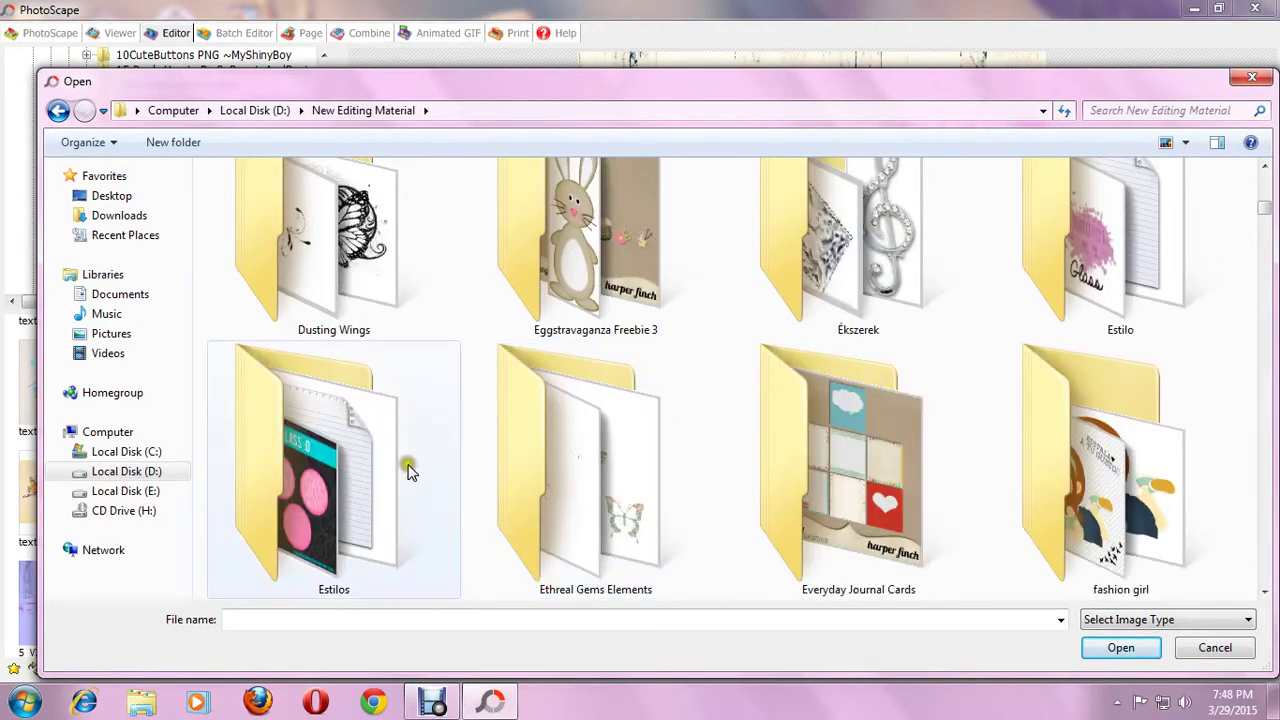
scroll(390, 530, "down", 3)
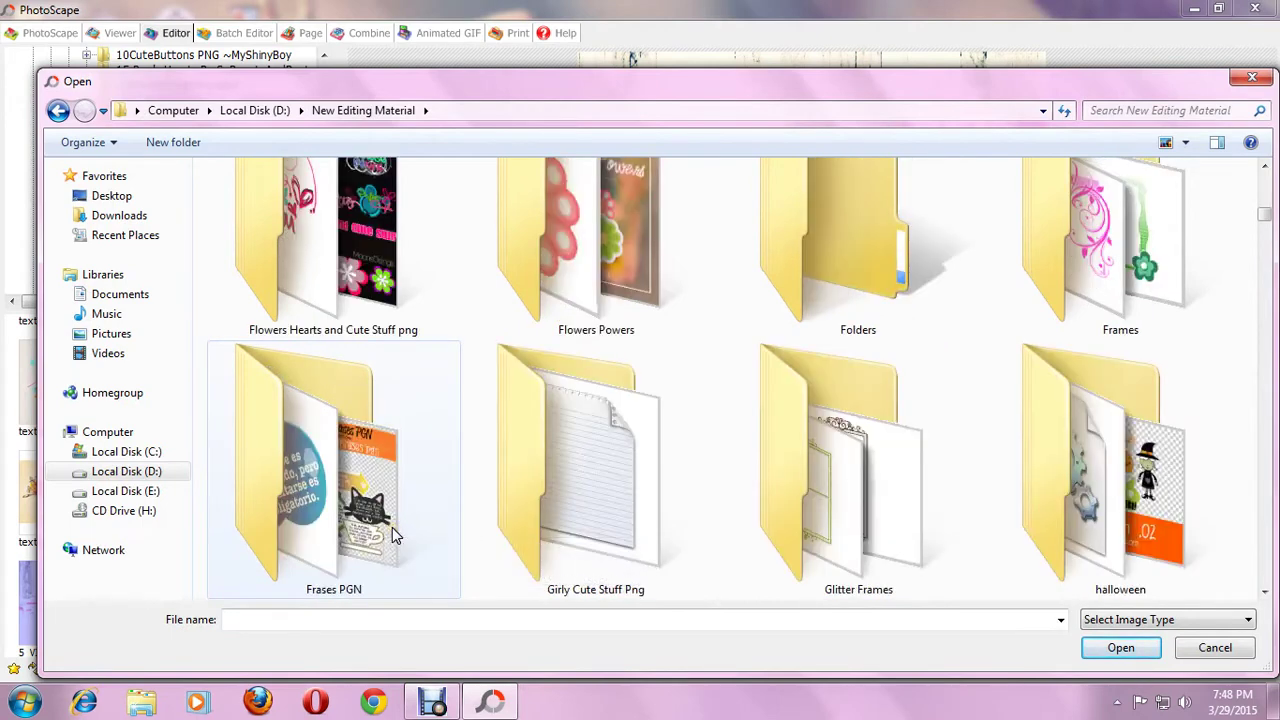
double_click(358, 506)
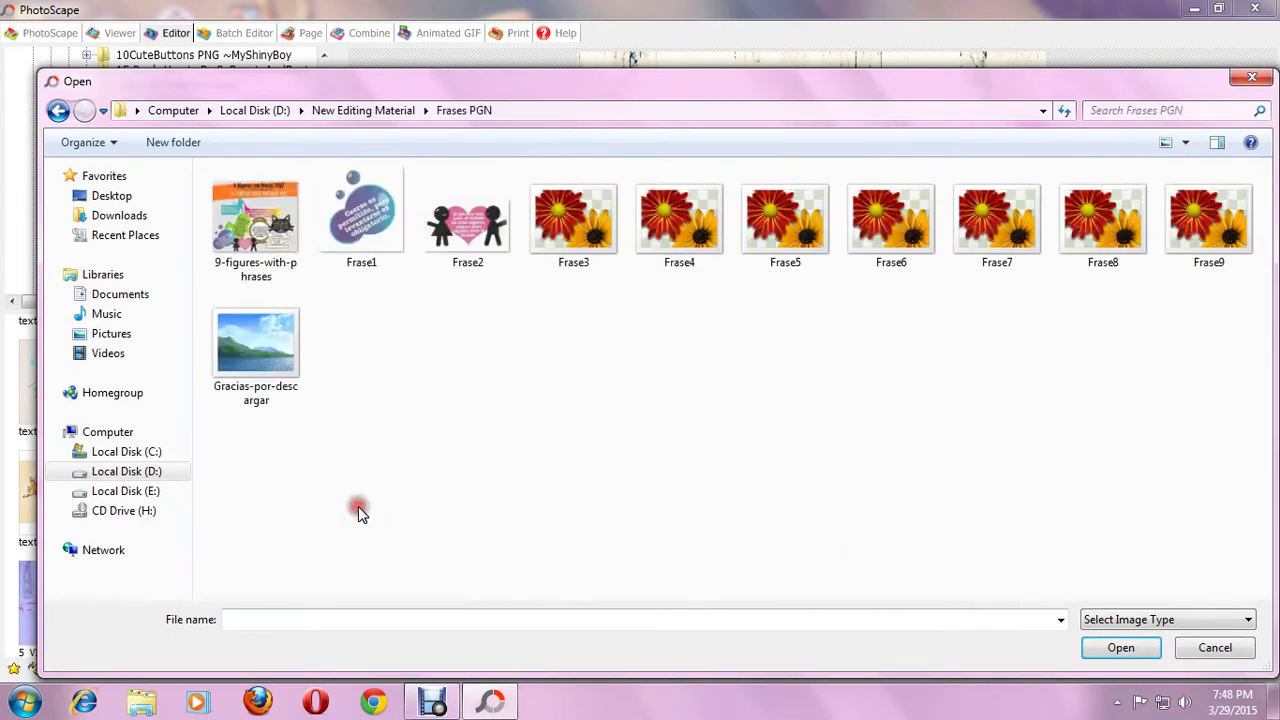
left_click(58, 111)
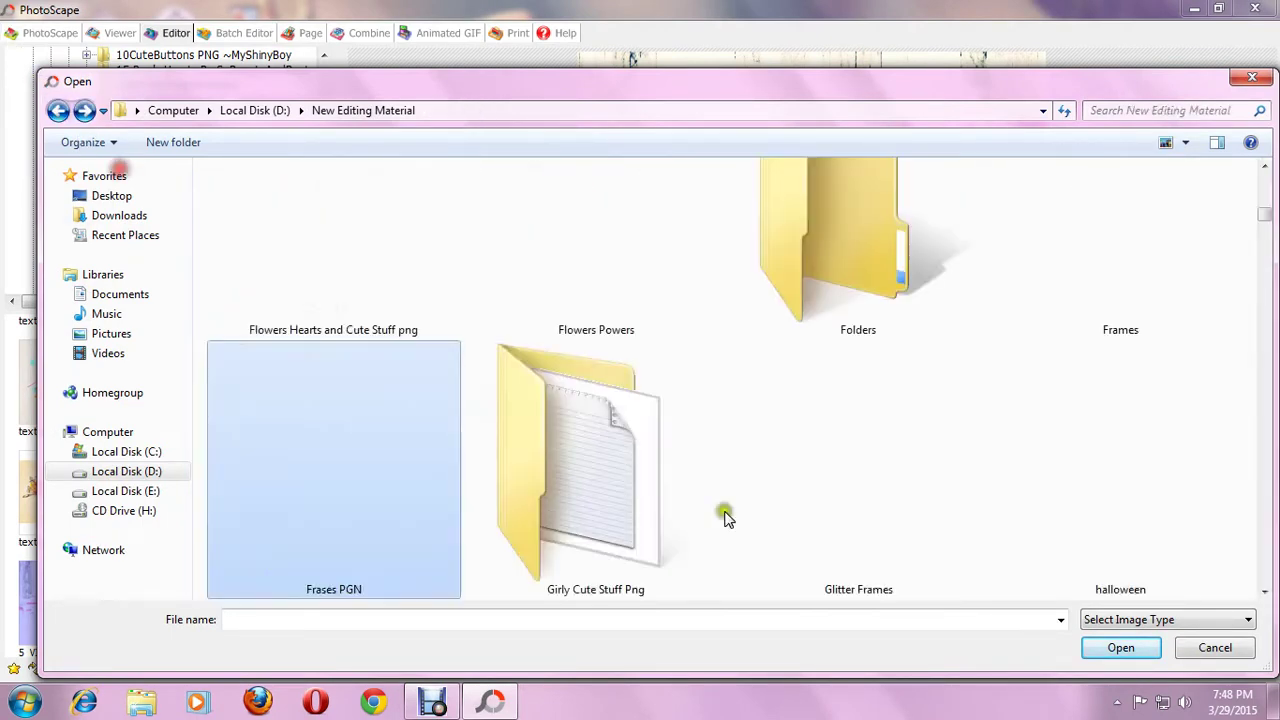
scroll(725, 516, "down", 2)
scroll(725, 520, "down", 2)
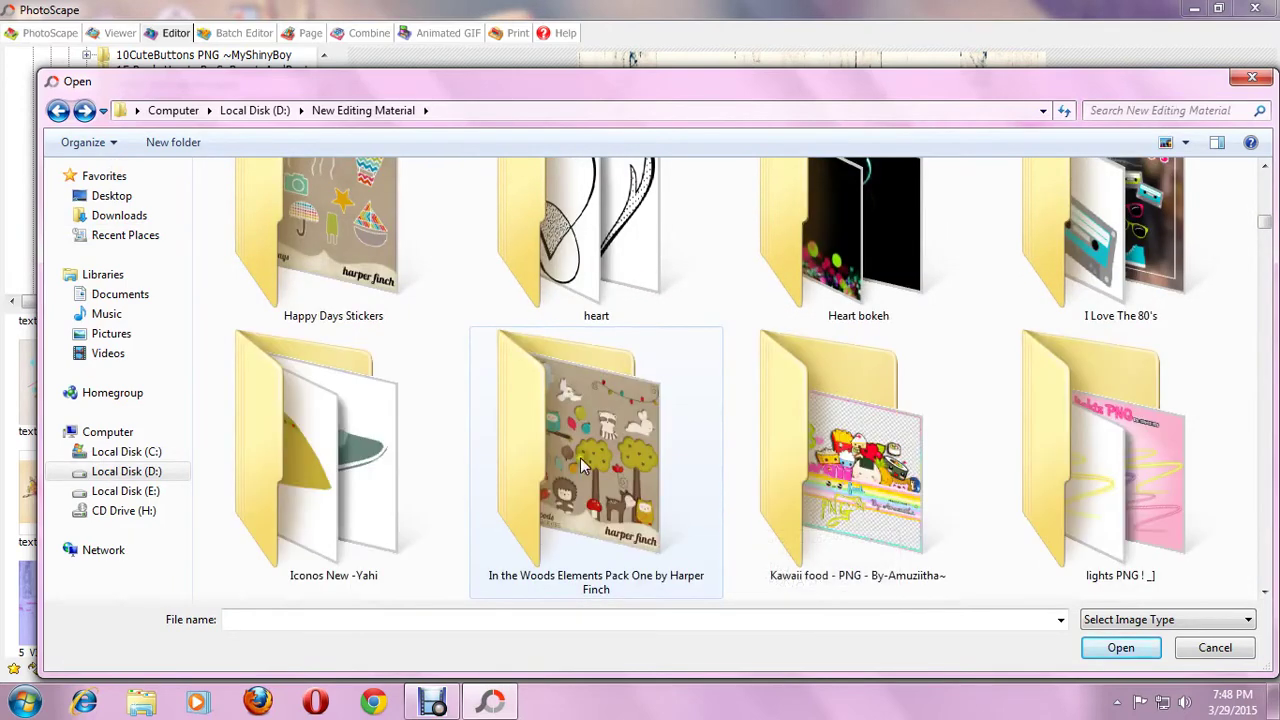
double_click(323, 272)
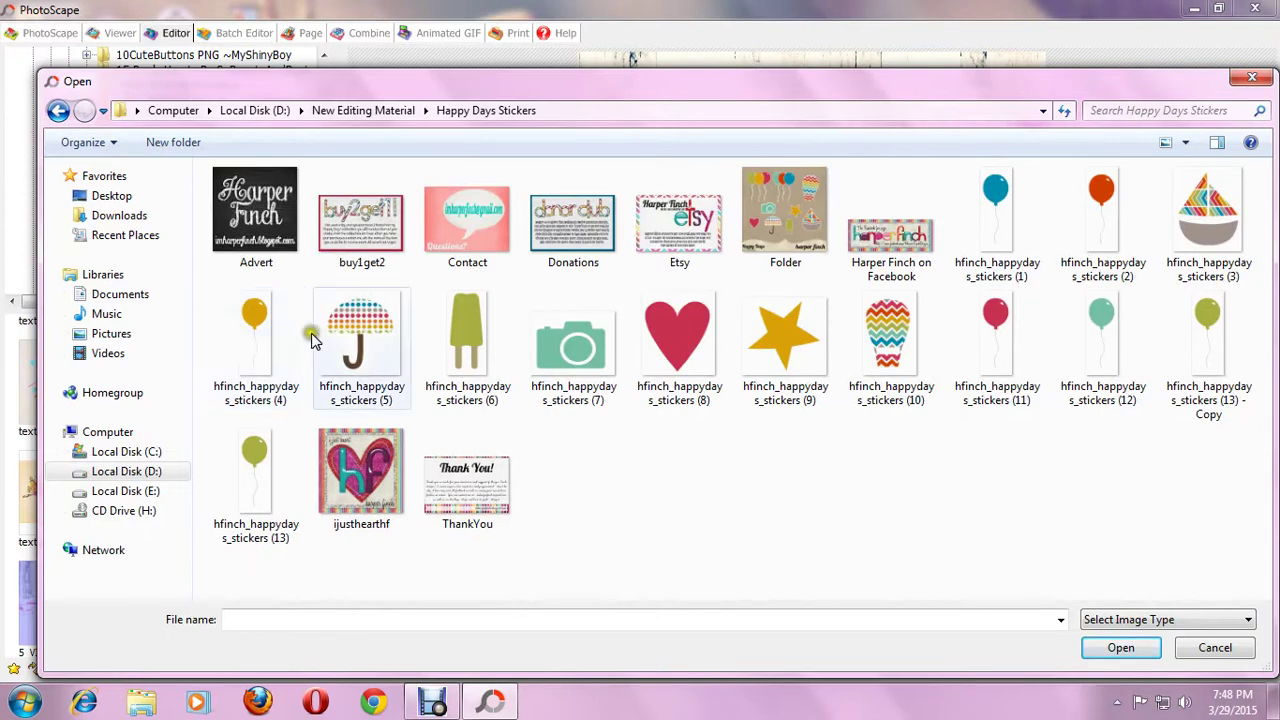
- Insert bigtime from the New Pack folder and shrink it into the top-left corner
left_click(58, 111)
scroll(560, 485, "down", 3)
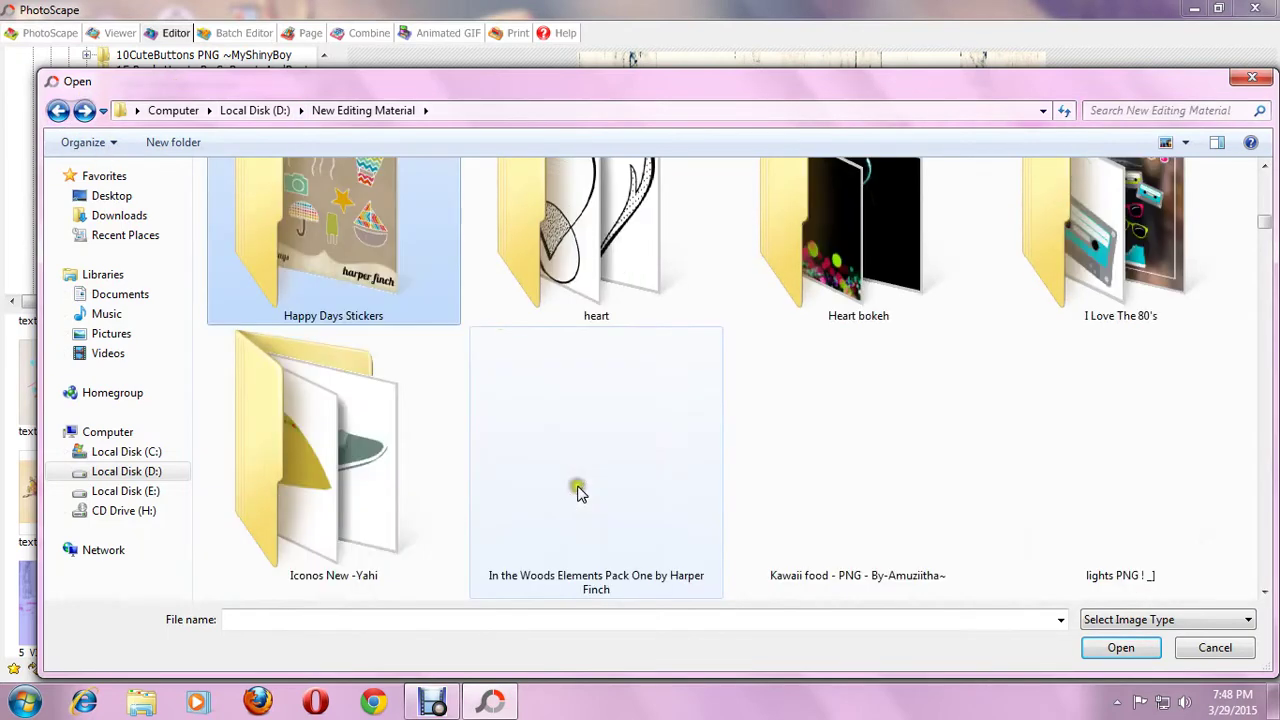
scroll(578, 493, "down", 3)
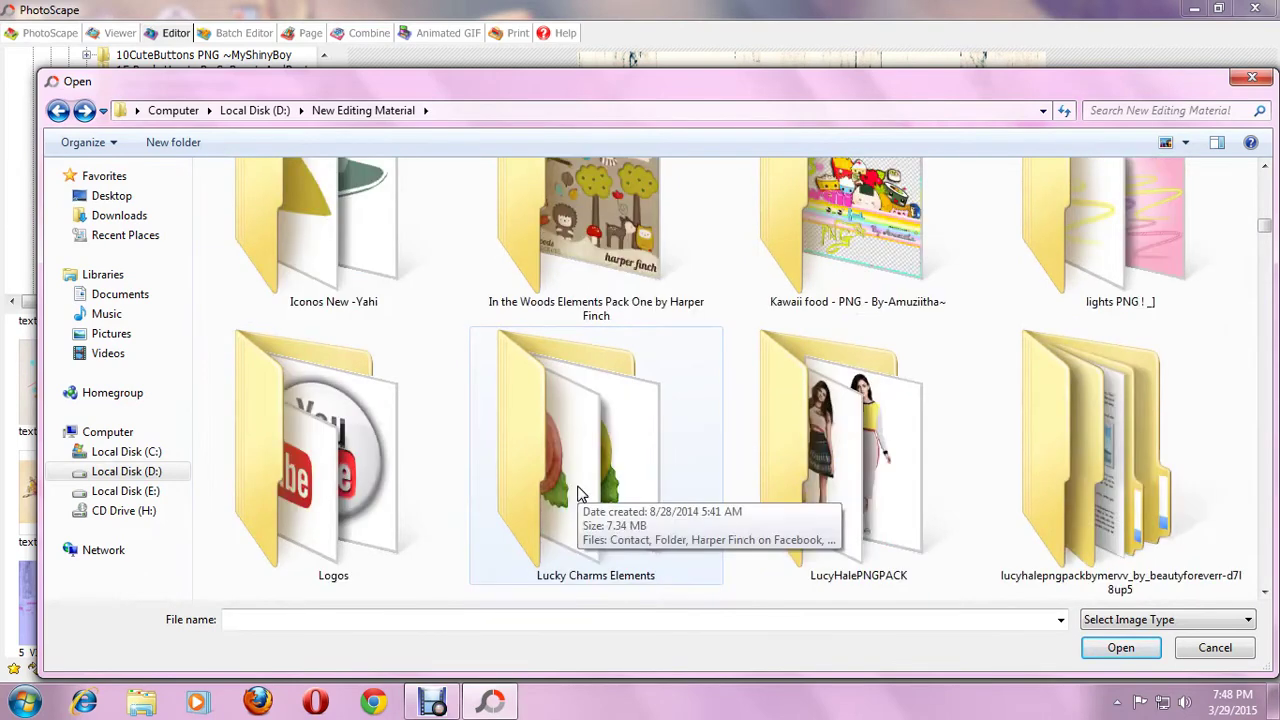
scroll(578, 493, "down", 2)
scroll(578, 493, "down", 2)
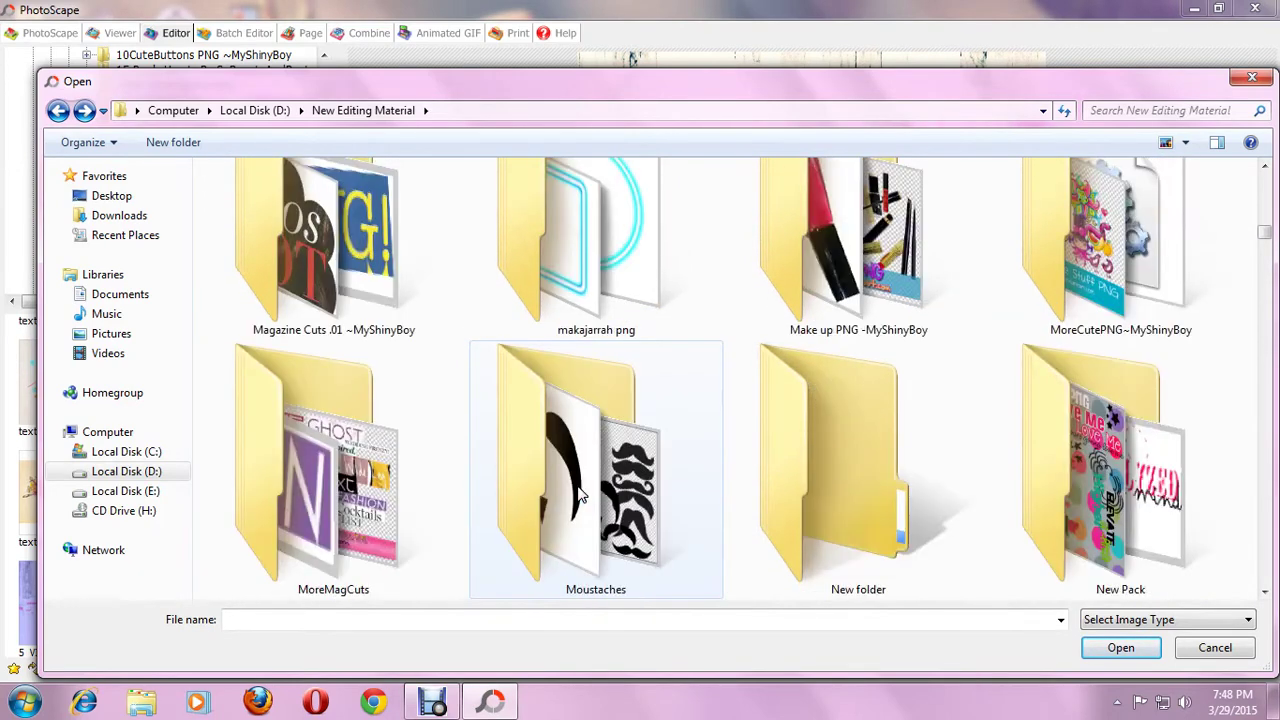
double_click(1065, 515)
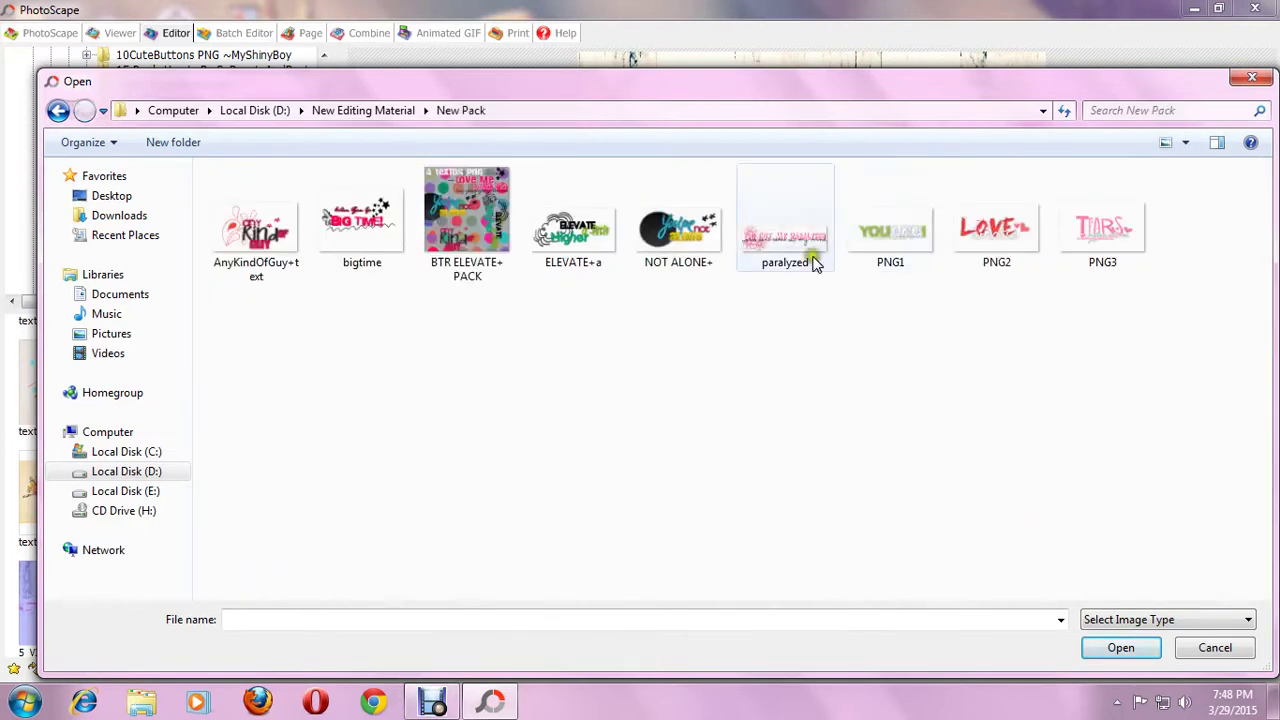
double_click(355, 246)
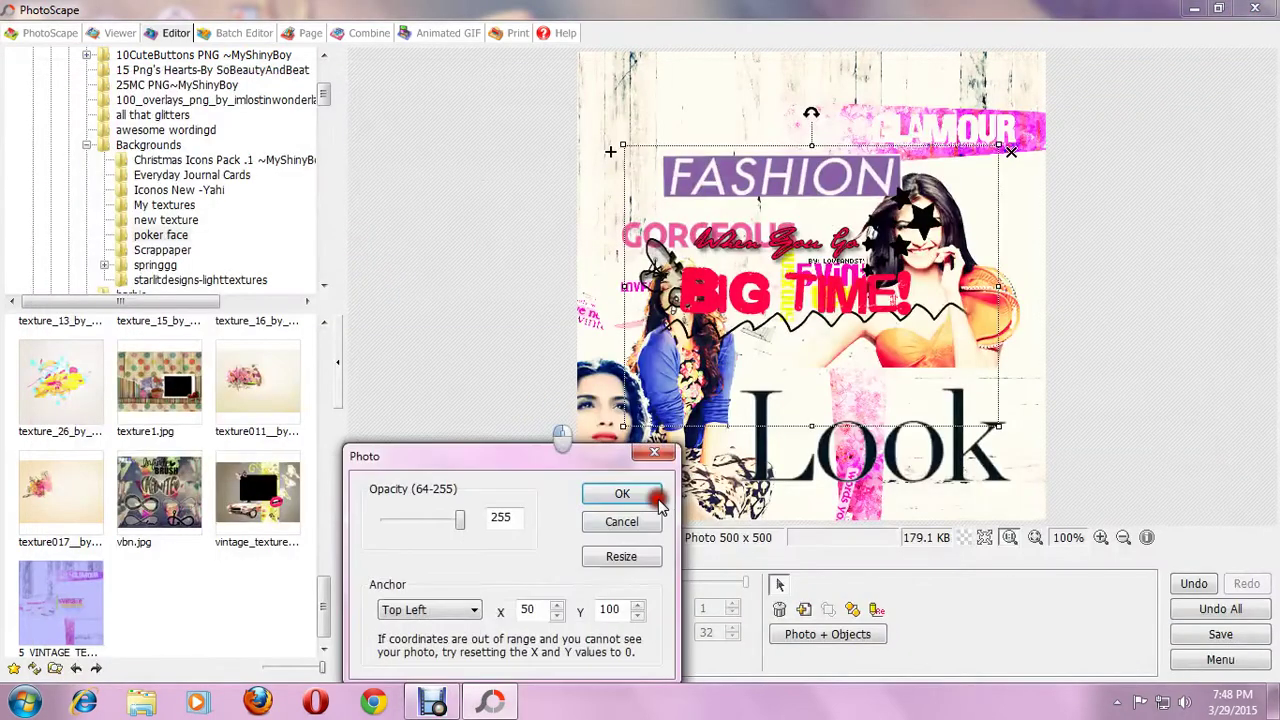
left_click(635, 492)
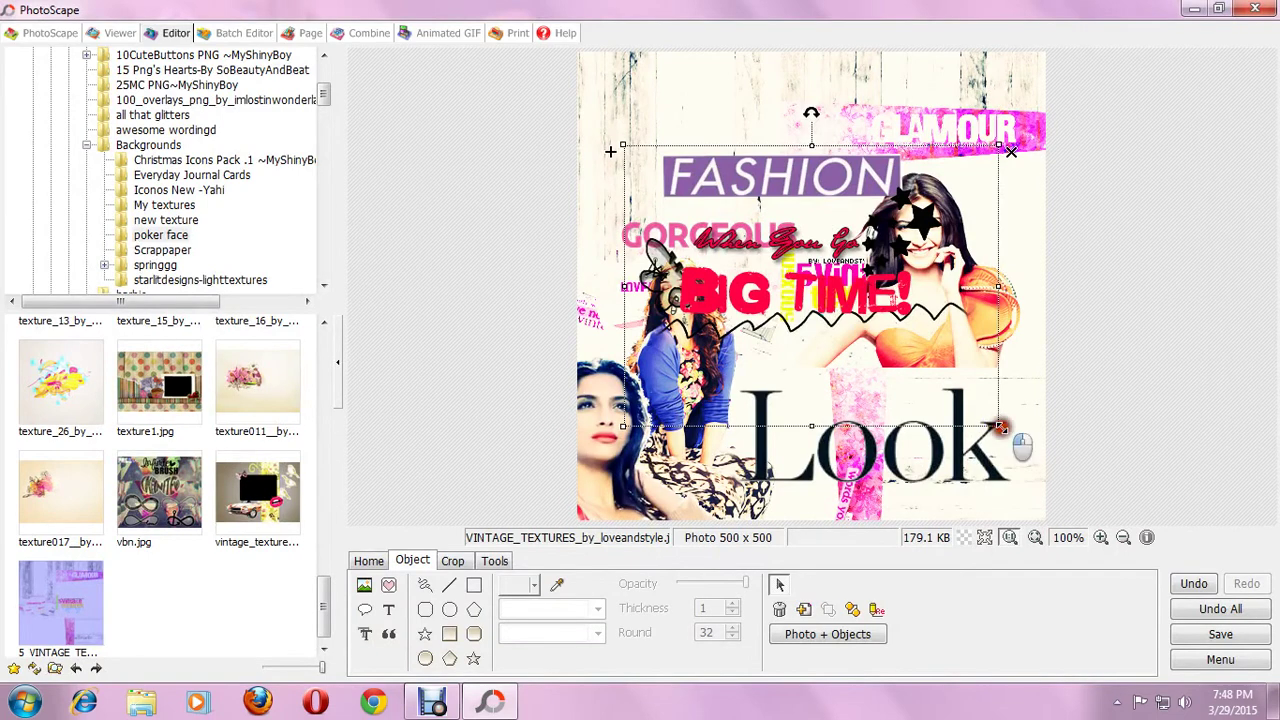
mouse_move(1000, 427)
left_mouse_down()
mouse_move(780, 335)
mouse_move(719, 140)
left_mouse_up()
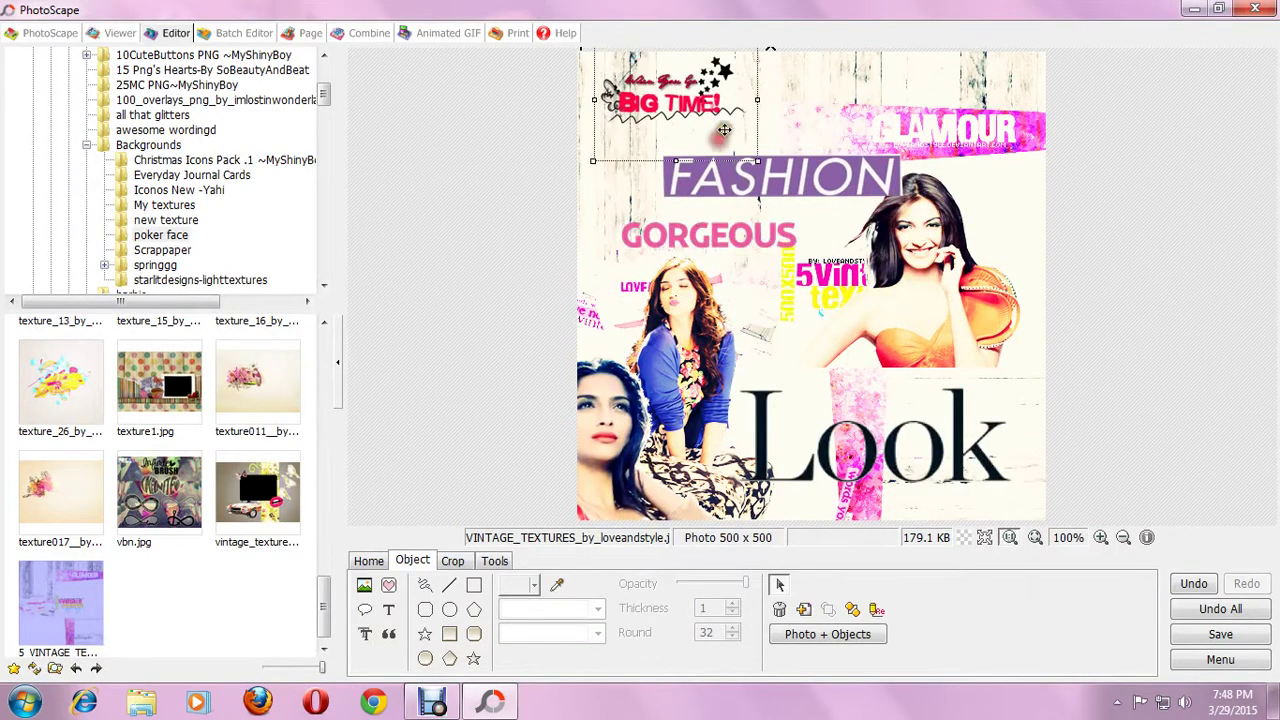
left_click(845, 226)
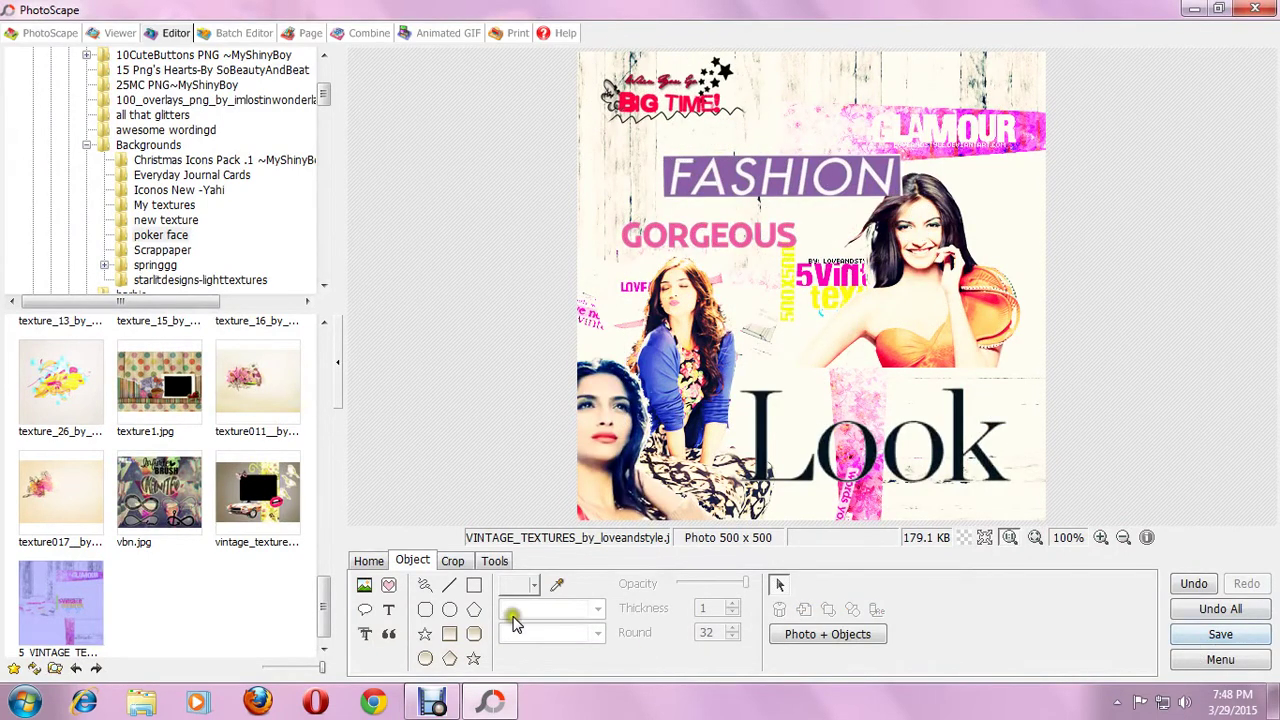
- Frame the collage, trying Blank 01 and stepping down the frame list to Book 01
left_click(367, 562)
left_click(528, 621)
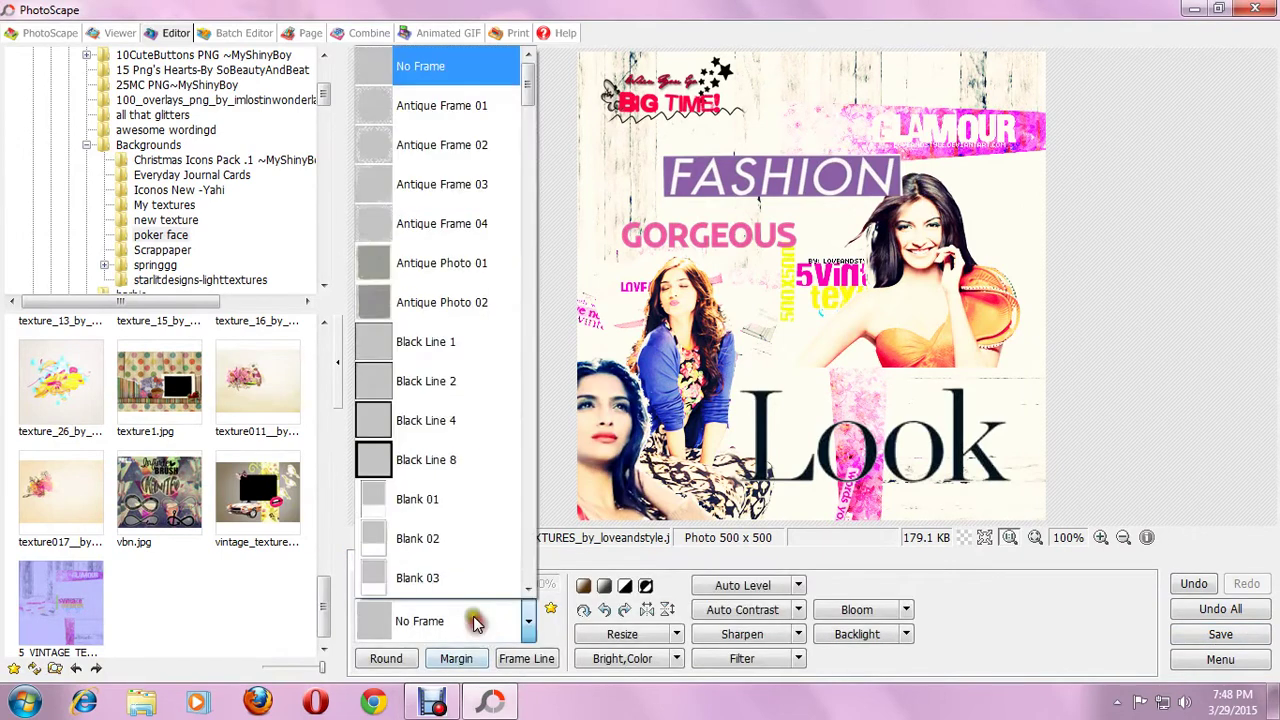
left_click(425, 494)
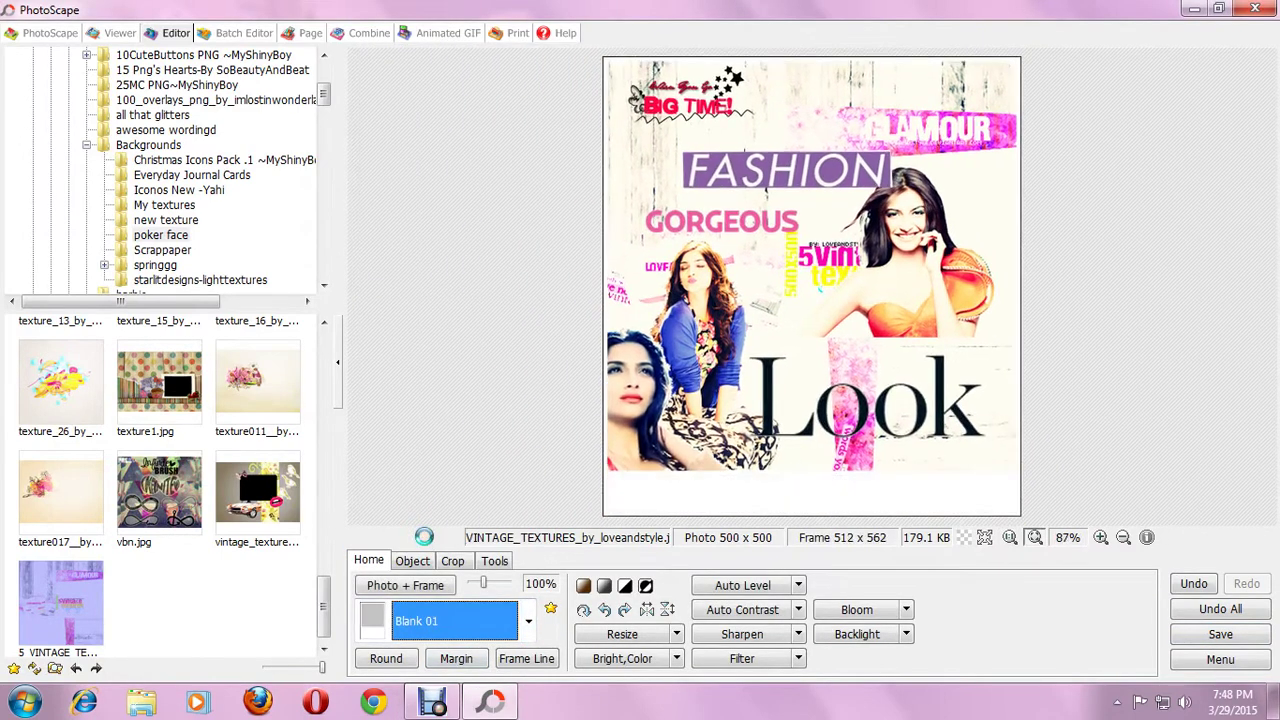
key("Down")
key("Down")
key("Down")
key("Down")
key("Down")
key("Down")
key("Down")
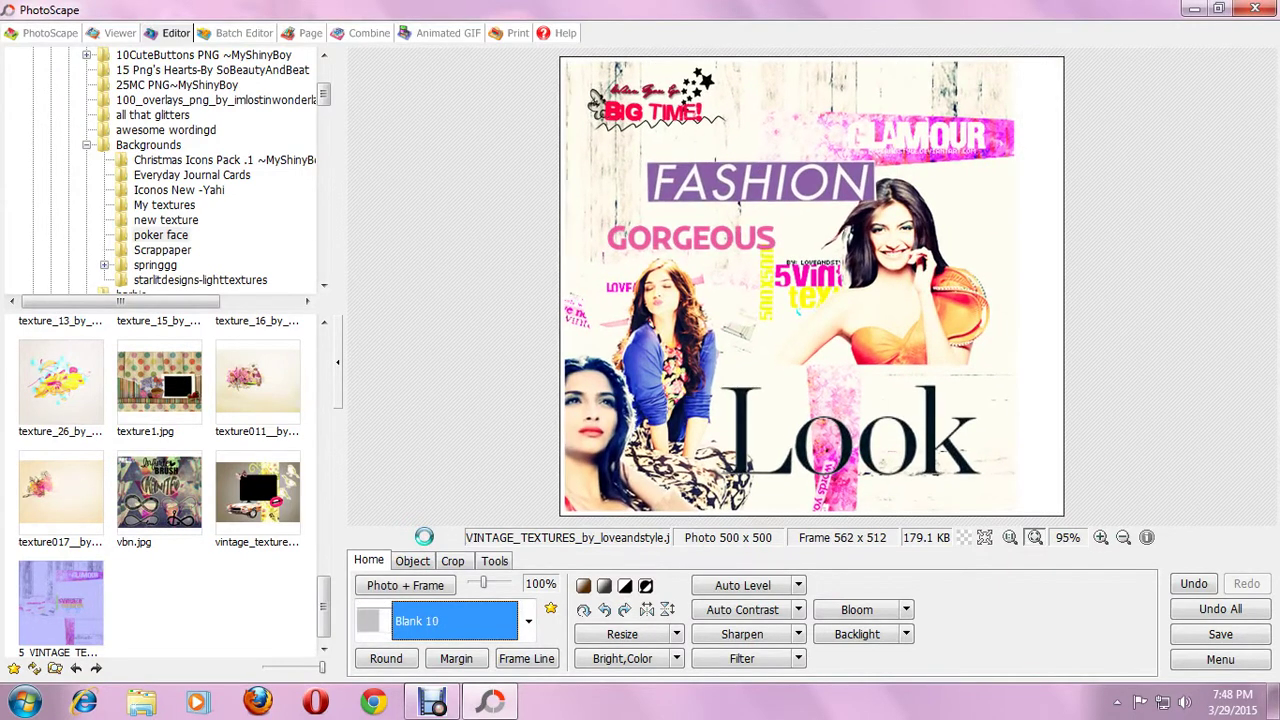
key("Down")
key("Down")
key("Down")
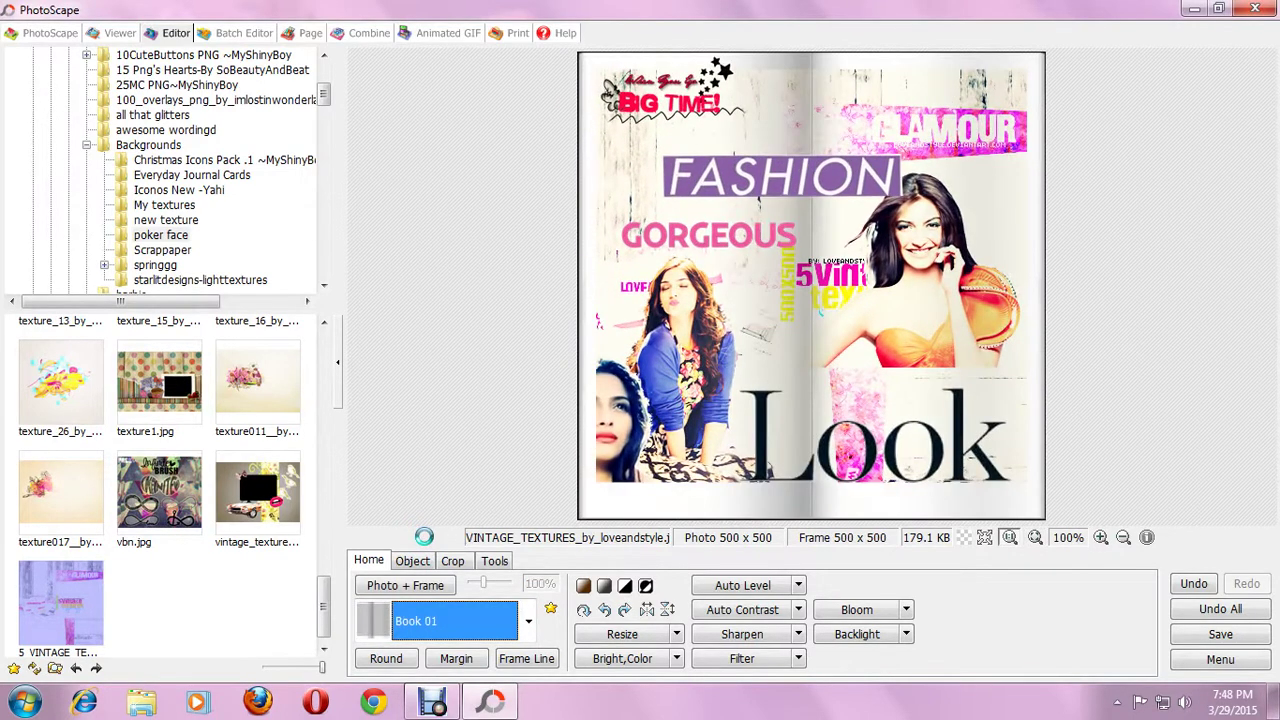
key("Down")
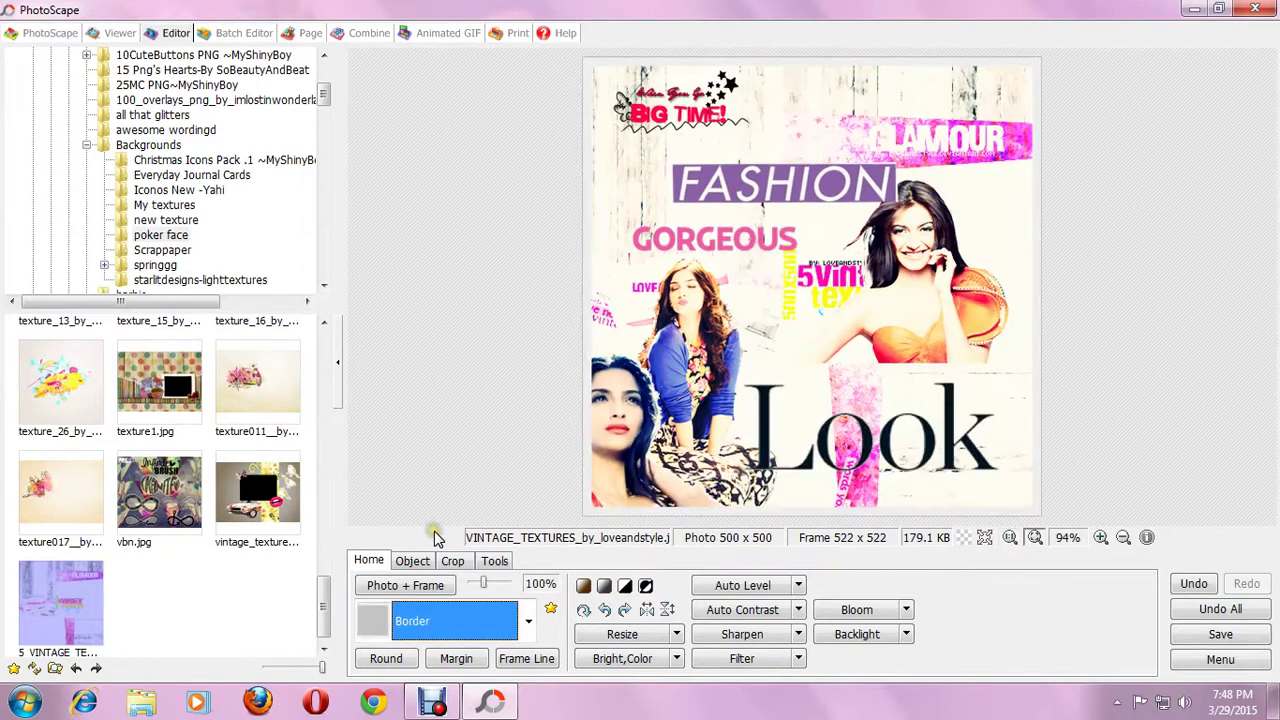
- Save the collage as JPEG 5_VINTAGE_TEXTURES_by_loveandstyle on the Desktop
left_click(1240, 636)
left_click(441, 358)
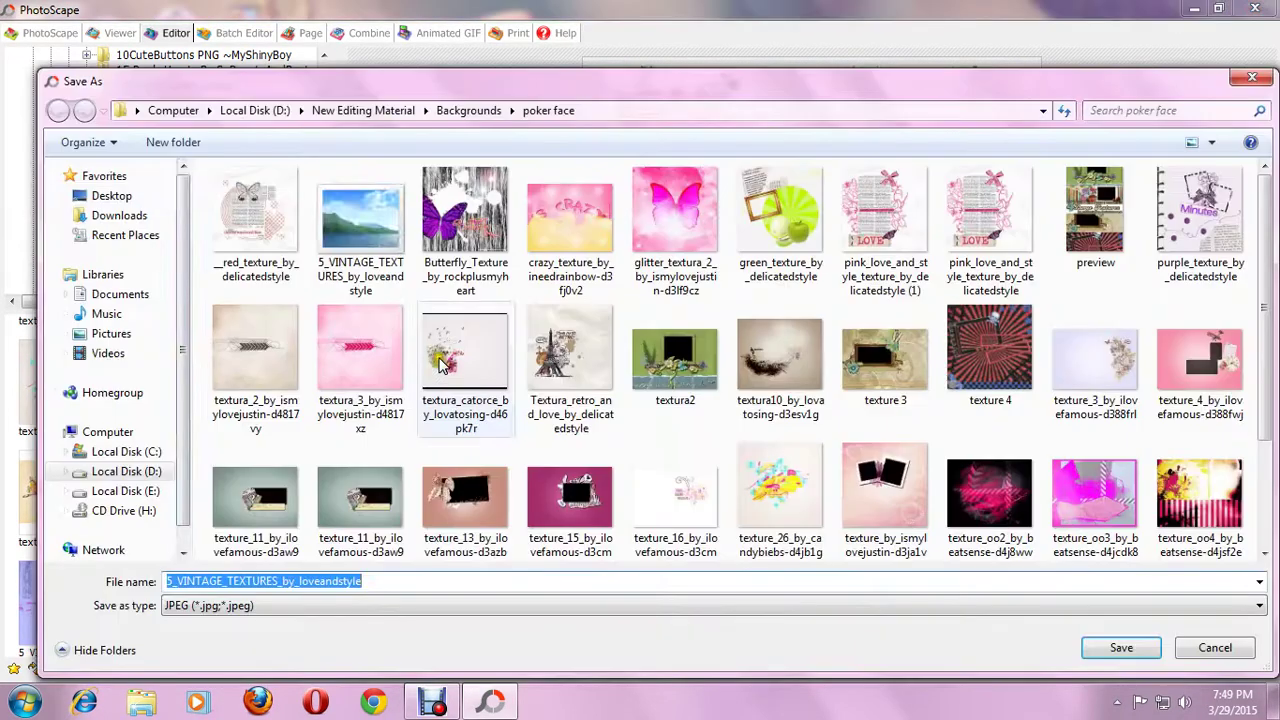
left_click(149, 190)
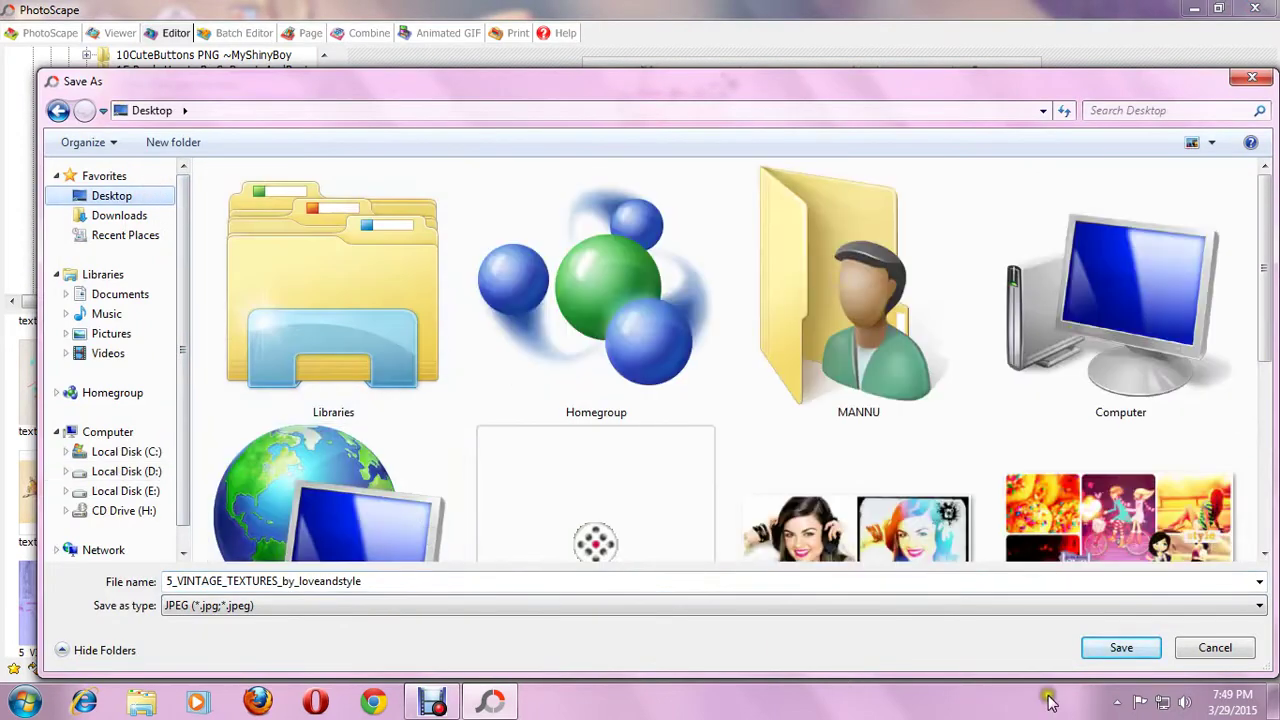
left_click(1110, 650)
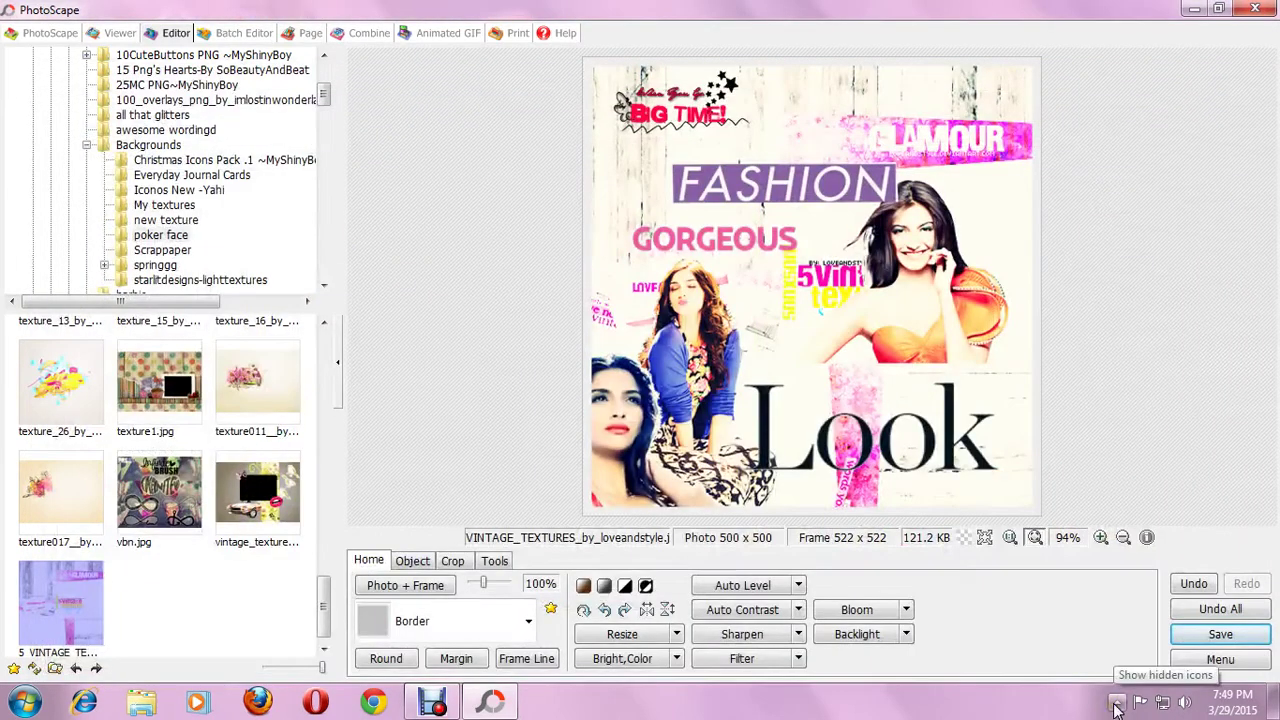